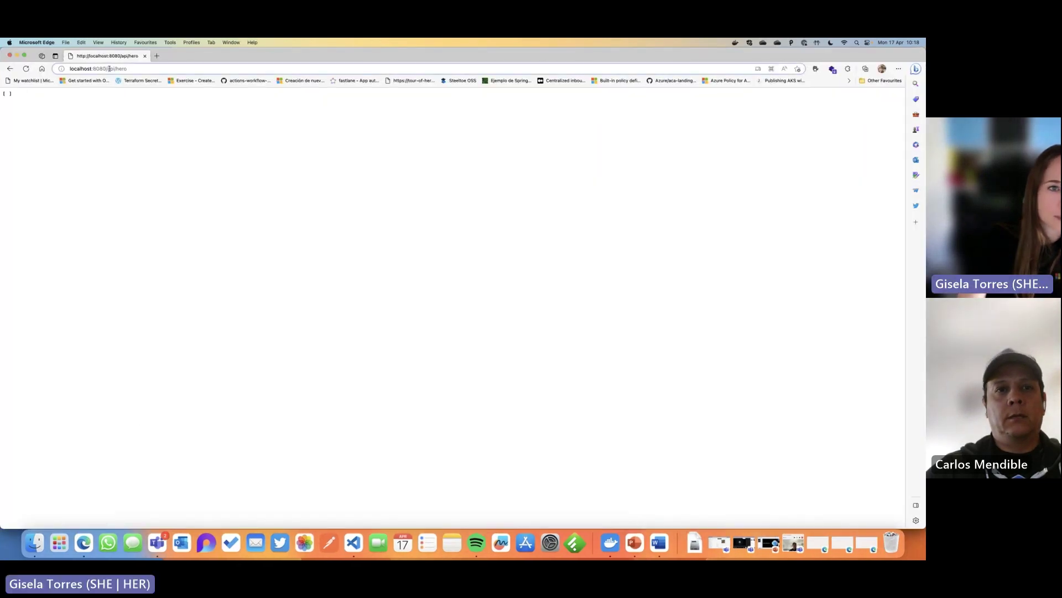
# Go to github.com and open tour-of-heroes-api-java from Top Repositories.
pyautogui.click(109, 69)
pyautogui.write('githu')
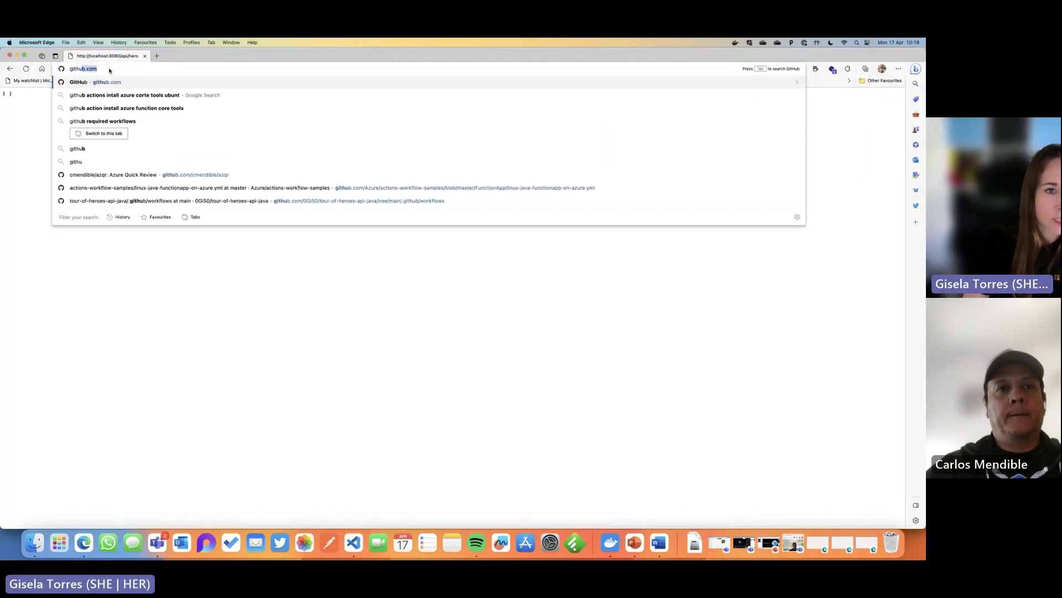
pyautogui.press('Return')
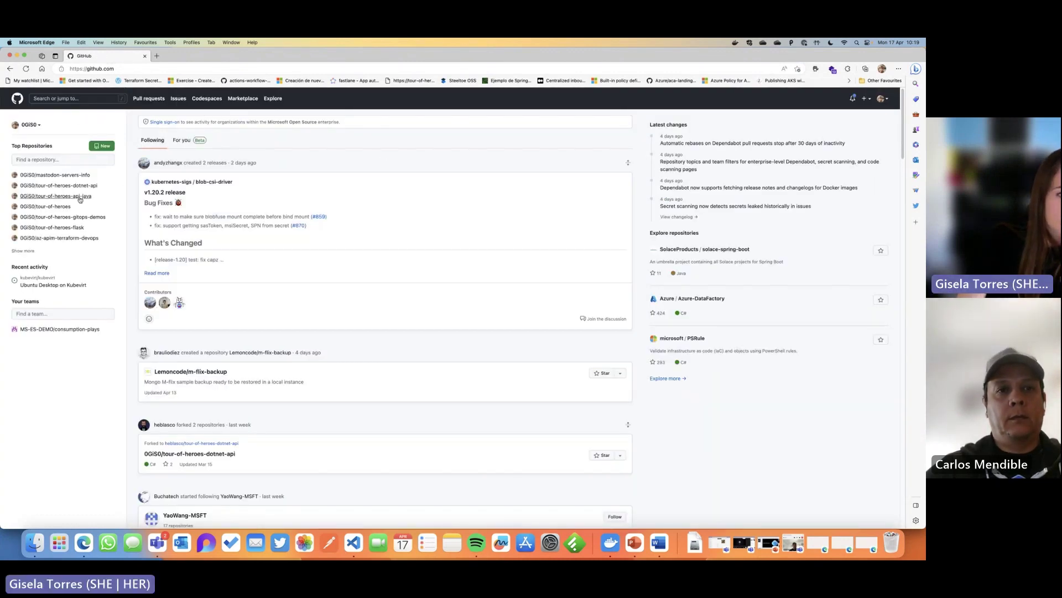
pyautogui.click(80, 197)
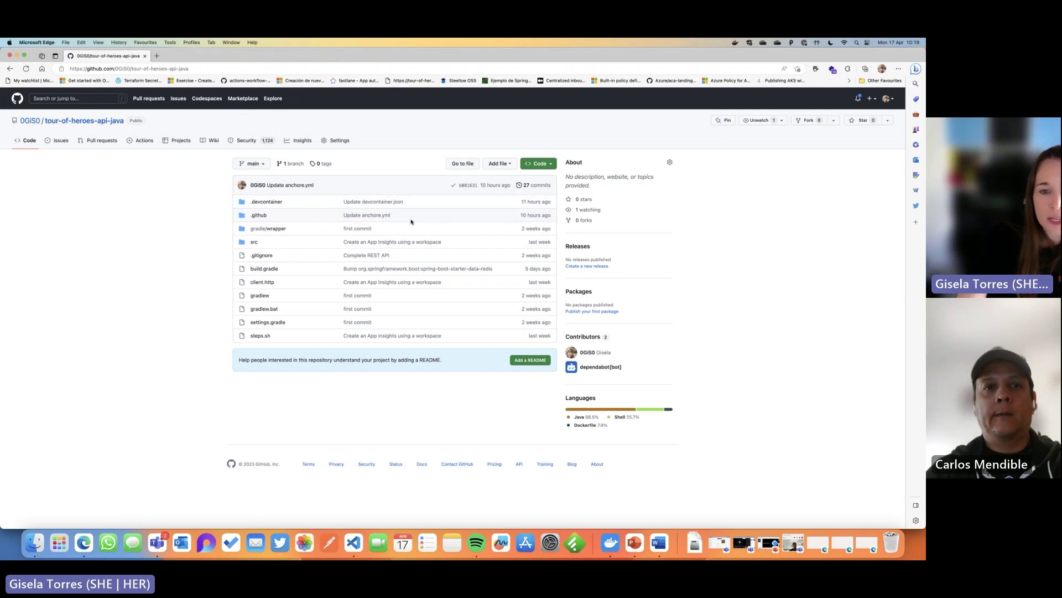
# Check the Code menu's Local clone options, then create a codespace on main.
pyautogui.click(552, 165)
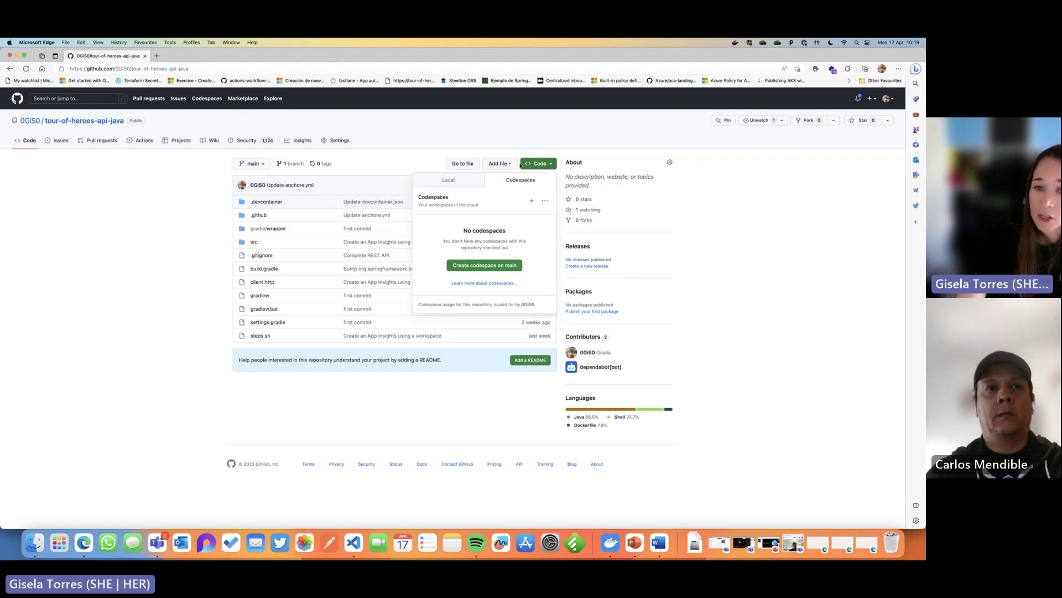
pyautogui.click(451, 185)
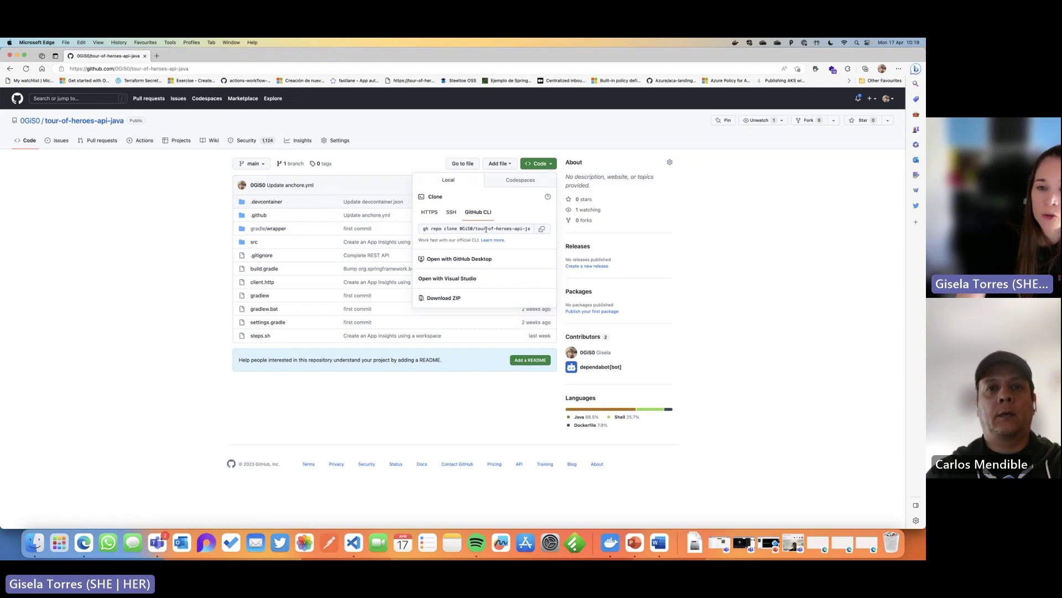
pyautogui.click(527, 185)
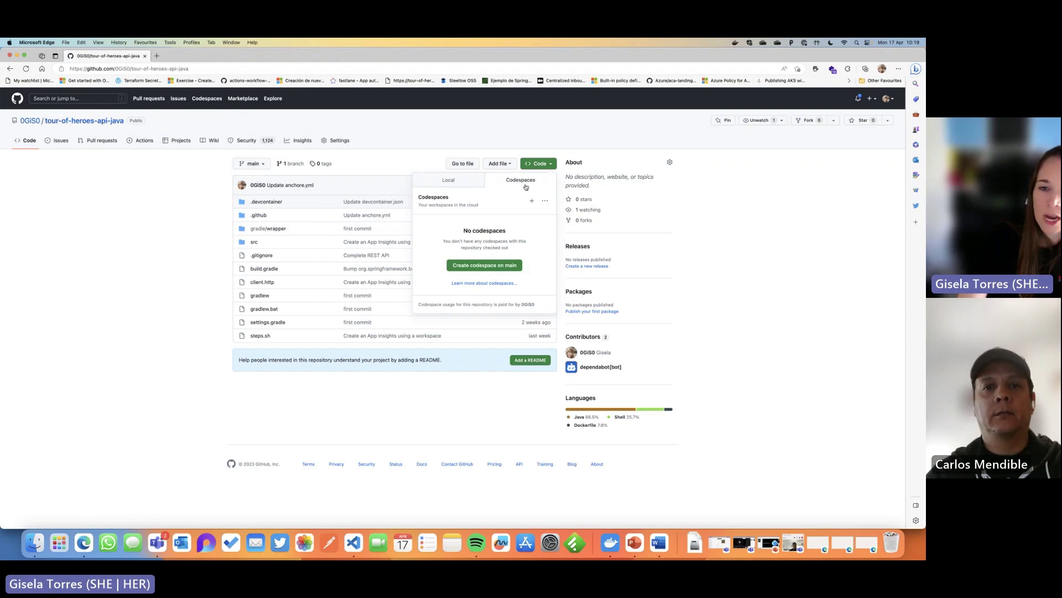
pyautogui.click(491, 270)
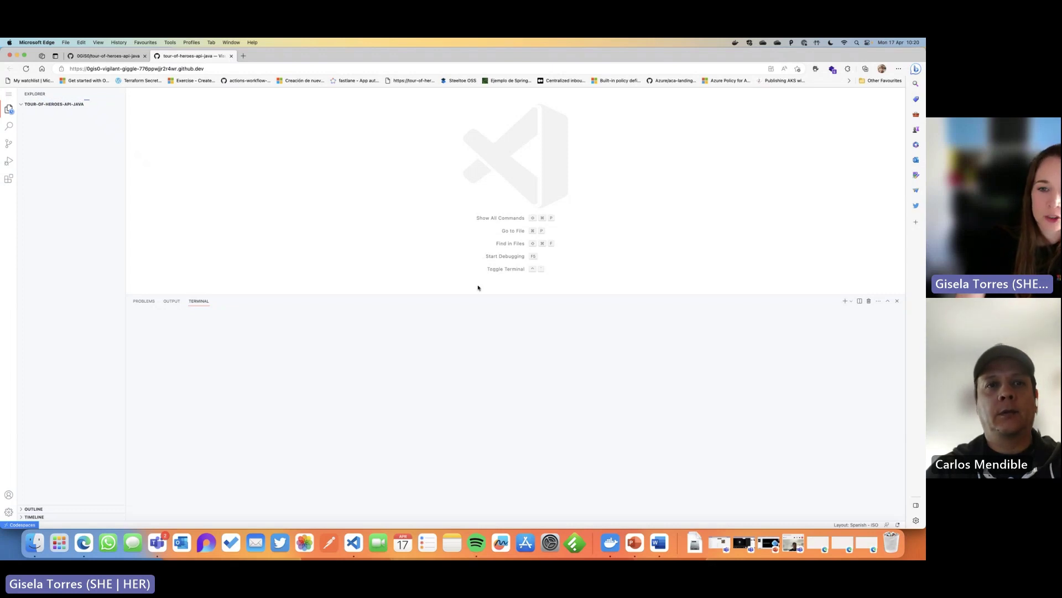
# Drag the terminal panel down to enlarge the editor while the codespace loads.
pyautogui.moveTo(472, 295); pyautogui.dragTo(486, 393)
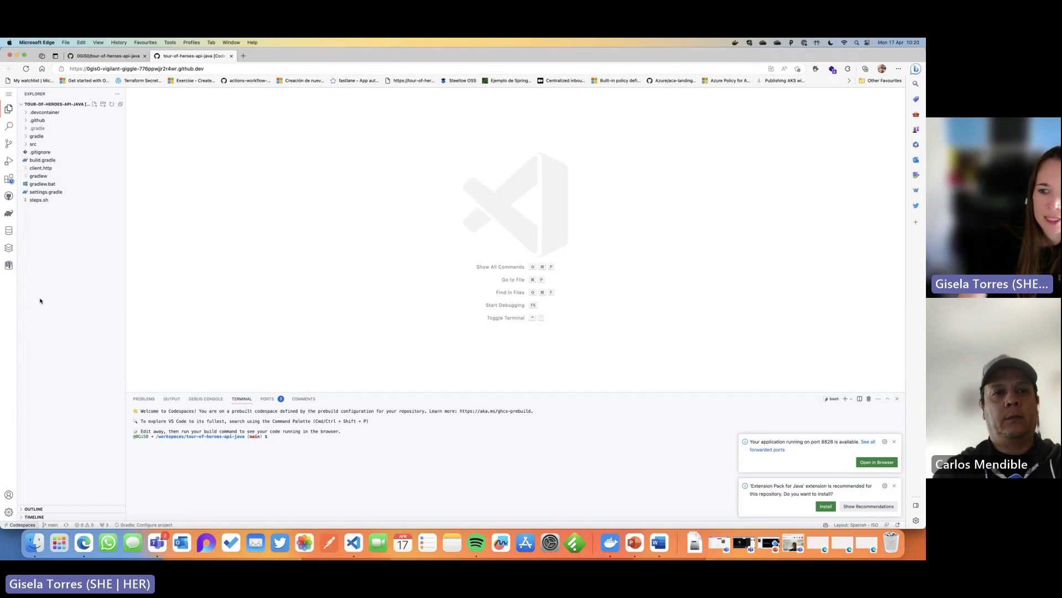
# Expand the .devcontainer folder and open devcontainer.json.
pyautogui.click(44, 113)
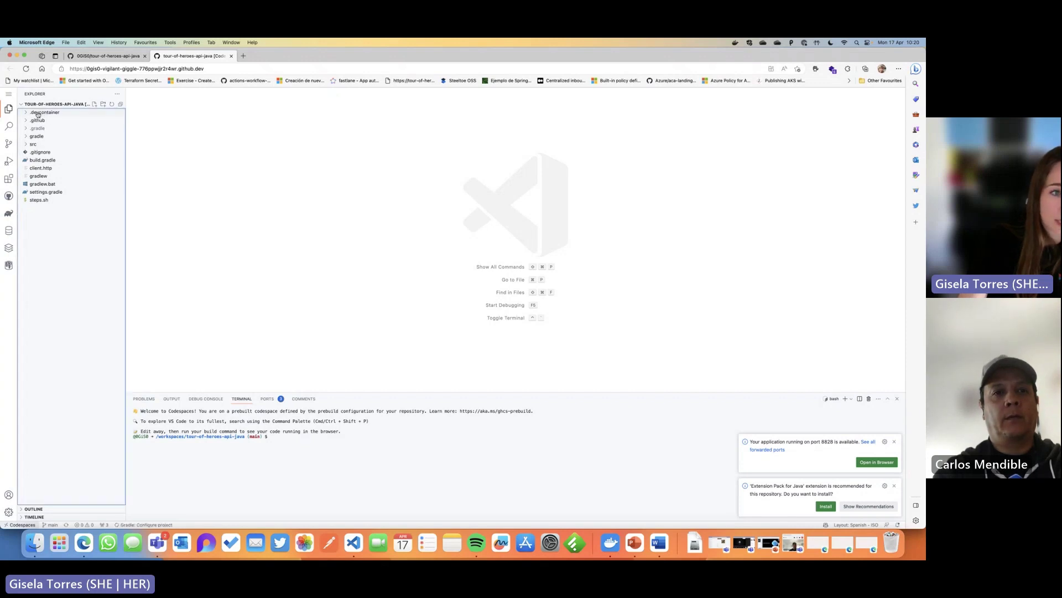
pyautogui.click(45, 121)
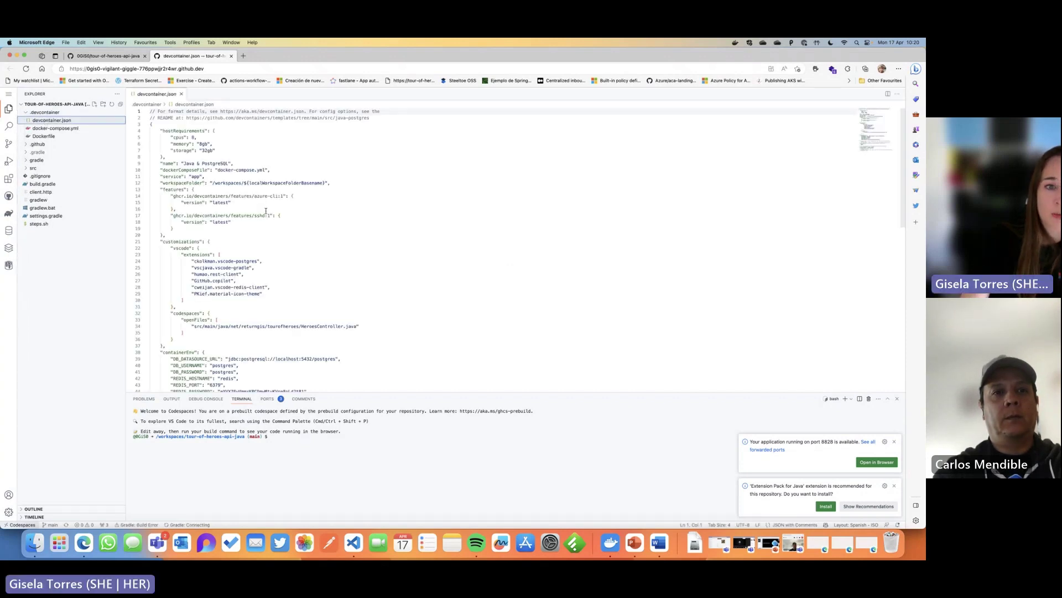
pyautogui.scroll(-5, 318, 275)
pyautogui.scroll(8, 310, 274)
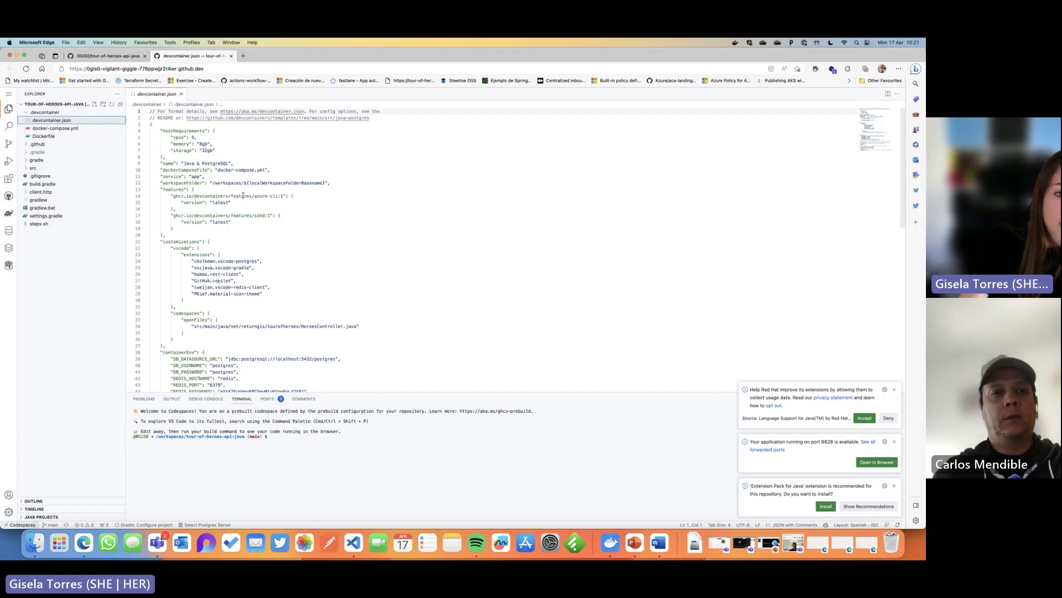
# Walk through the azure-cli and sshd features, postgres, gradle and material-icon extensions, and codespaces settings.
pyautogui.moveTo(171, 196); pyautogui.dragTo(305, 197)
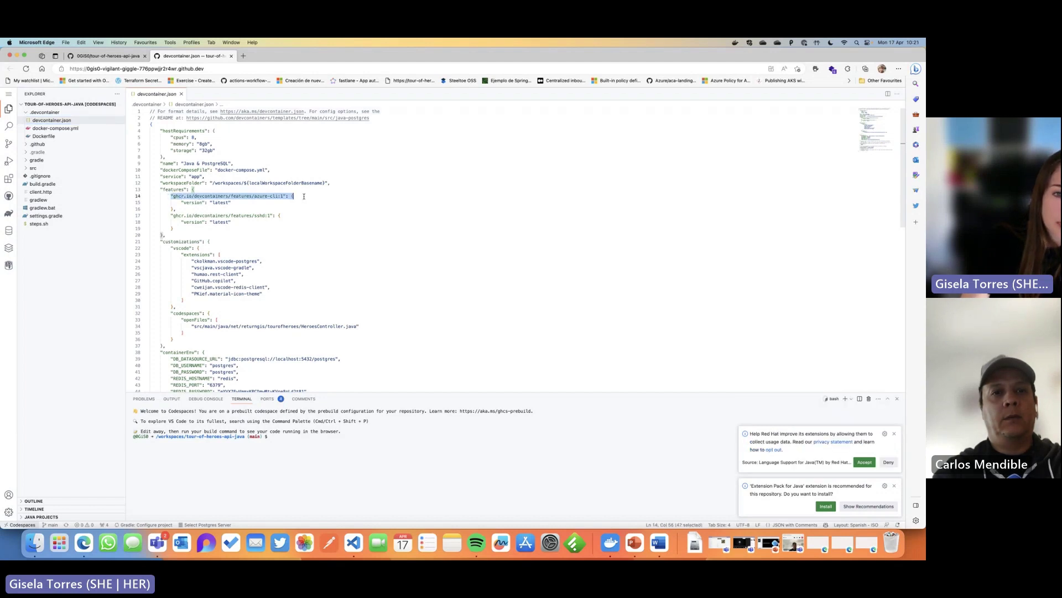
pyautogui.click(291, 215)
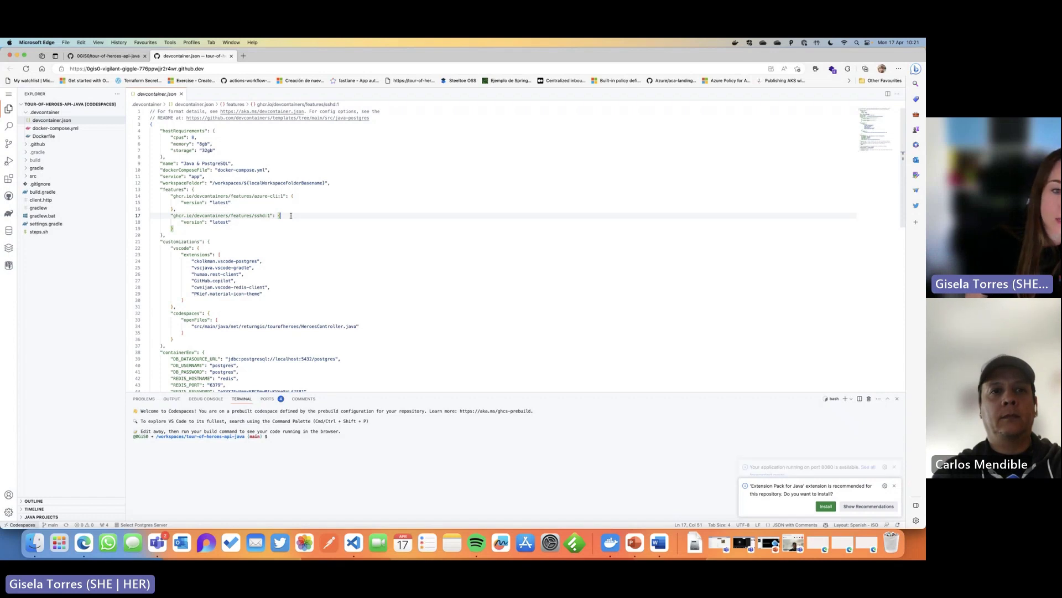
pyautogui.click(249, 263)
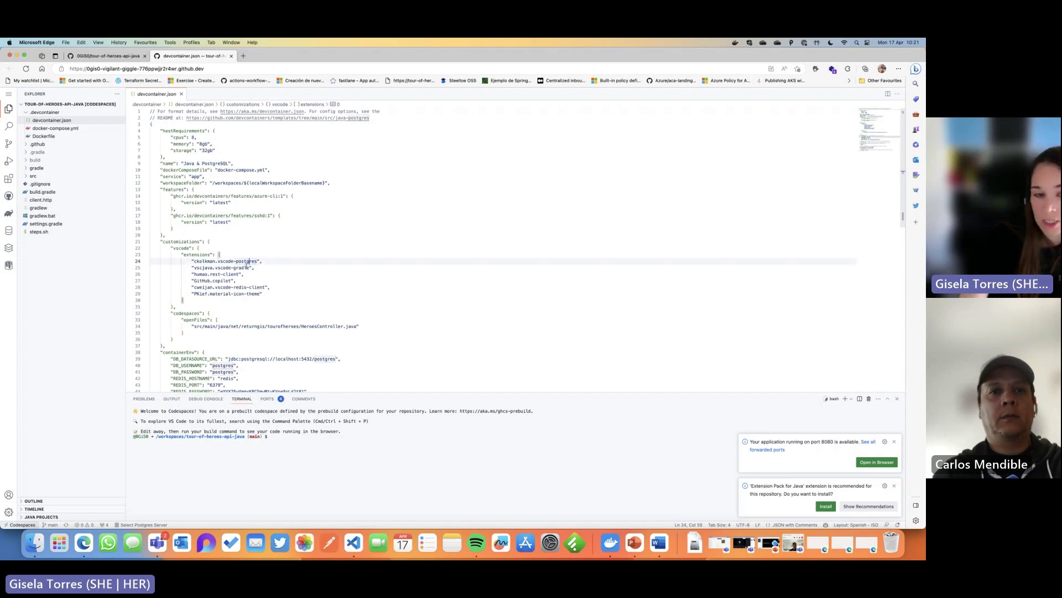
pyautogui.click(242, 269)
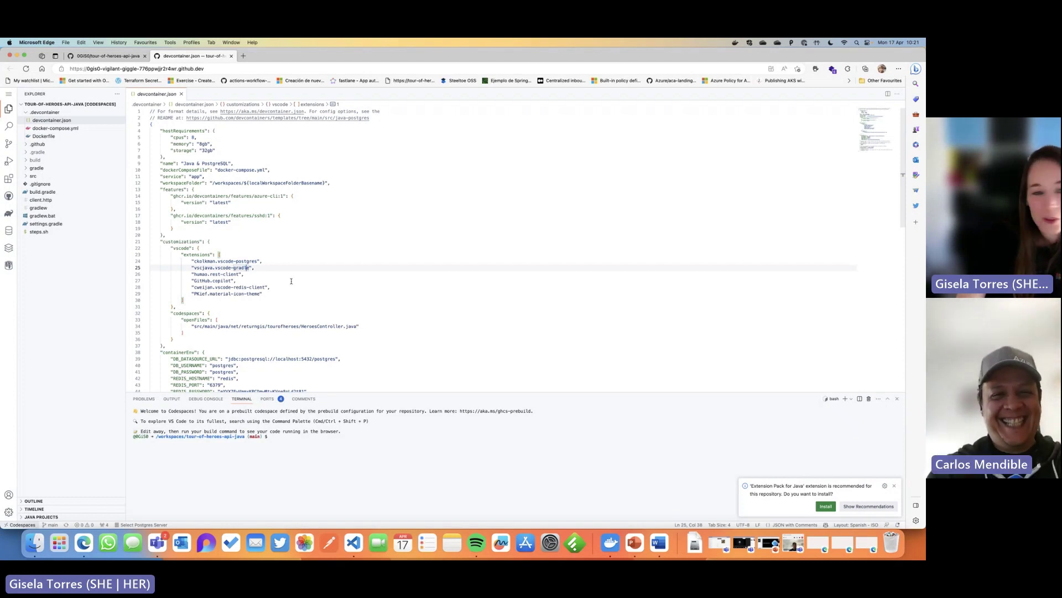
pyautogui.click(238, 294)
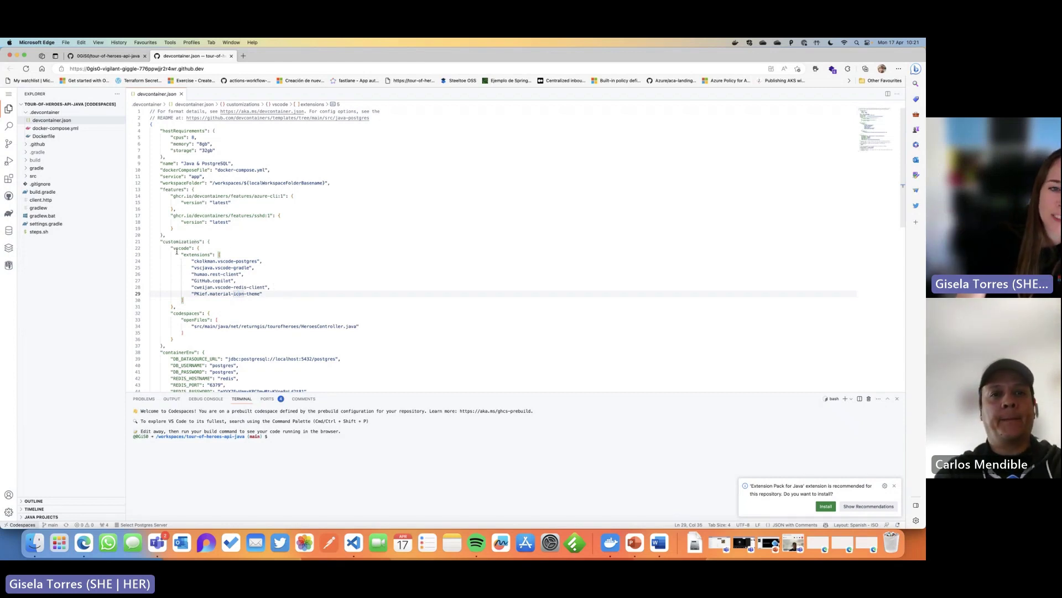
pyautogui.click(193, 313)
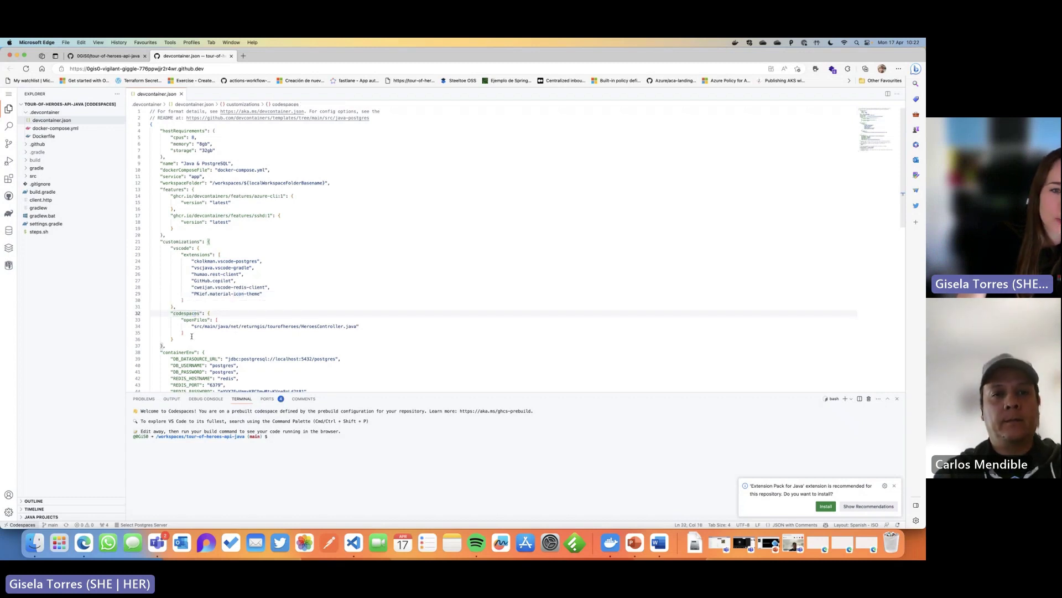
pyautogui.moveTo(190, 321)
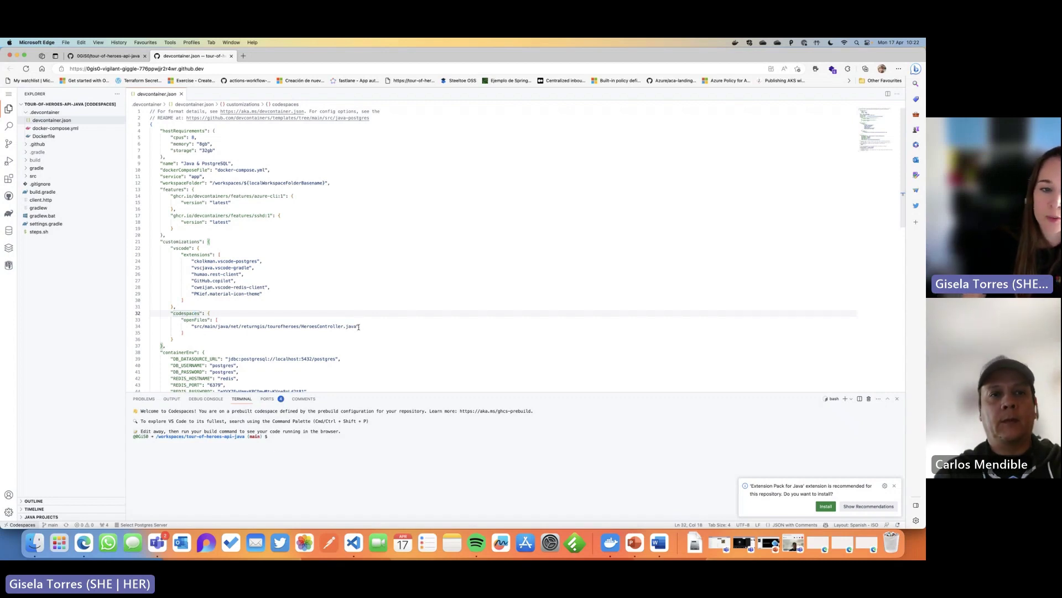
# Dismiss the Java Extension Pack suggestion, switch the panel to Output, and reach forwardPorts on line 50.
pyautogui.scroll(-3, 315, 348)
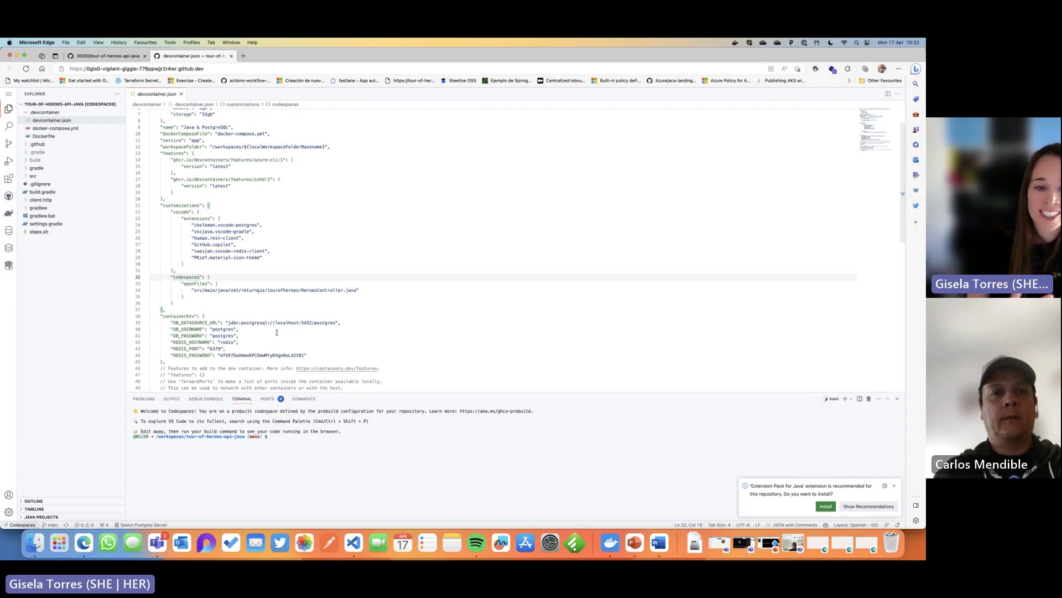
pyautogui.scroll(-4, 260, 302)
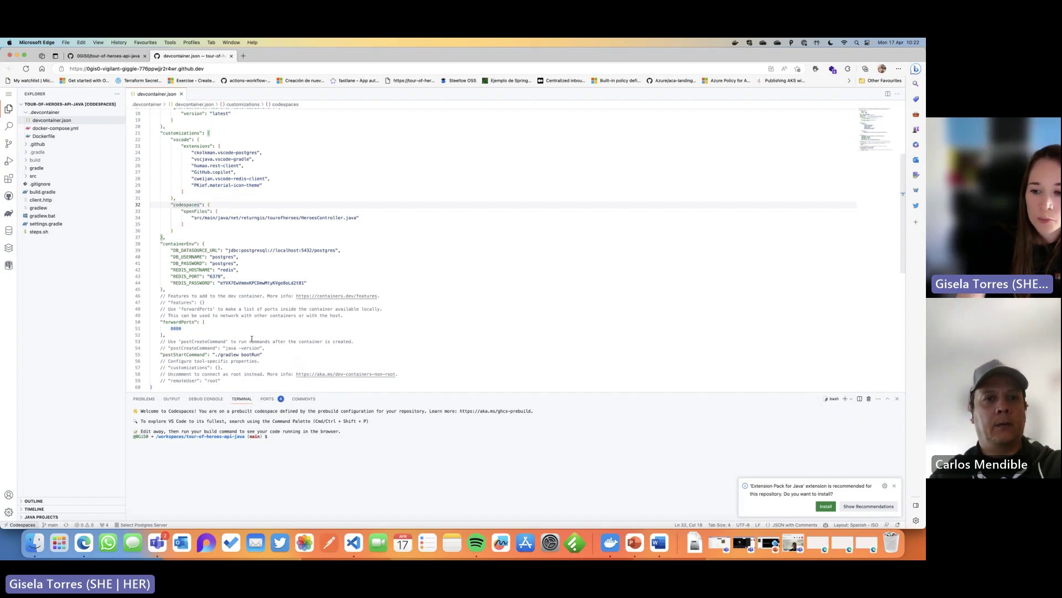
pyautogui.click(892, 486)
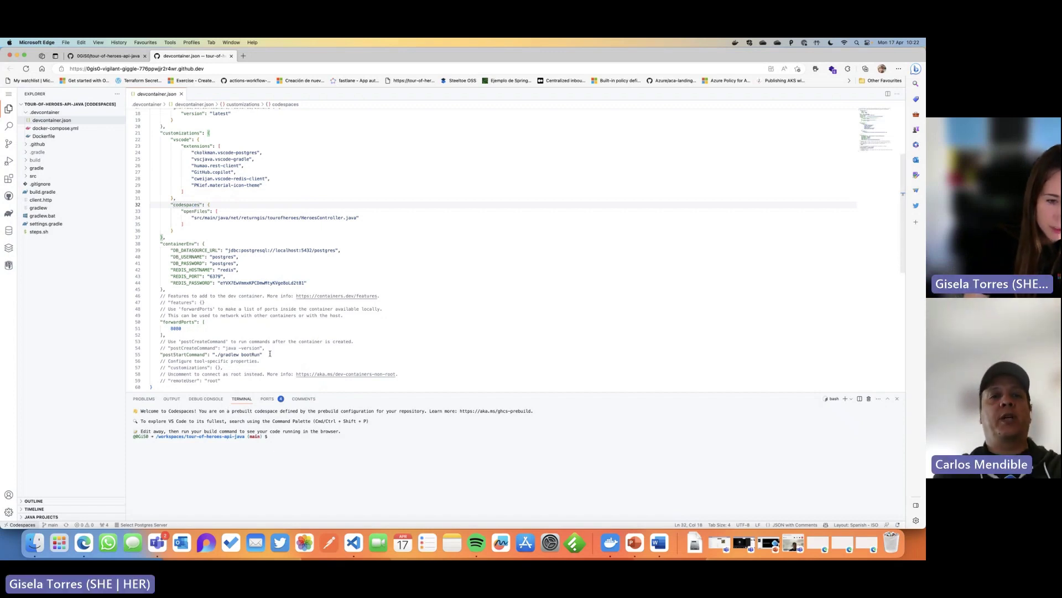
pyautogui.click(205, 400)
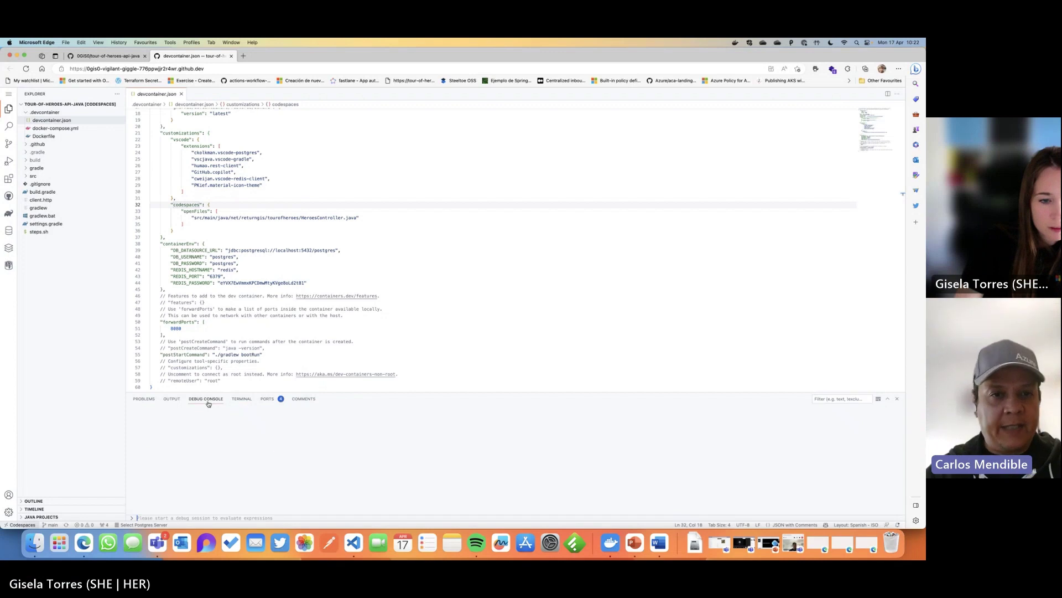
pyautogui.click(172, 398)
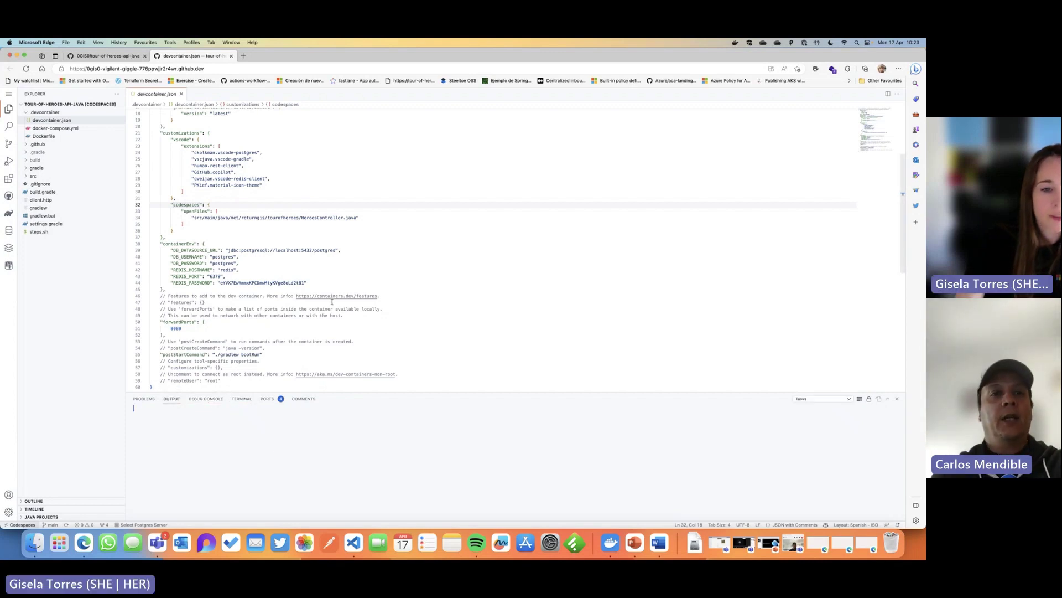
pyautogui.click(281, 323)
# Set the page zoom to 110% and start searching the Command Palette.
pyautogui.press('super+plus')
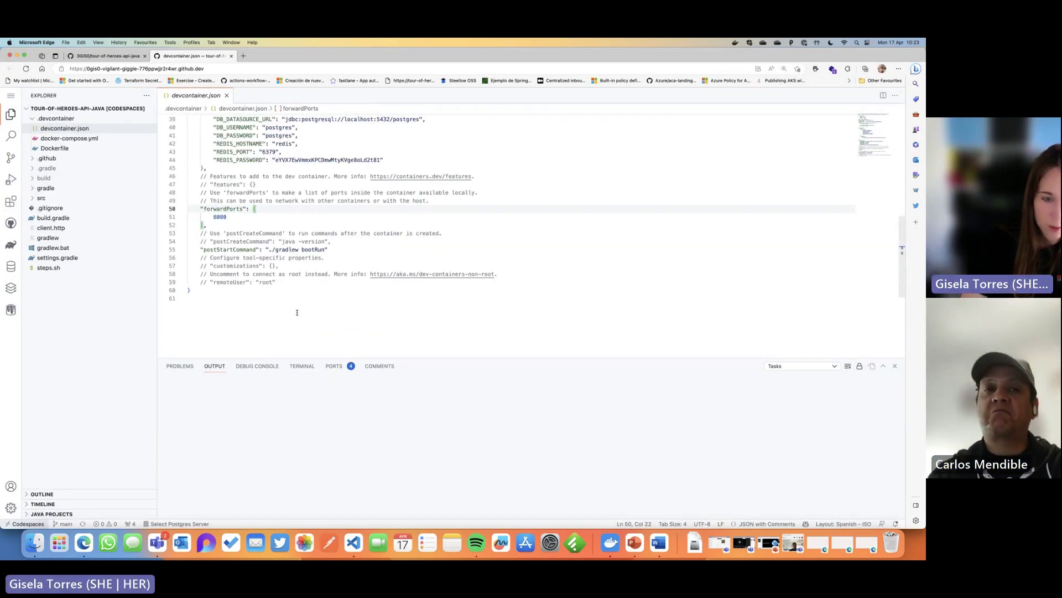
pyautogui.press('super+minus')
pyautogui.press('super+shift+p')
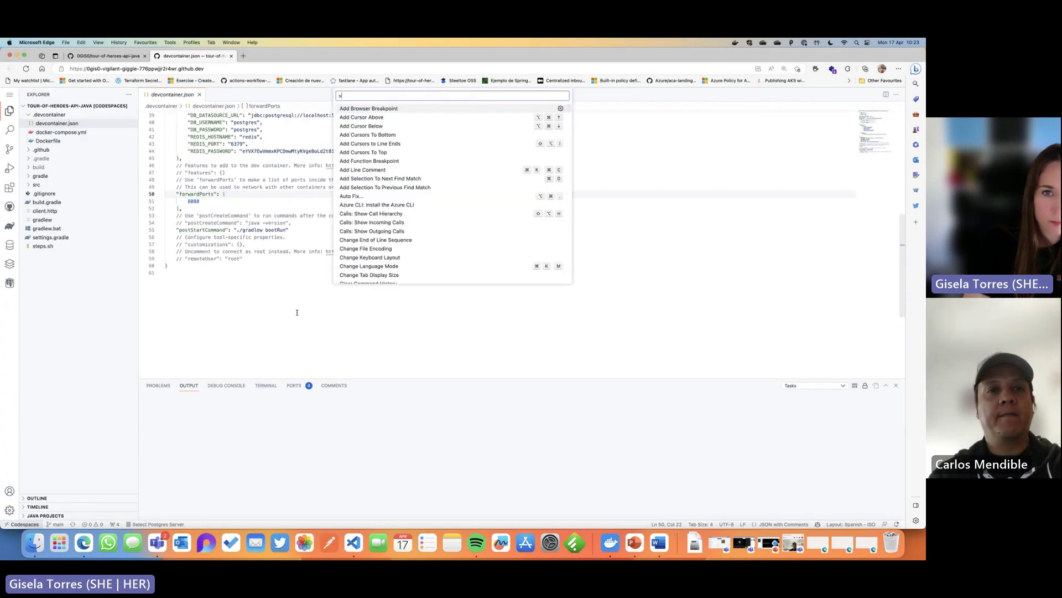
pyautogui.write('vi')
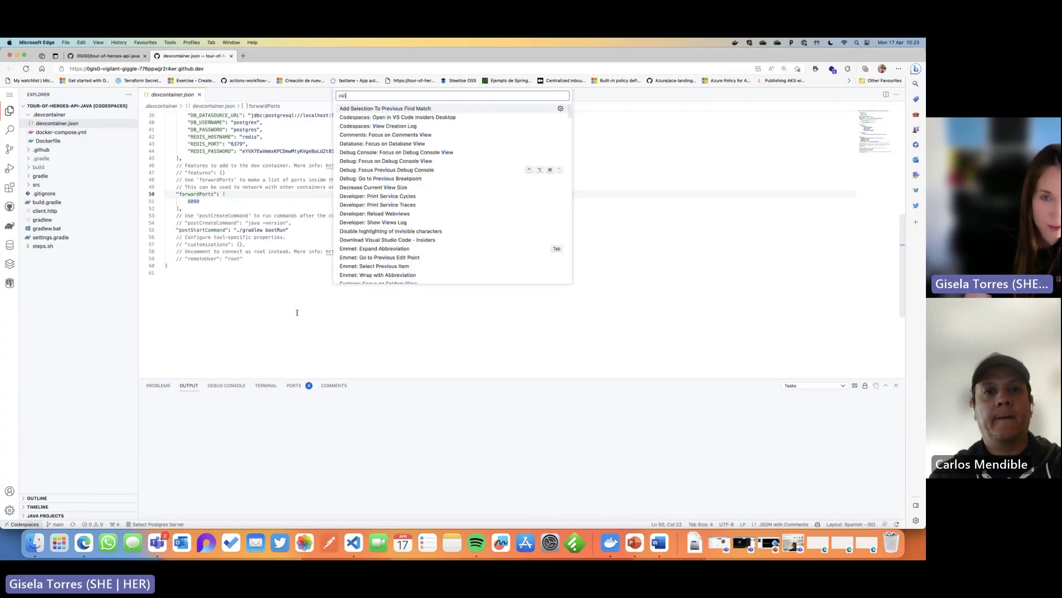
pyautogui.write('m')
pyautogui.press('BackSpace')
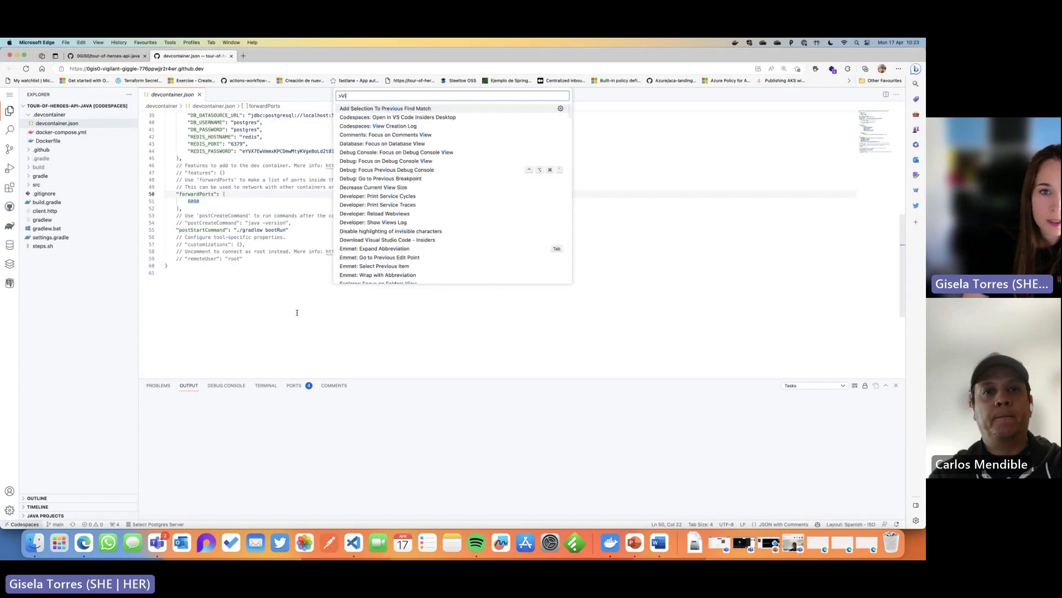
pyautogui.write('w')
pyautogui.press('BackSpace')
pyautogui.press('BackSpace')
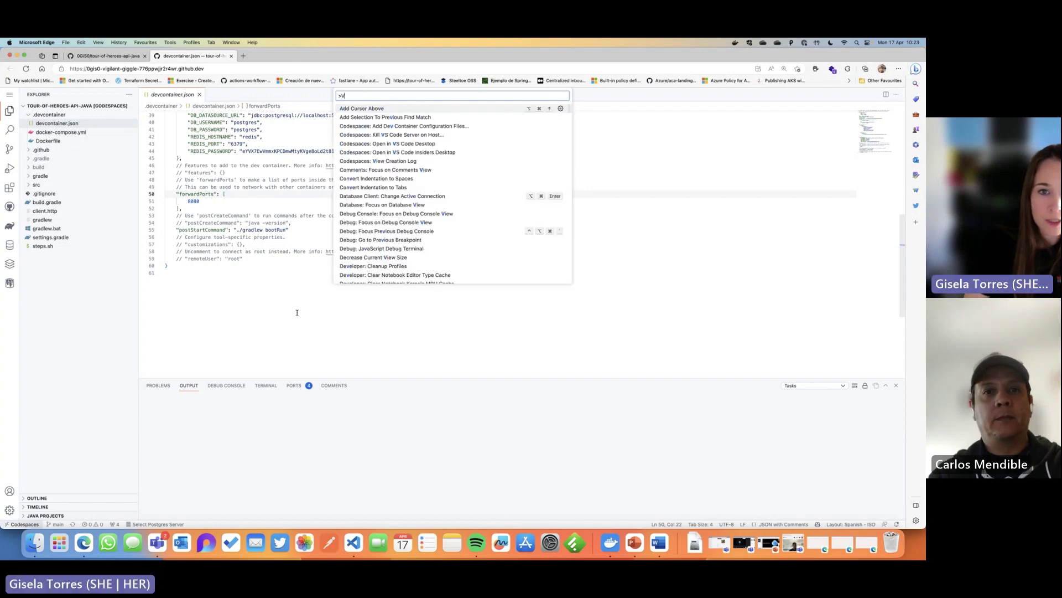
pyautogui.press('BackSpace')
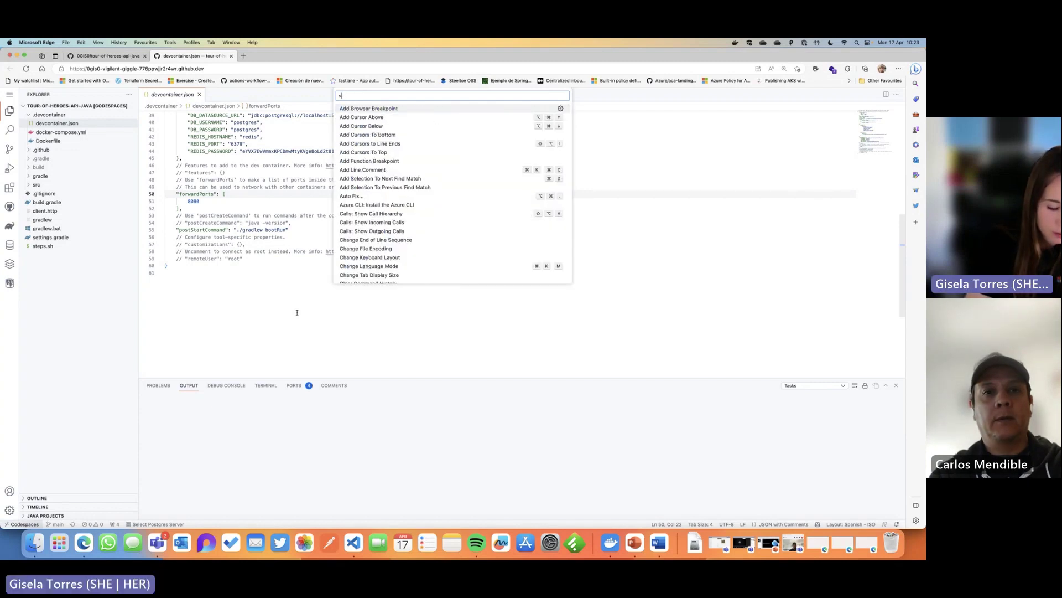
# Search 'Codesp' and run Codespaces: View Creation Log.
pyautogui.write('Logs')
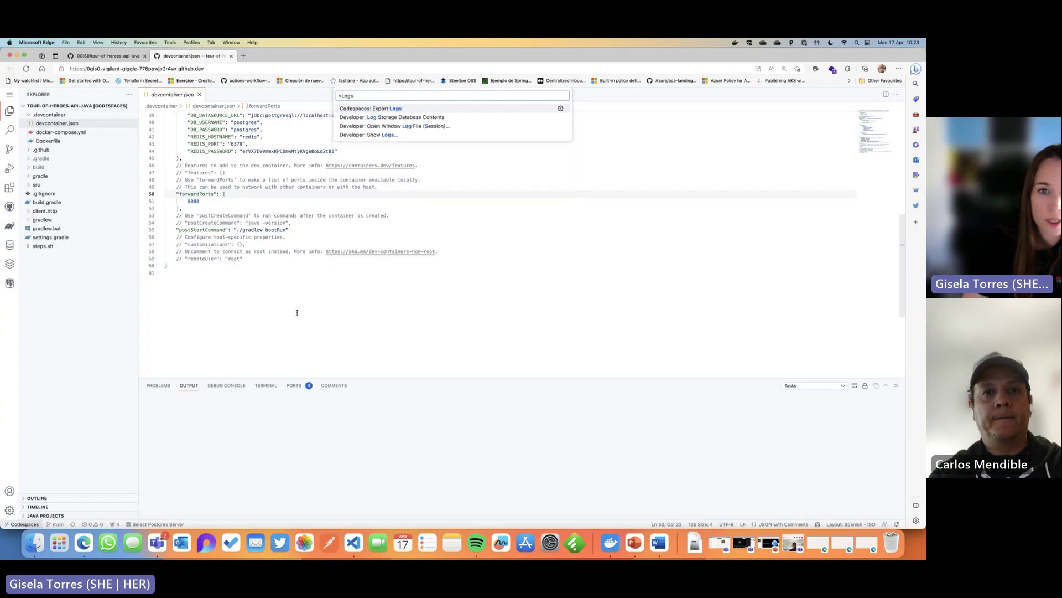
pyautogui.press('BackSpace')
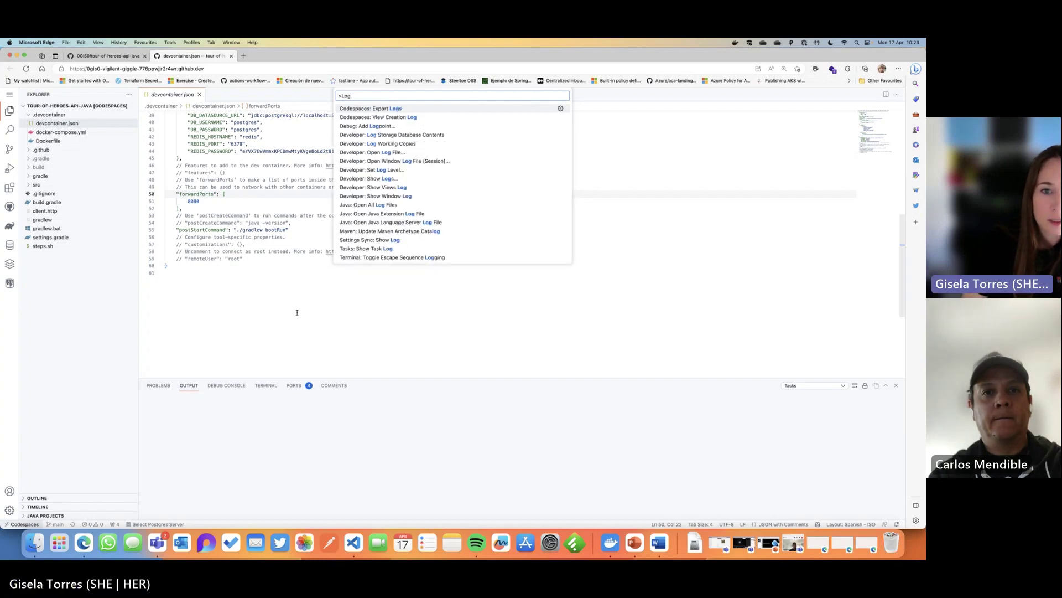
pyautogui.press('BackSpace')
pyautogui.press('BackSpace')
pyautogui.press('BackSpace')
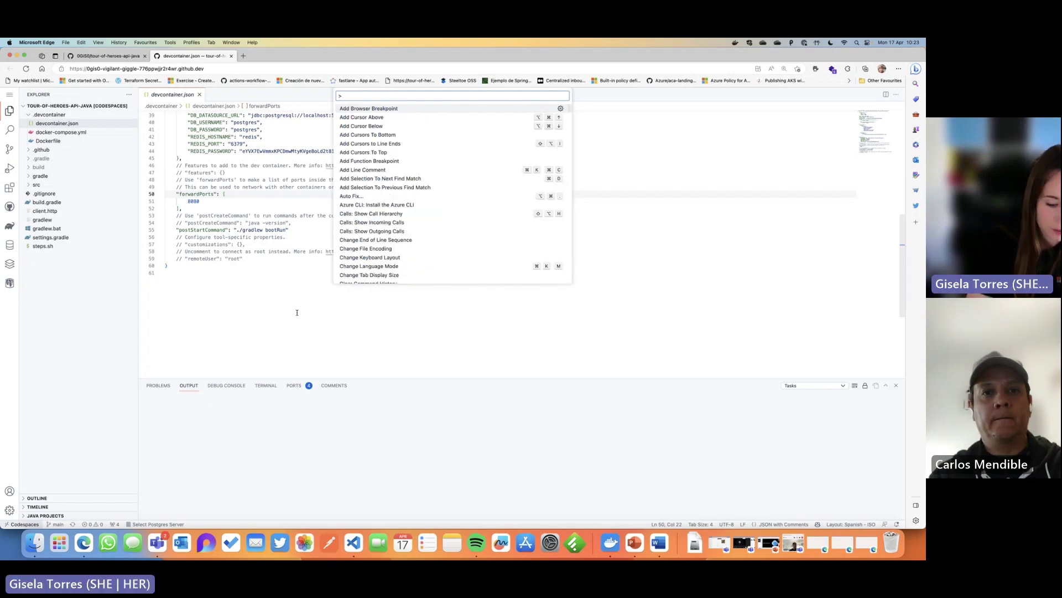
pyautogui.write('Codesp')
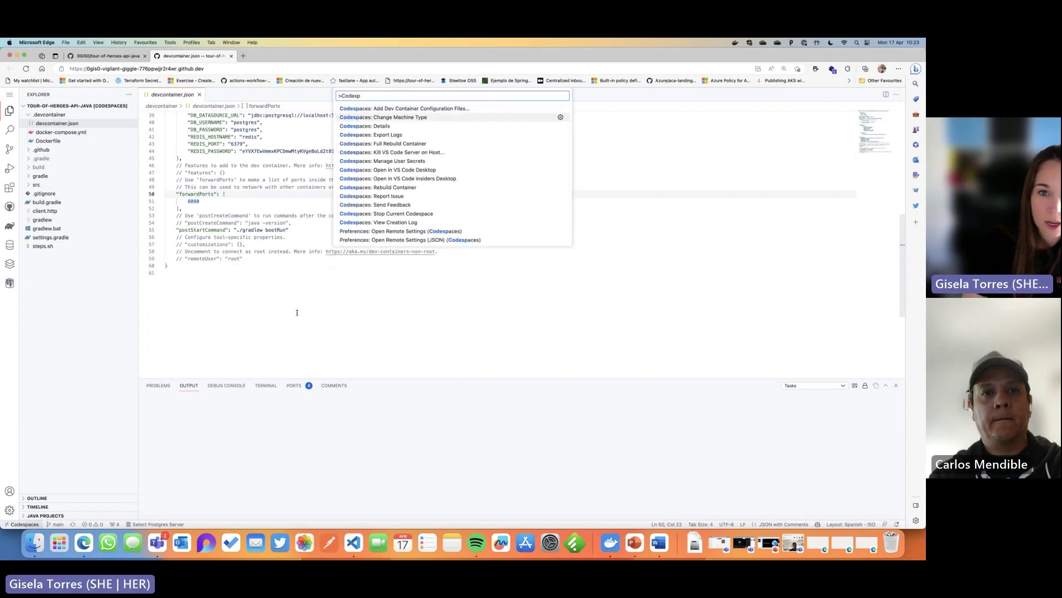
pyautogui.press('Down')
pyautogui.press('Down')
pyautogui.press('Down')
pyautogui.press('Down')
pyautogui.press('Down')
pyautogui.press('Down')
pyautogui.press('Down')
pyautogui.press('Down')
pyautogui.press('Down')
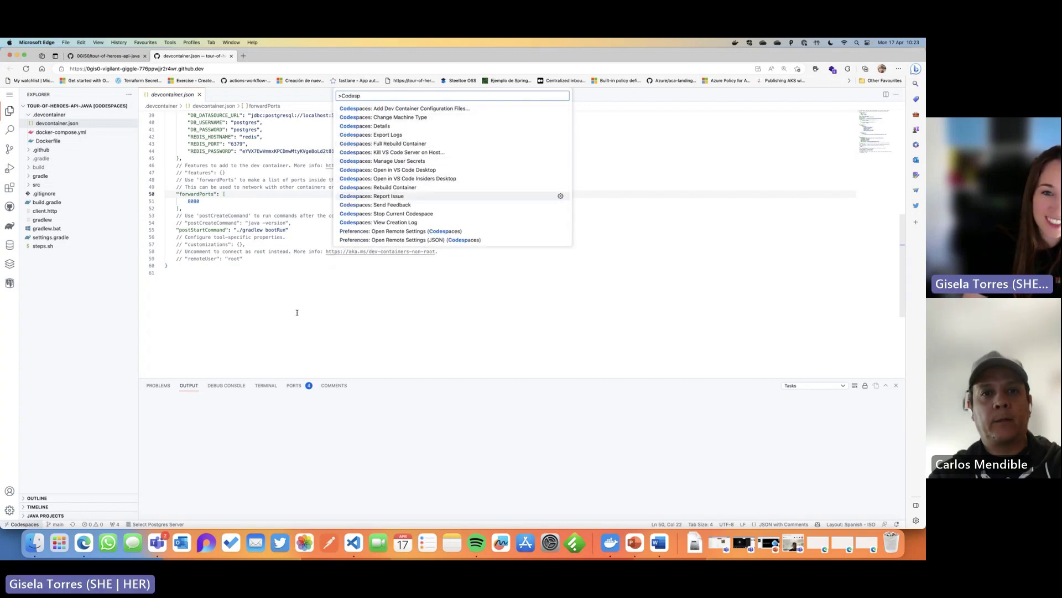
pyautogui.press('Down')
pyautogui.press('Down')
pyautogui.press('Down')
pyautogui.press('Return')
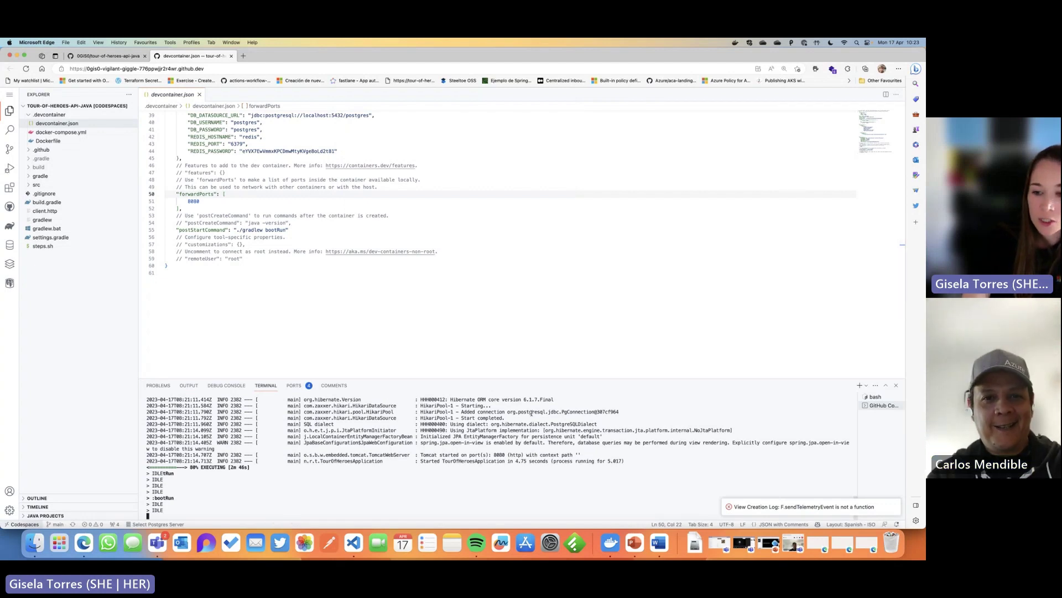
# Close the error toast and enlarge the terminal to read the Spring Boot log, Tomcat on 8080.
pyautogui.click(893, 506)
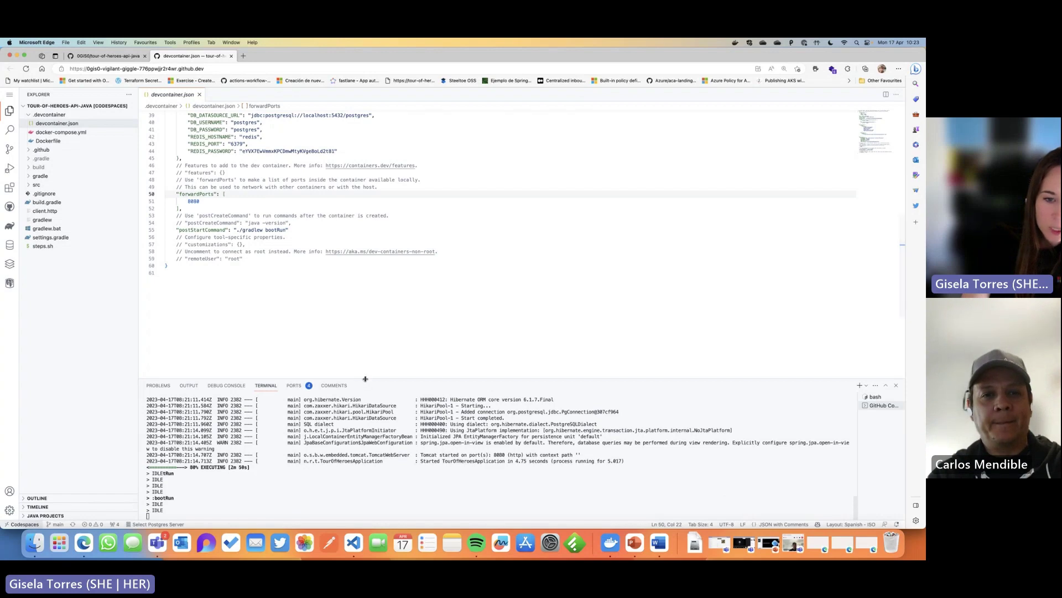
pyautogui.moveTo(367, 379); pyautogui.dragTo(352, 304)
pyautogui.scroll(5, 347, 435)
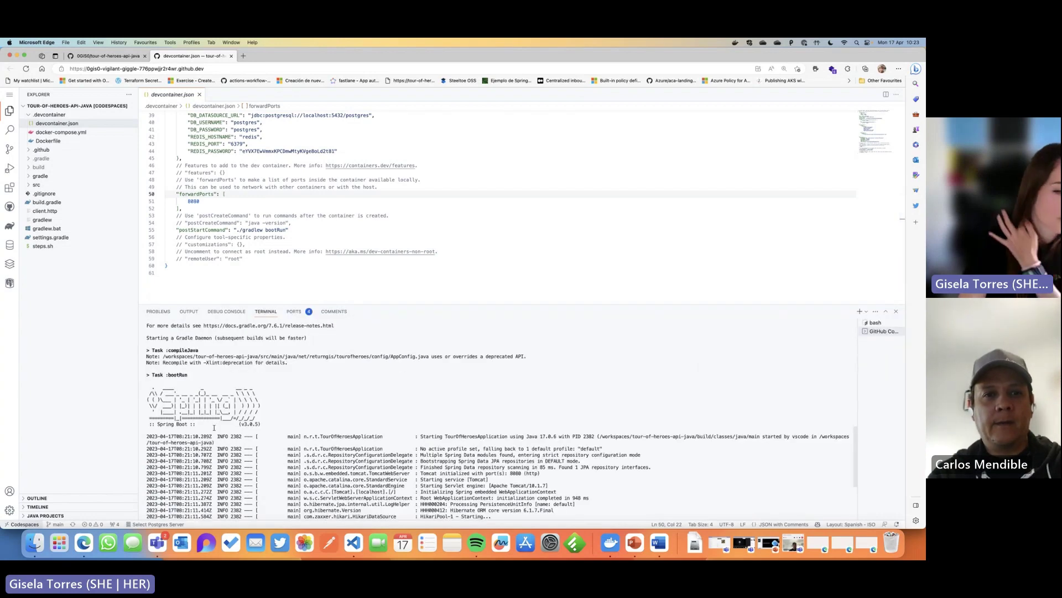
pyautogui.scroll(-5, 221, 449)
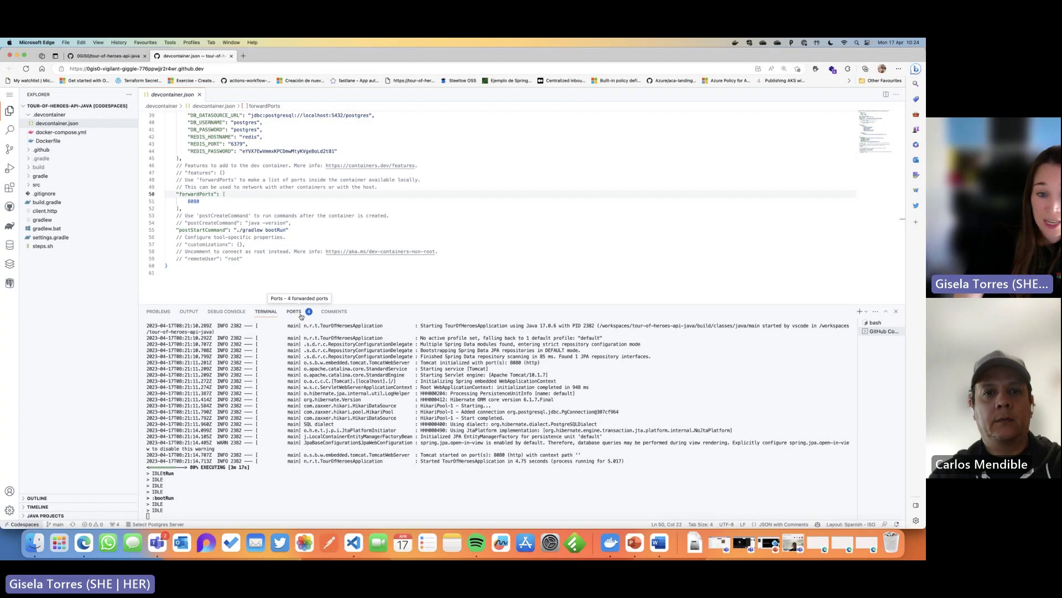
# Open forwarded port 8080 in the browser and load /api/hero, which returns an empty list.
pyautogui.click(295, 311)
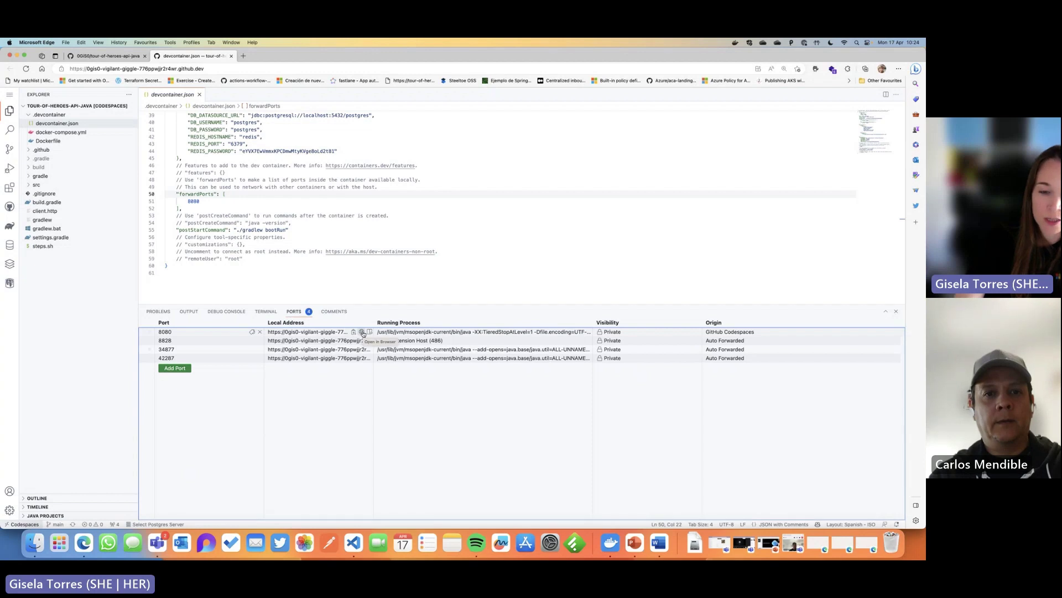
pyautogui.click(362, 332)
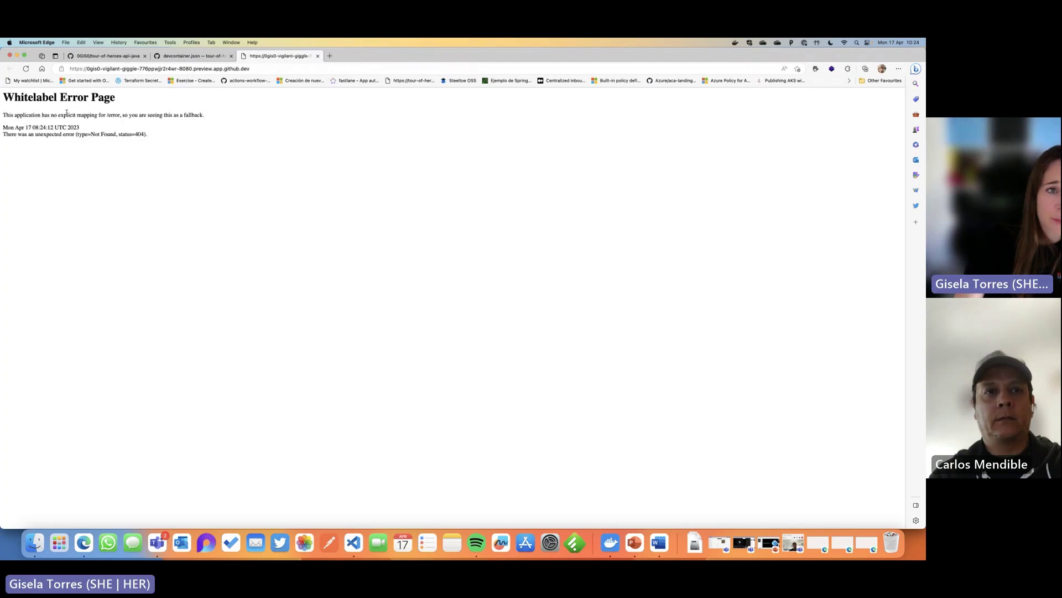
pyautogui.click(299, 69)
pyautogui.click(301, 69)
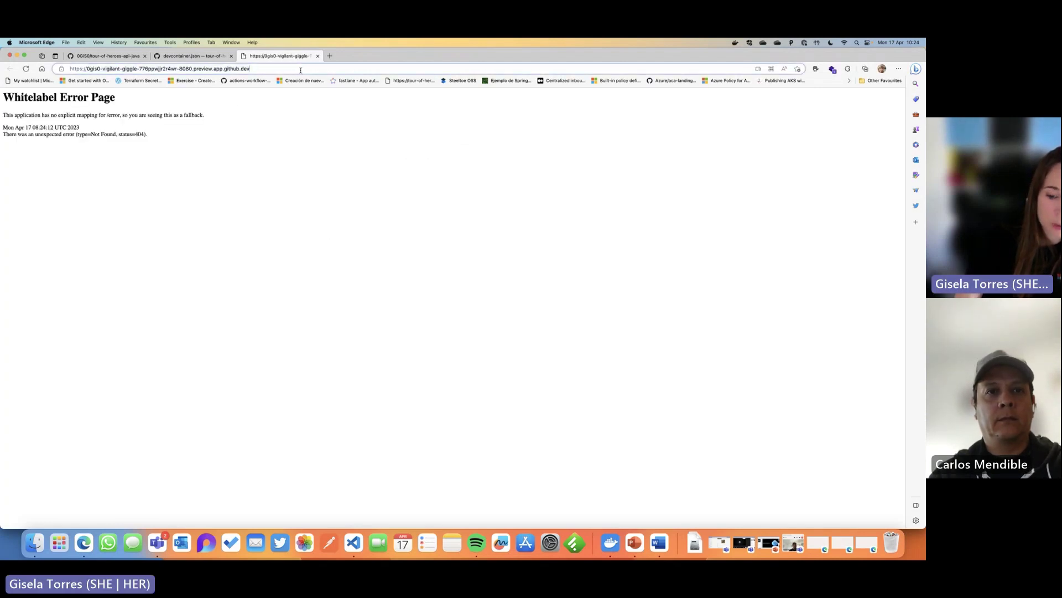
pyautogui.write('/ap')
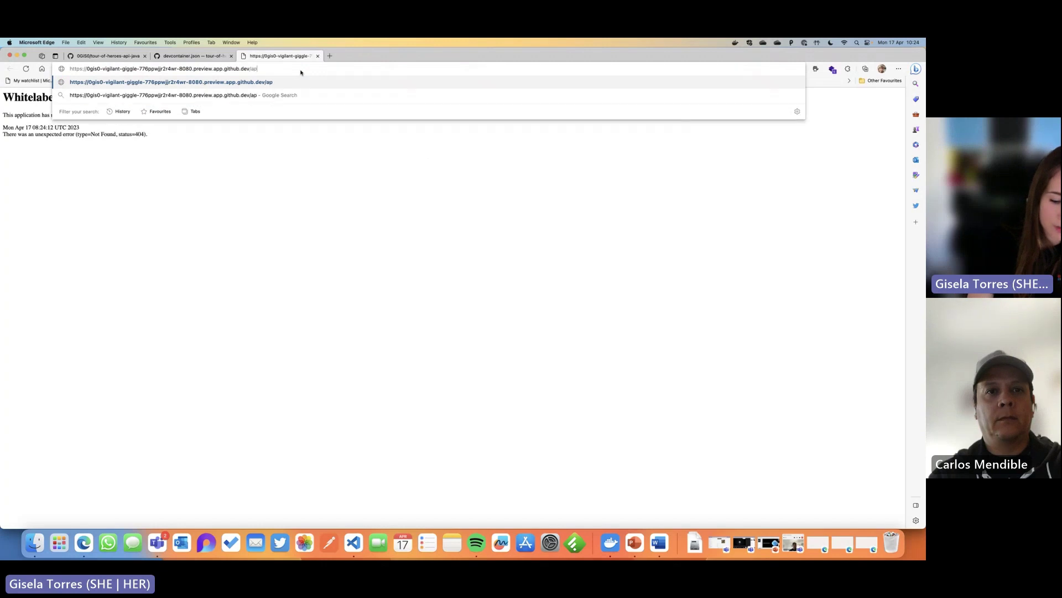
pyautogui.write('i/hero')
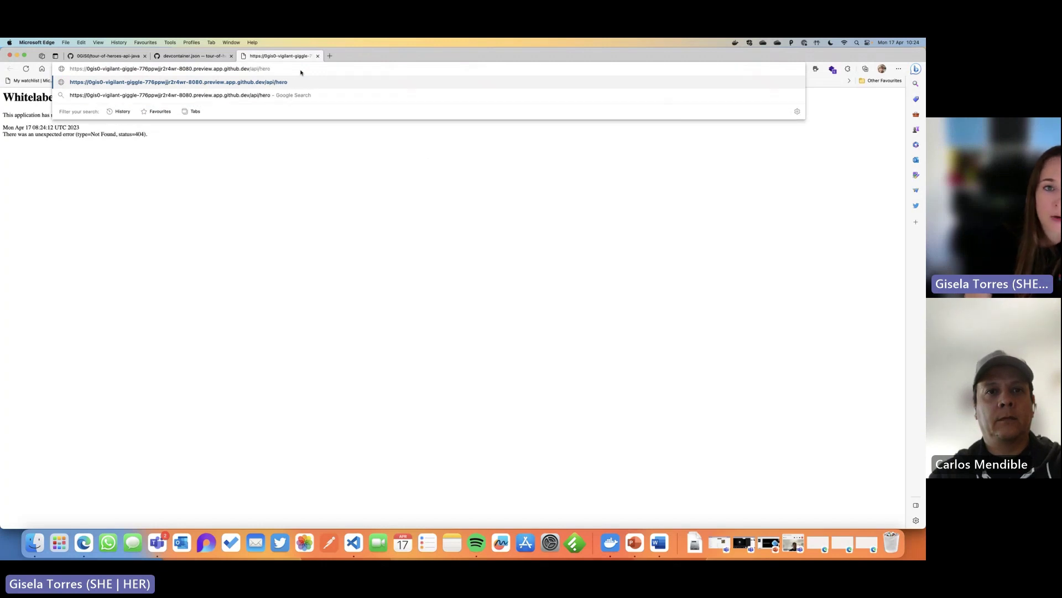
pyautogui.press('Return')
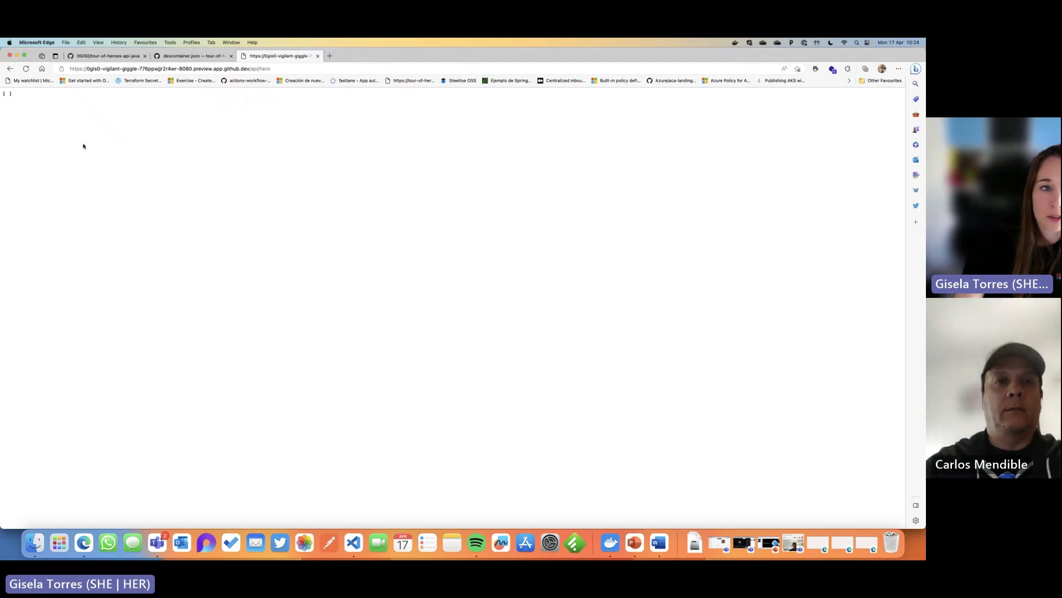
# Send client.http's requests to list heroes and create Arrow, Batman and Captain America.
pyautogui.click(180, 57)
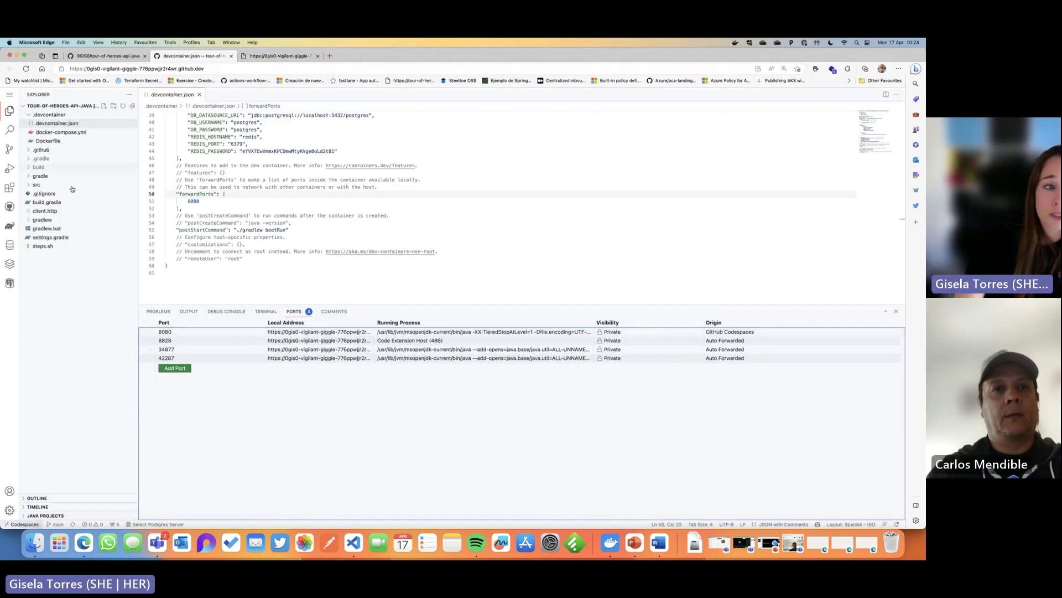
pyautogui.click(86, 211)
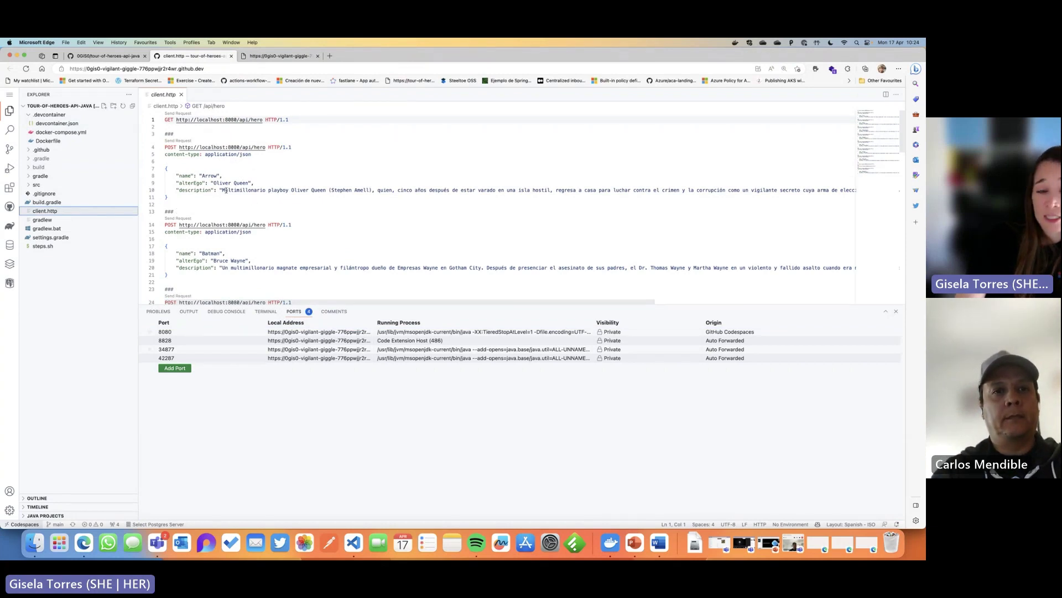
pyautogui.click(189, 114)
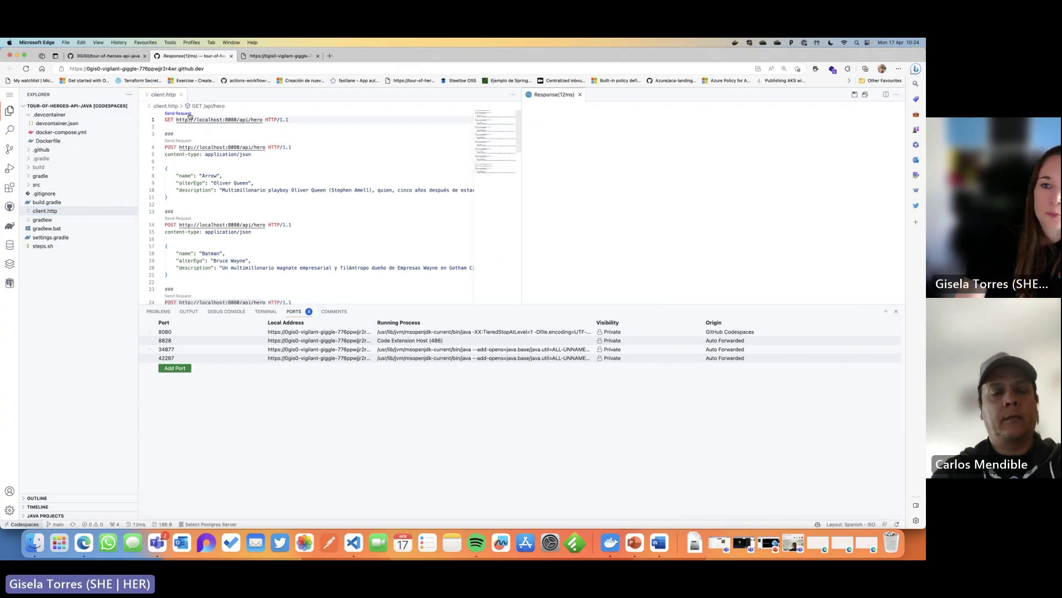
pyautogui.click(179, 141)
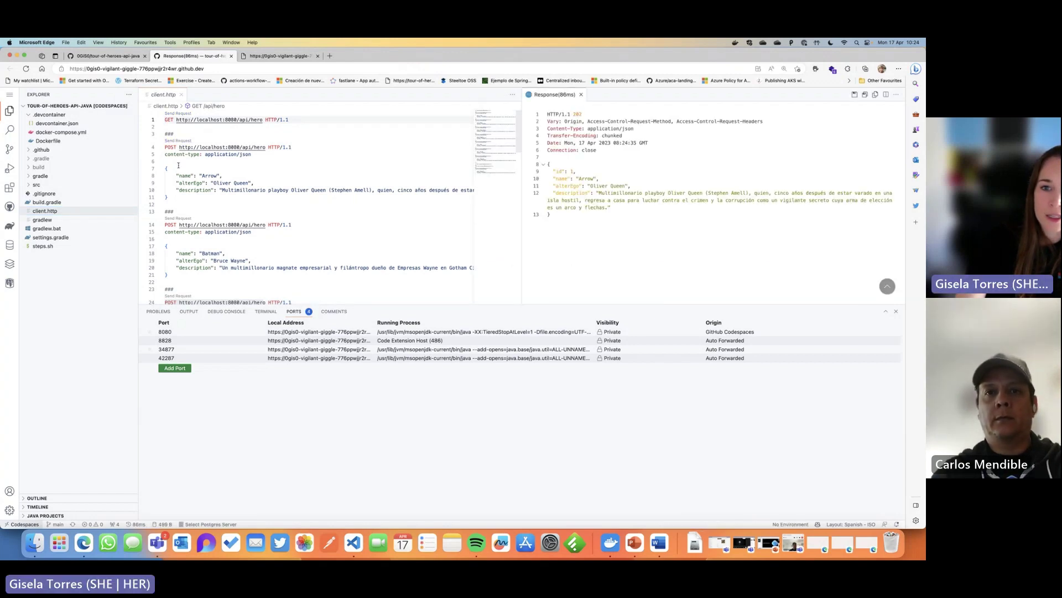
pyautogui.scroll(-3, 177, 219)
pyautogui.click(177, 216)
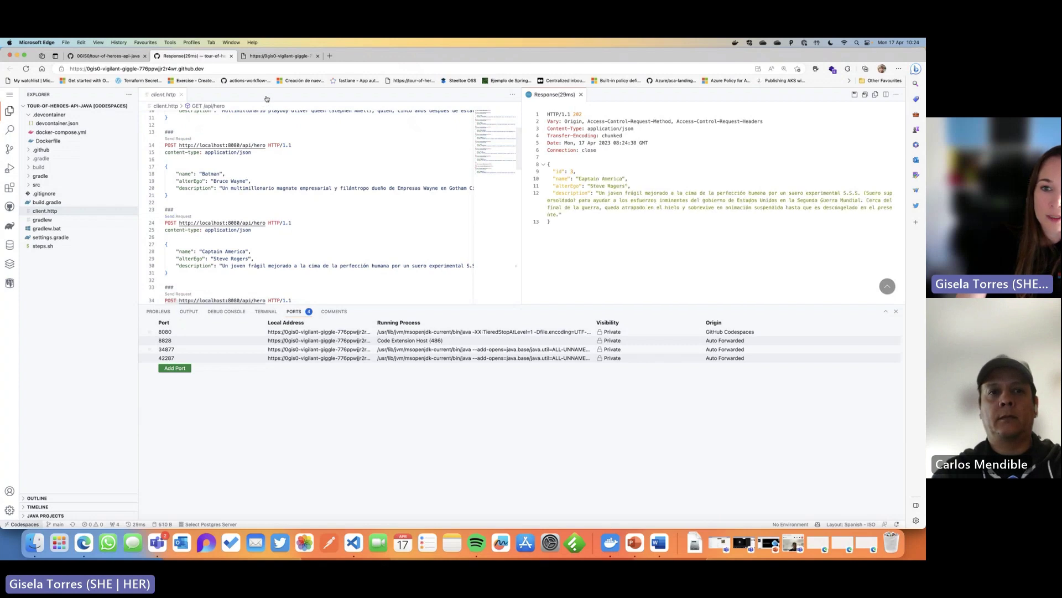
# Reload the /api/hero tab to confirm the three heroes, then open the PostgreSQL Explorer.
pyautogui.click(279, 55)
pyautogui.click(27, 69)
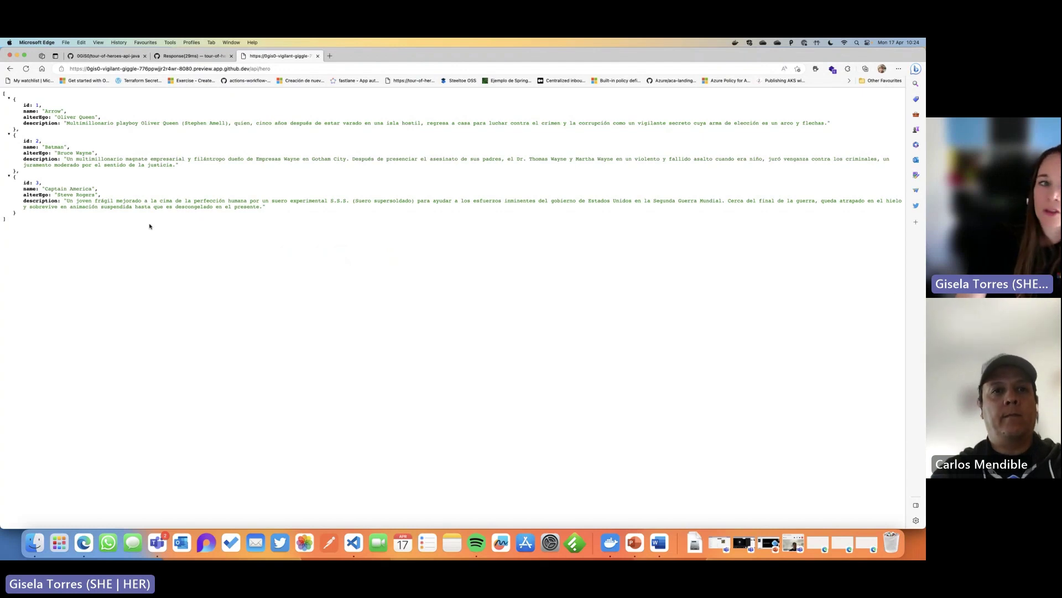
pyautogui.click(210, 57)
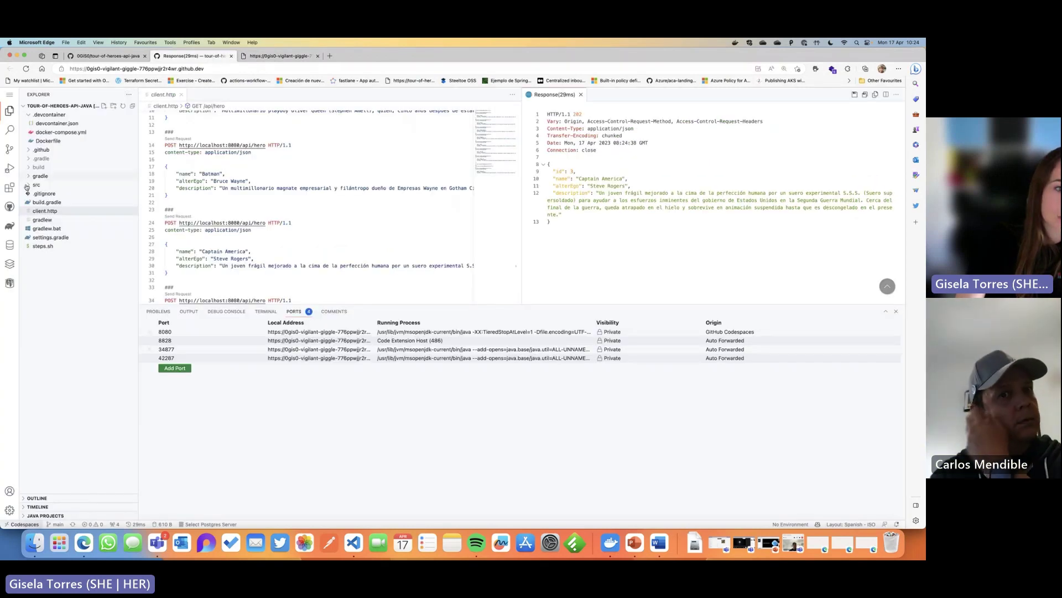
pyautogui.click(10, 282)
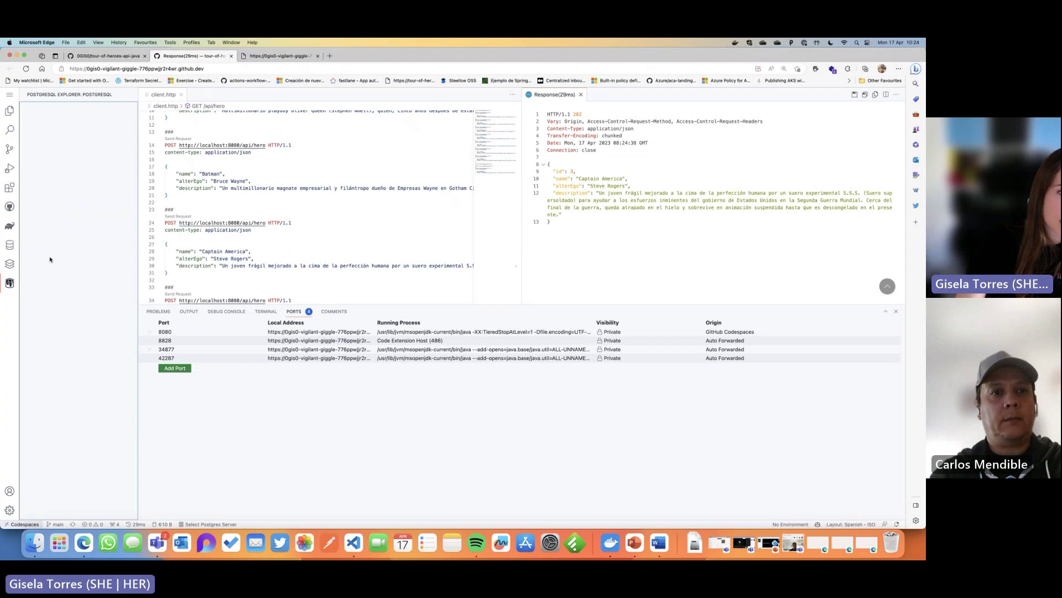
# Add a PostgreSQL connection with host postgresdb, user postgres, its password, port 5432 and standard connection.
pyautogui.click(129, 94)
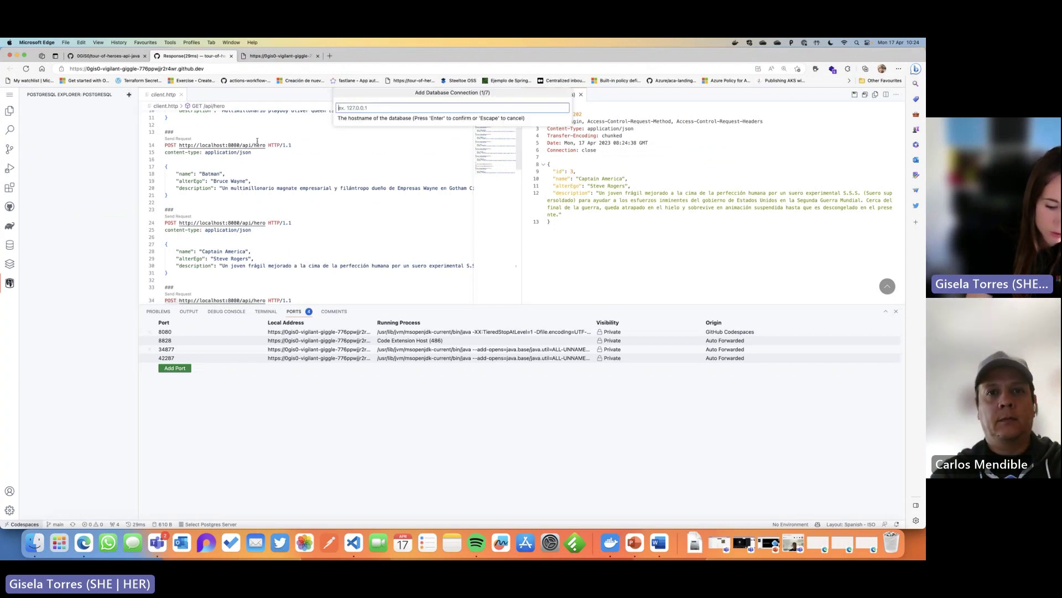
pyautogui.write('postgres')
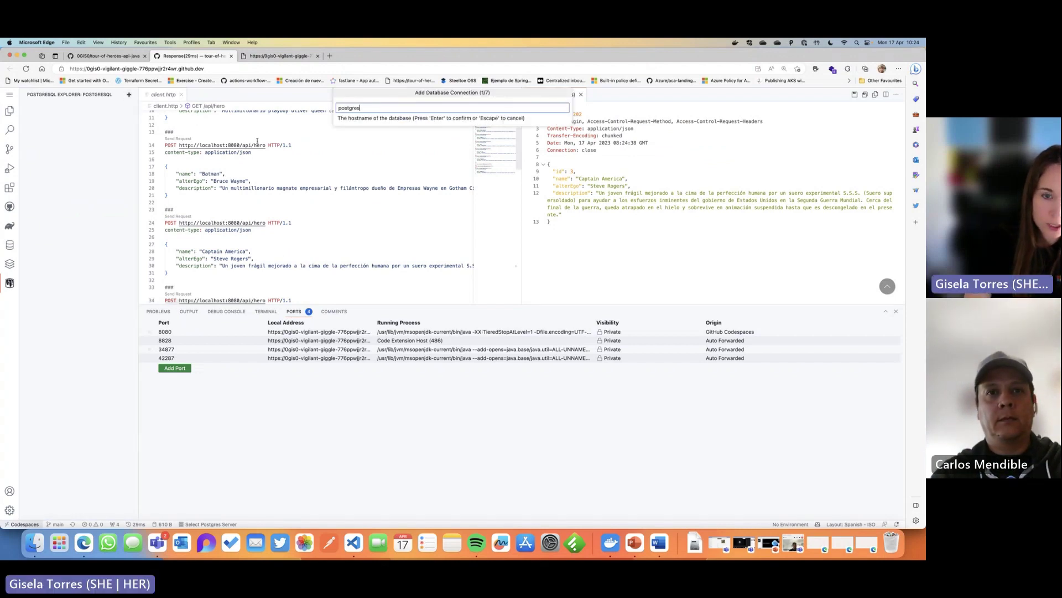
pyautogui.write('db')
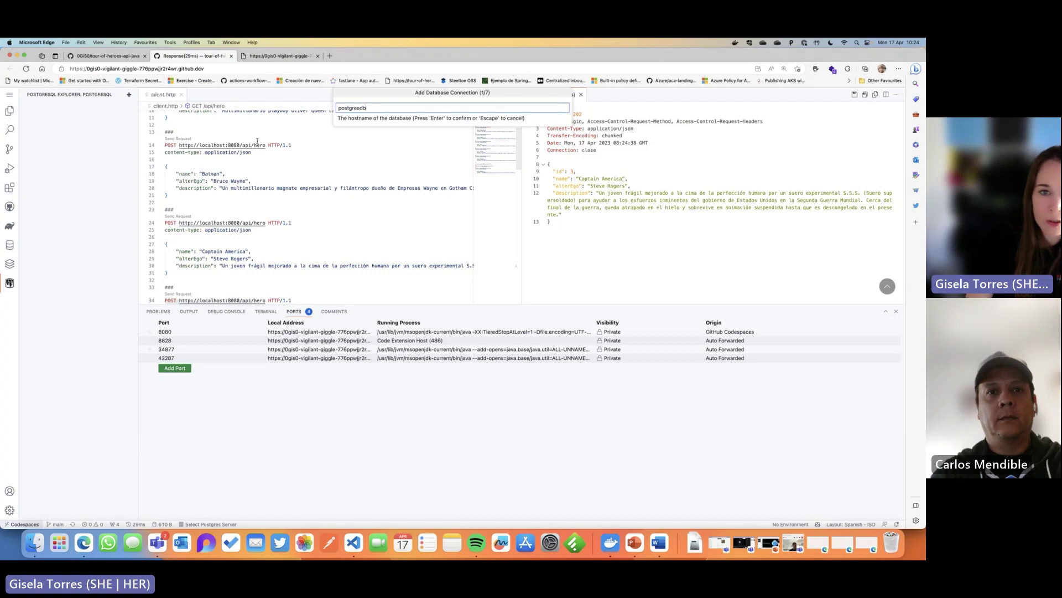
pyautogui.press('Return')
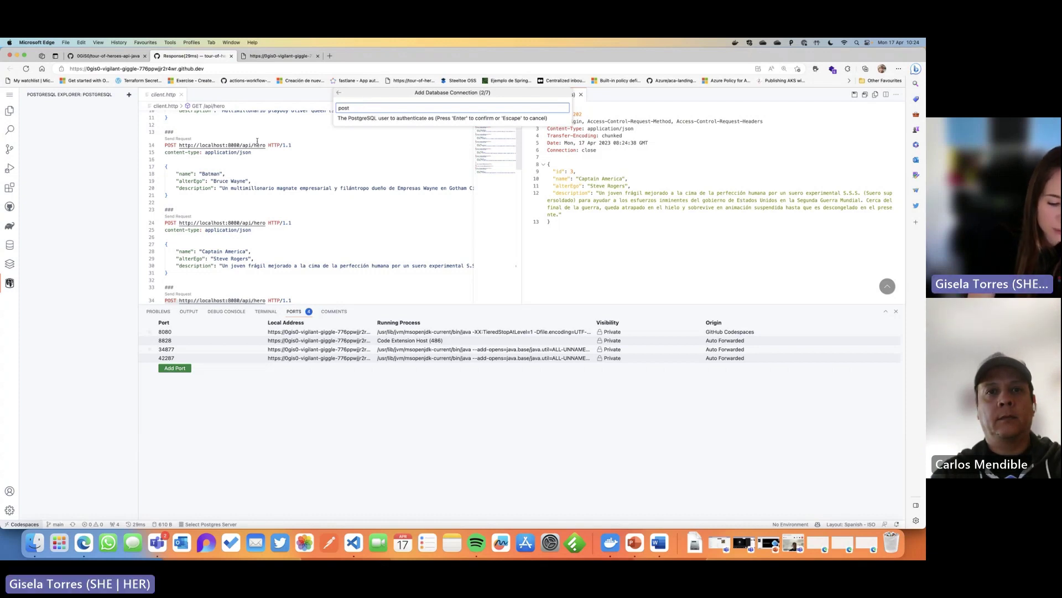
pyautogui.write('post')
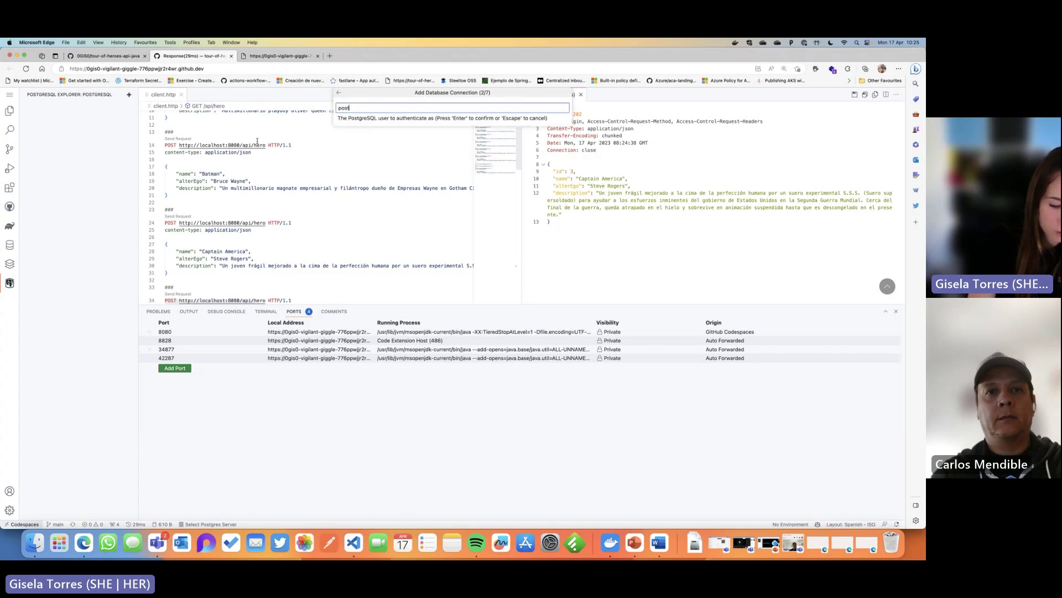
pyautogui.press('Return')
pyautogui.write('po')
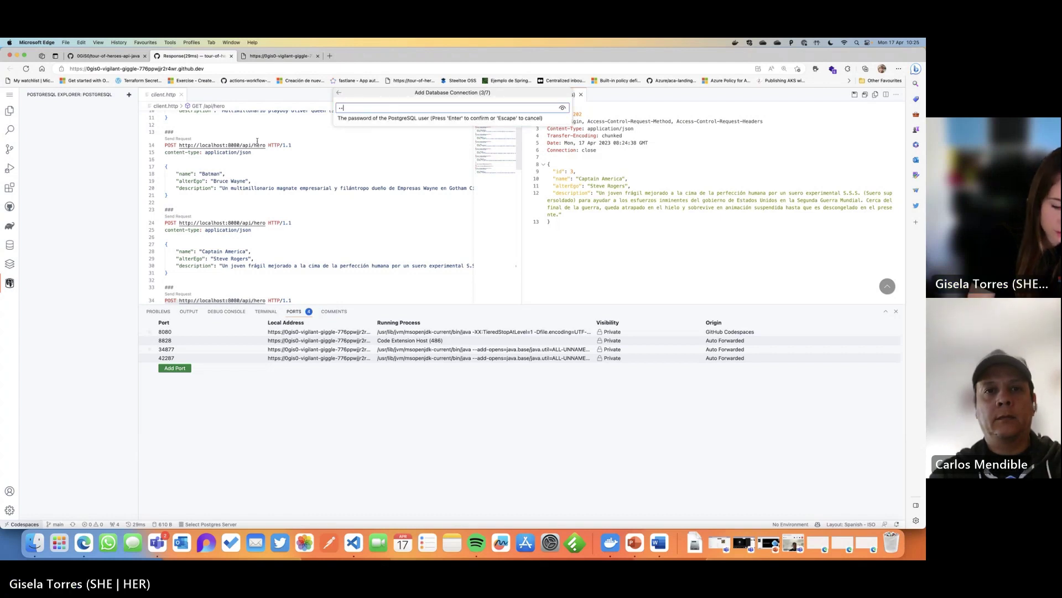
pyautogui.write('stgr')
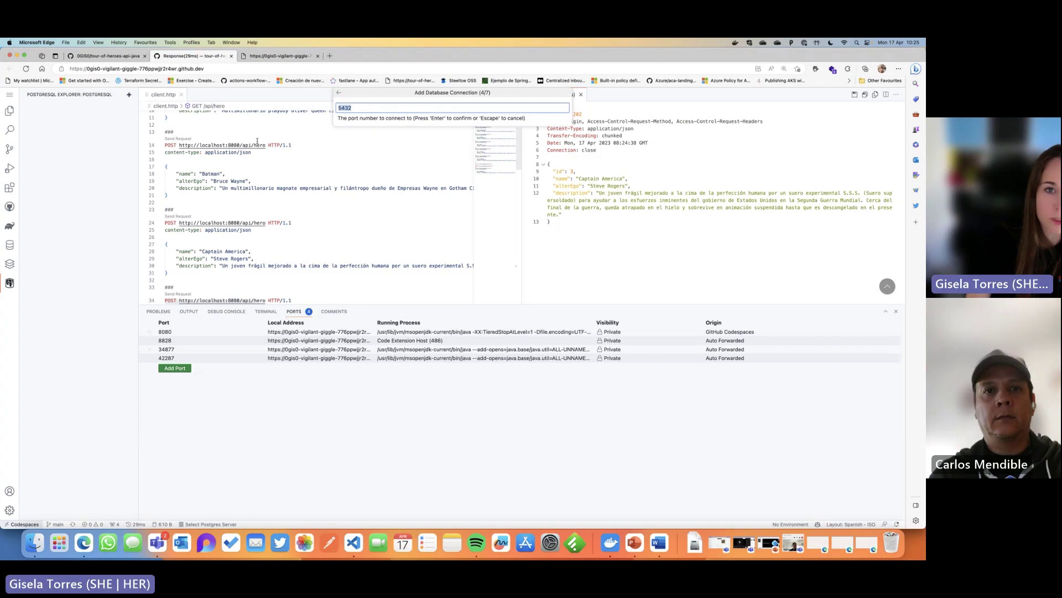
pyautogui.press('Return')
pyautogui.press('Return')
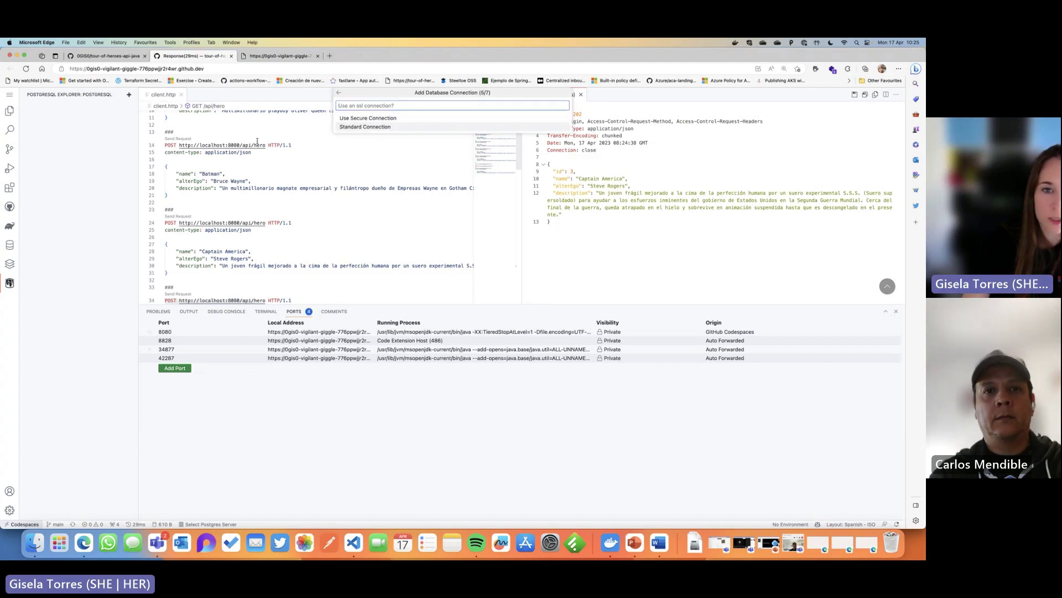
pyautogui.press('Return')
pyautogui.press('Return')
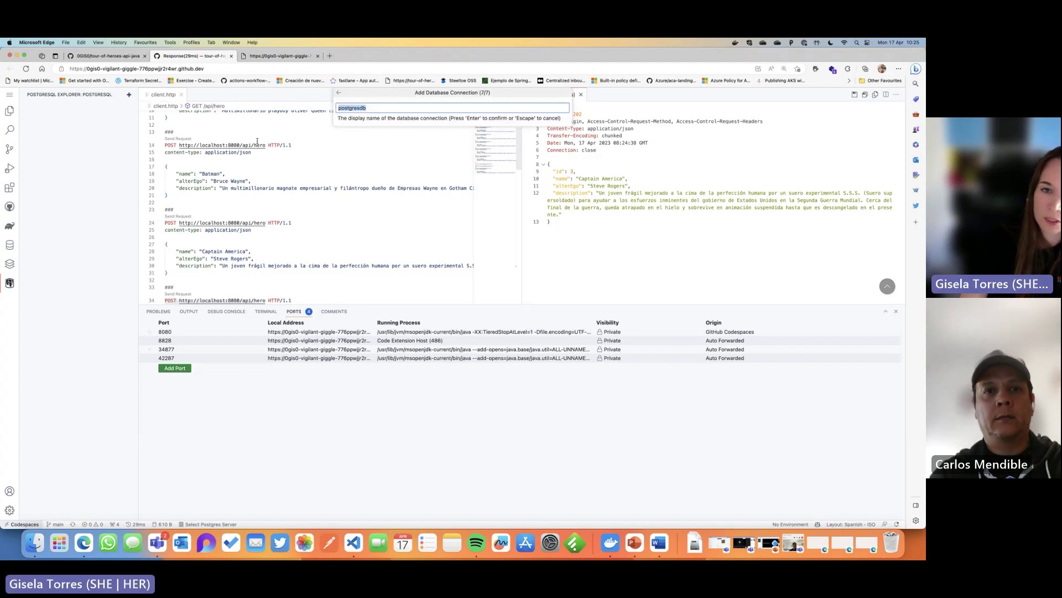
pyautogui.press('Return')
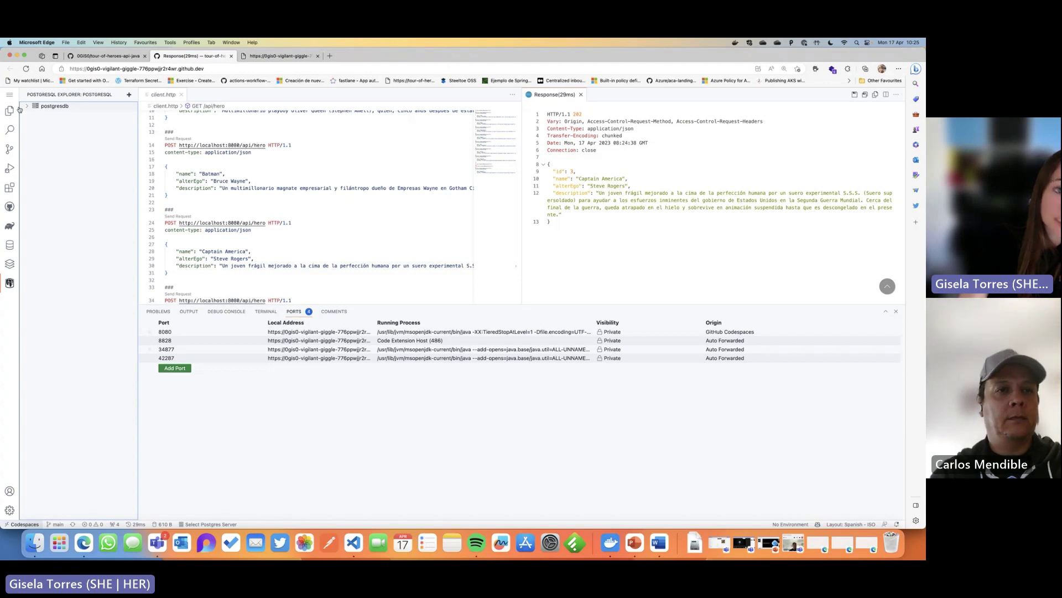
# Run Select Top 1000 on postgresdb's public.heroes table, then shrink the Ports panel to enlarge the editor.
pyautogui.click(27, 107)
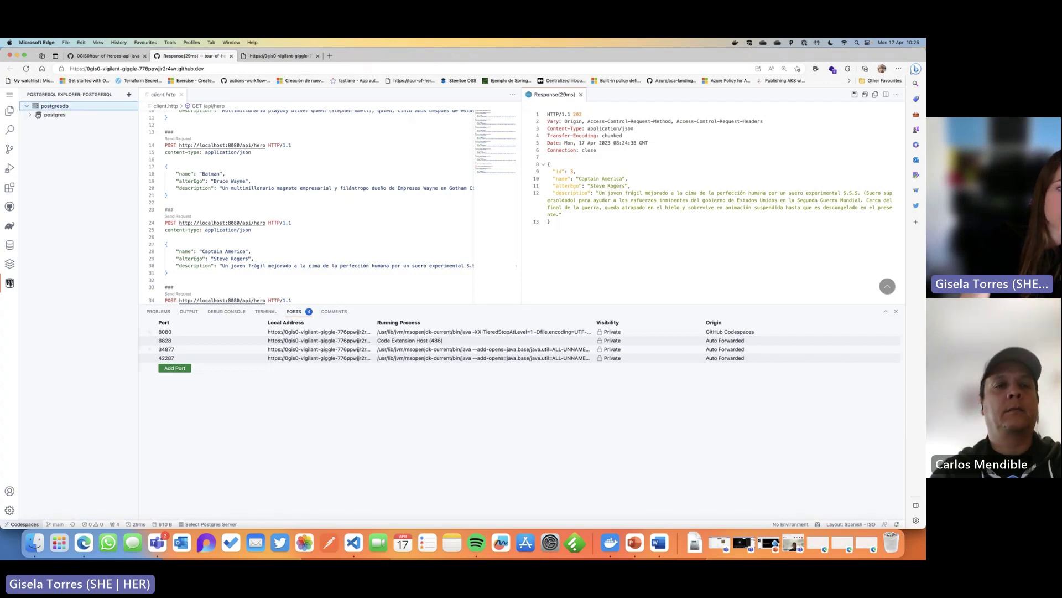
pyautogui.click(30, 115)
pyautogui.click(34, 124)
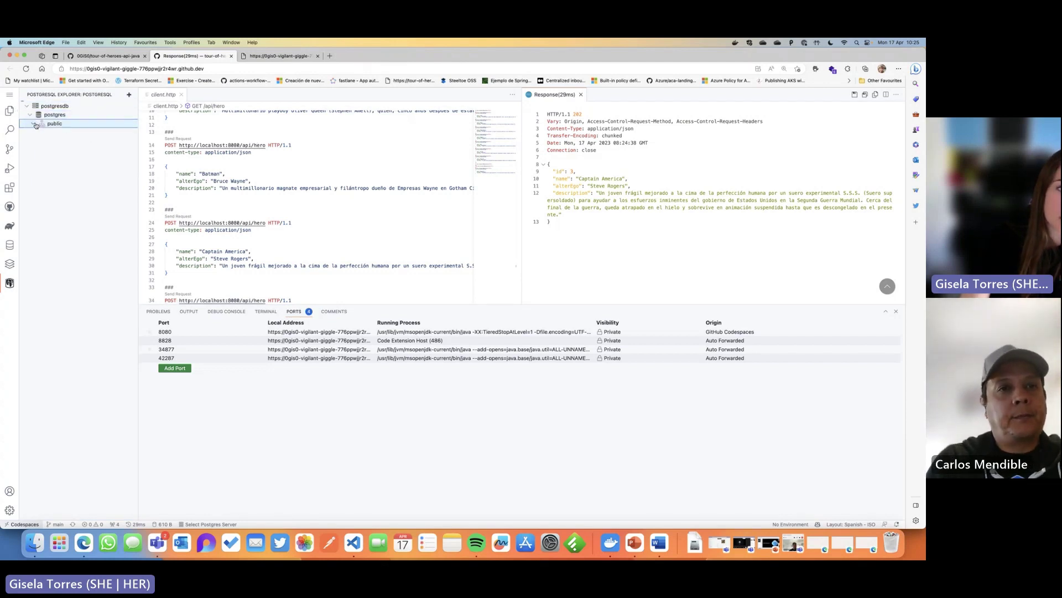
pyautogui.click(49, 142)
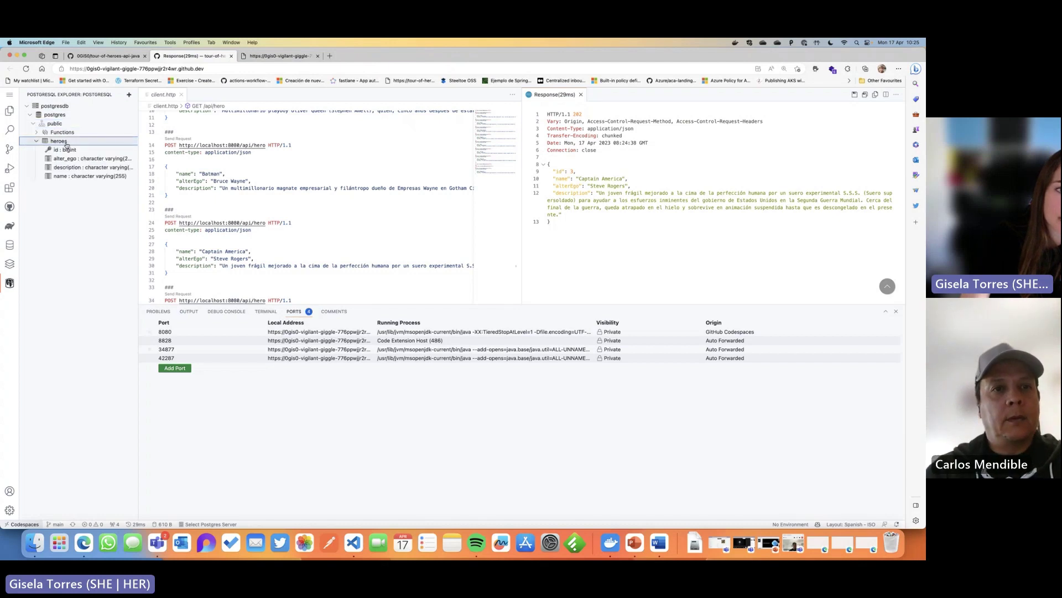
pyautogui.rightClick(67, 142)
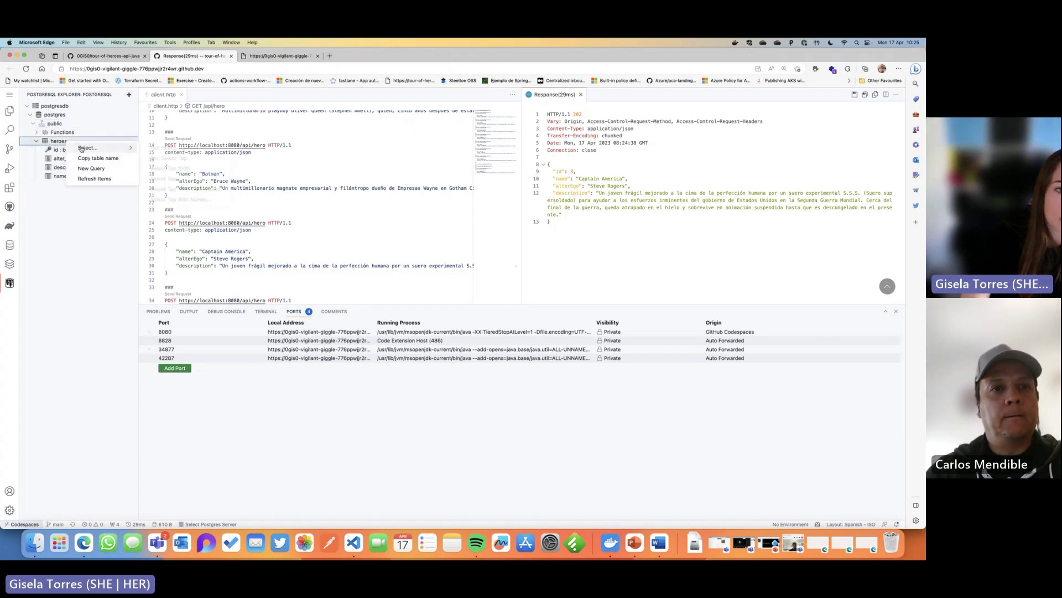
pyautogui.moveTo(87, 148)
pyautogui.click(155, 148)
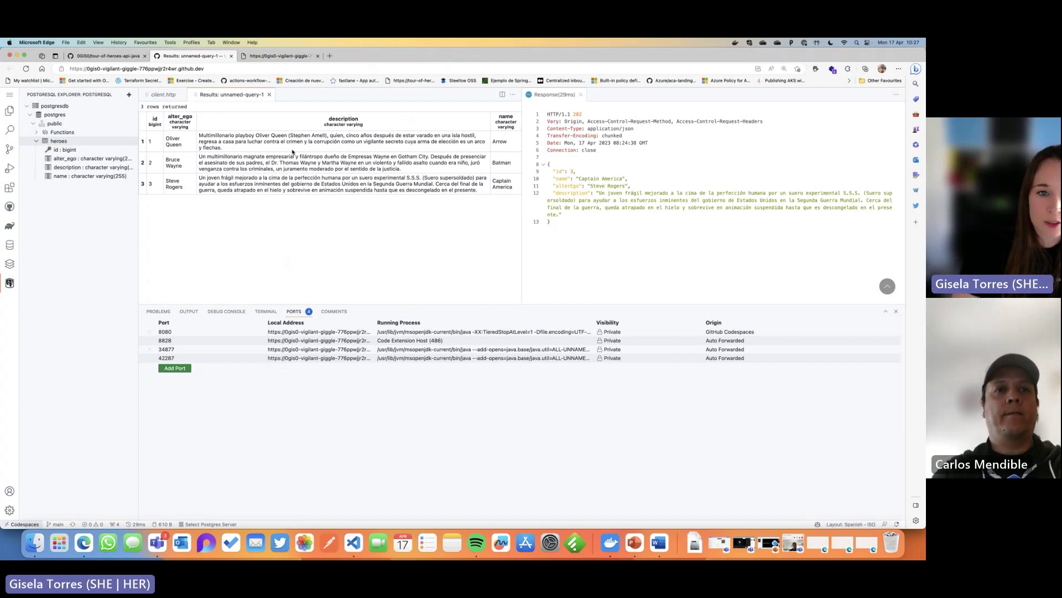
pyautogui.moveTo(299, 304); pyautogui.dragTo(299, 385)
pyautogui.click(22, 524)
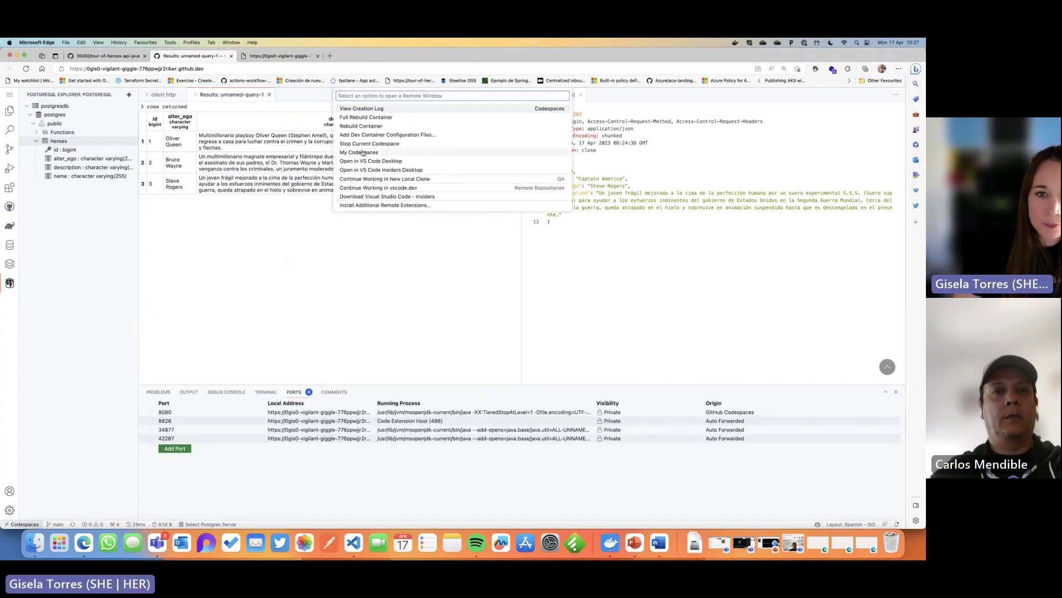
# Check the vigilant giggle codespace's 8-core machine in the Your codespaces list.
pyautogui.press('Escape')
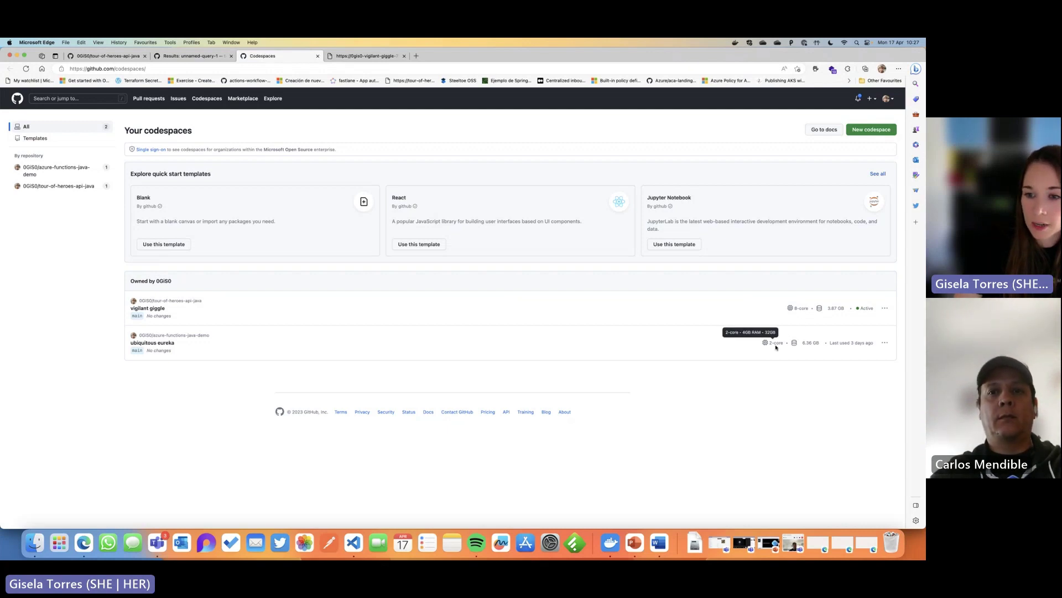
pyautogui.moveTo(793, 311)
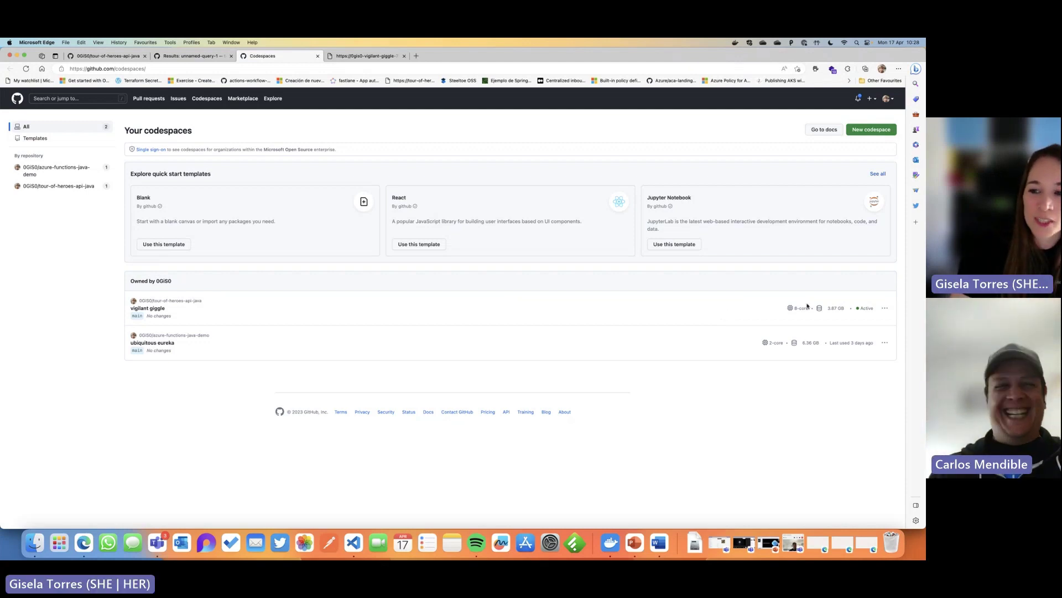
# Open .devcontainer/devcontainer.json at hostRequirements: 8 cpus, 8gb memory, 32gb storage.
pyautogui.click(191, 56)
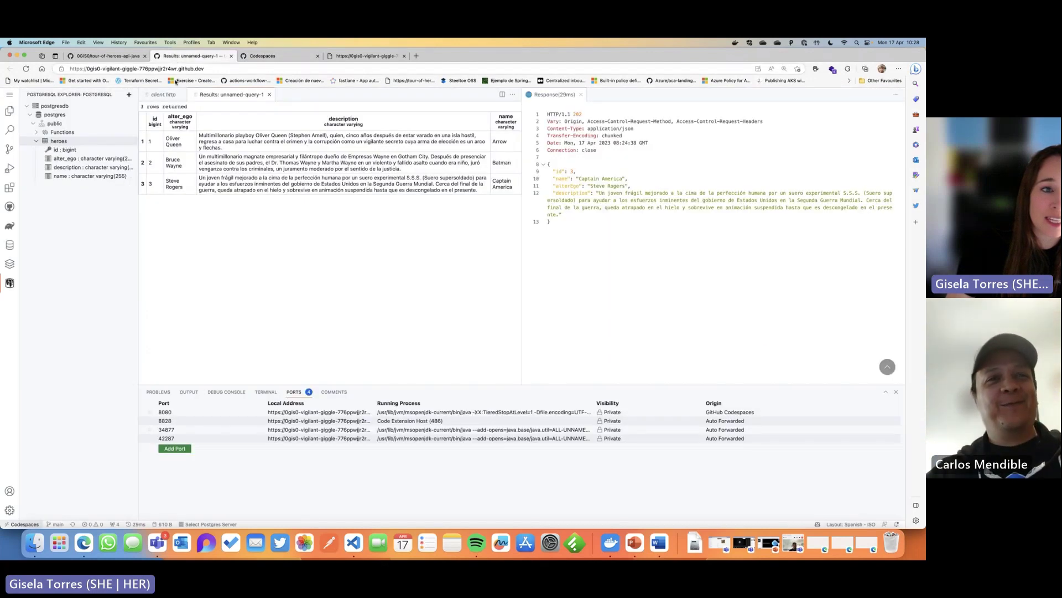
pyautogui.click(14, 115)
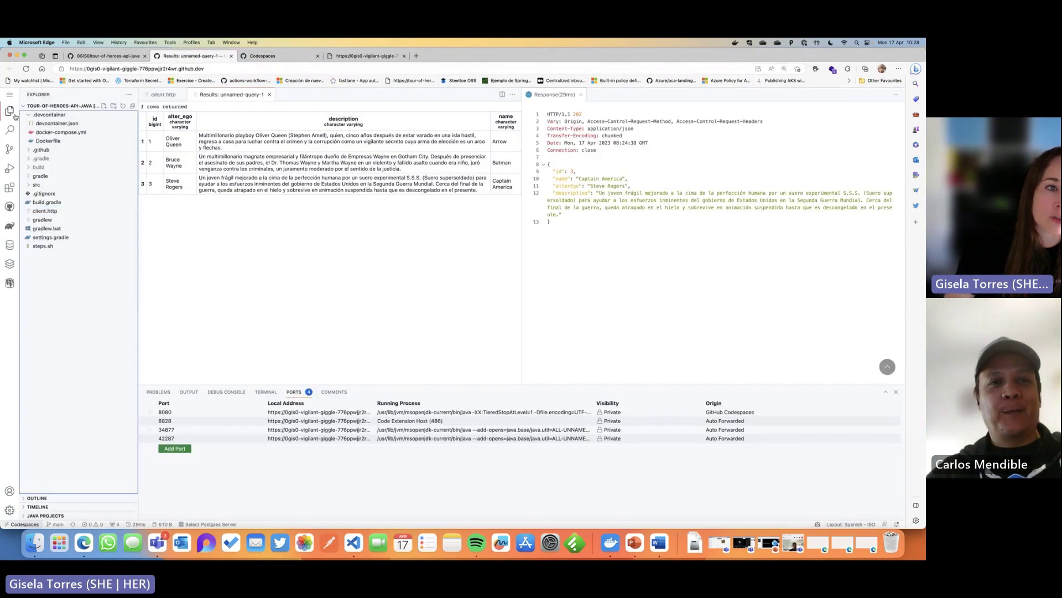
pyautogui.click(61, 124)
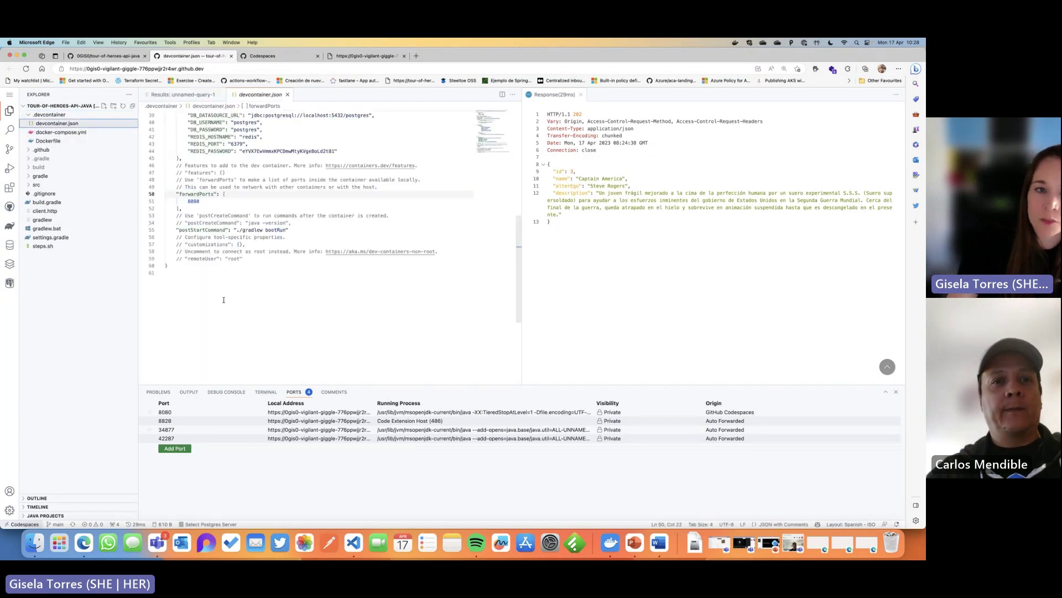
pyautogui.scroll(9, 219, 298)
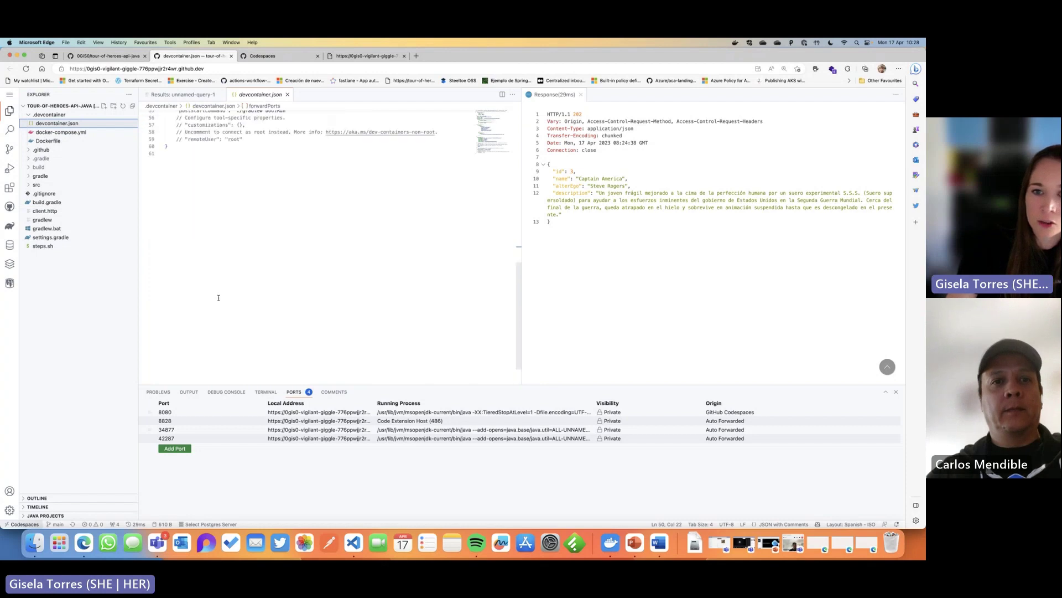
pyautogui.scroll(3, 218, 298)
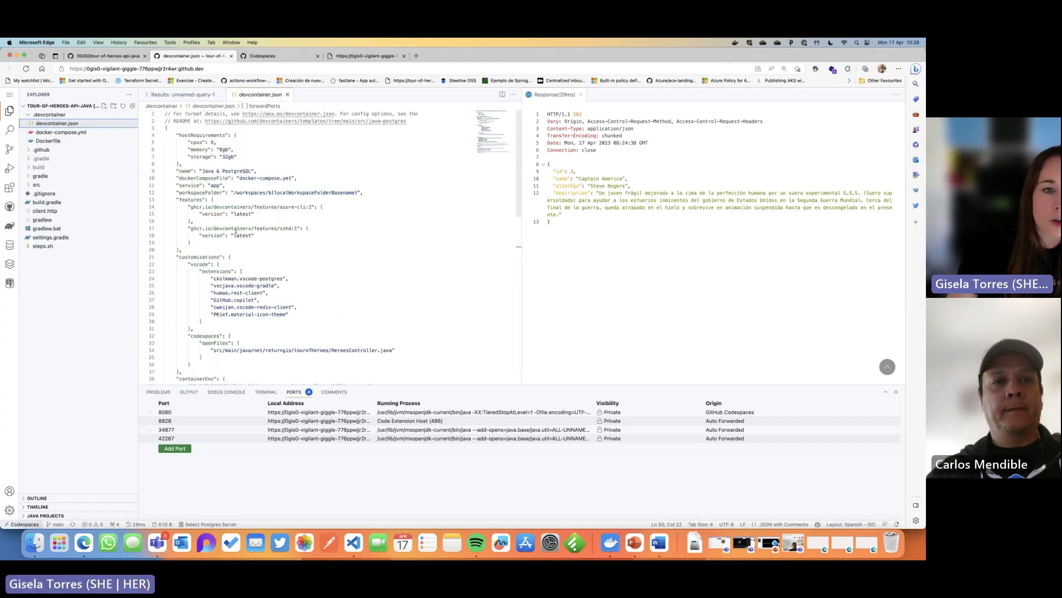
pyautogui.click(212, 135)
pyautogui.click(226, 142)
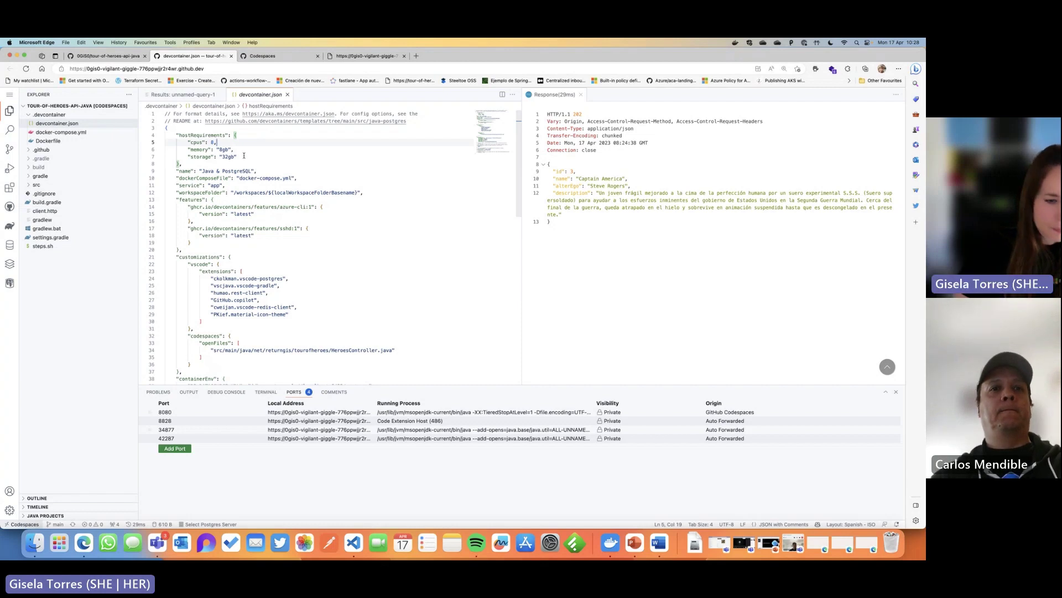
# Run Codespaces: Details to show 8 cores, 16 GB RAM and 64 GB storage.
pyautogui.press('super+shift+p')
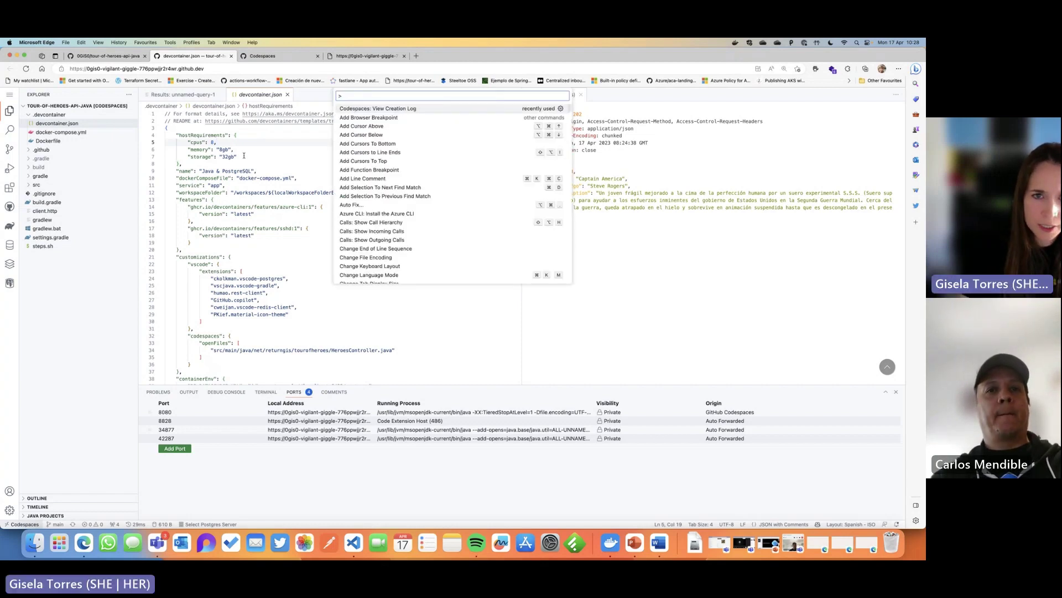
pyautogui.write('Code')
pyautogui.press('Down')
pyautogui.press('Down')
pyautogui.press('Down')
pyautogui.press('Down')
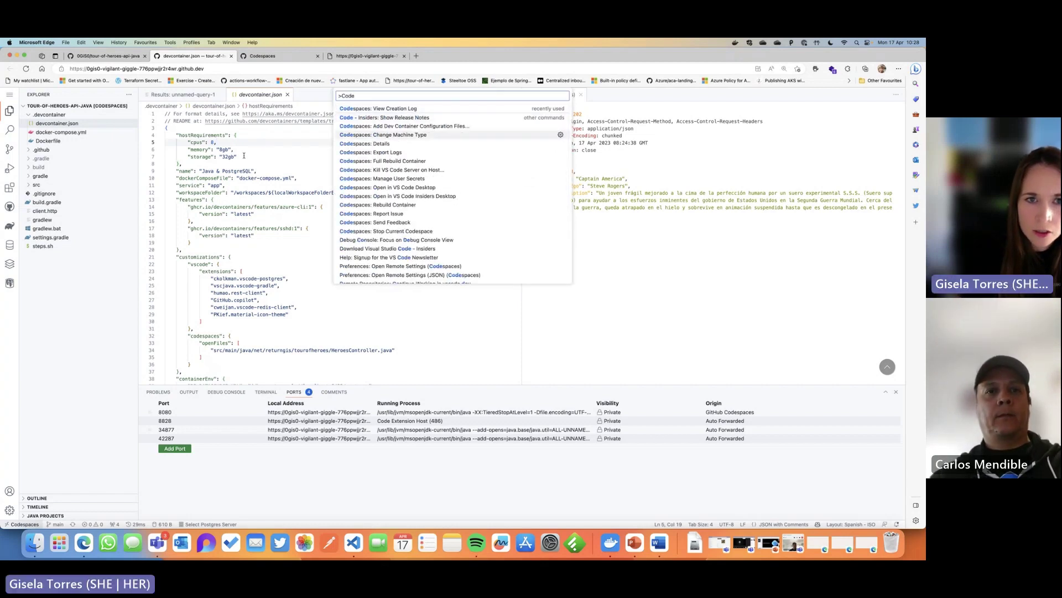
pyautogui.press('Return')
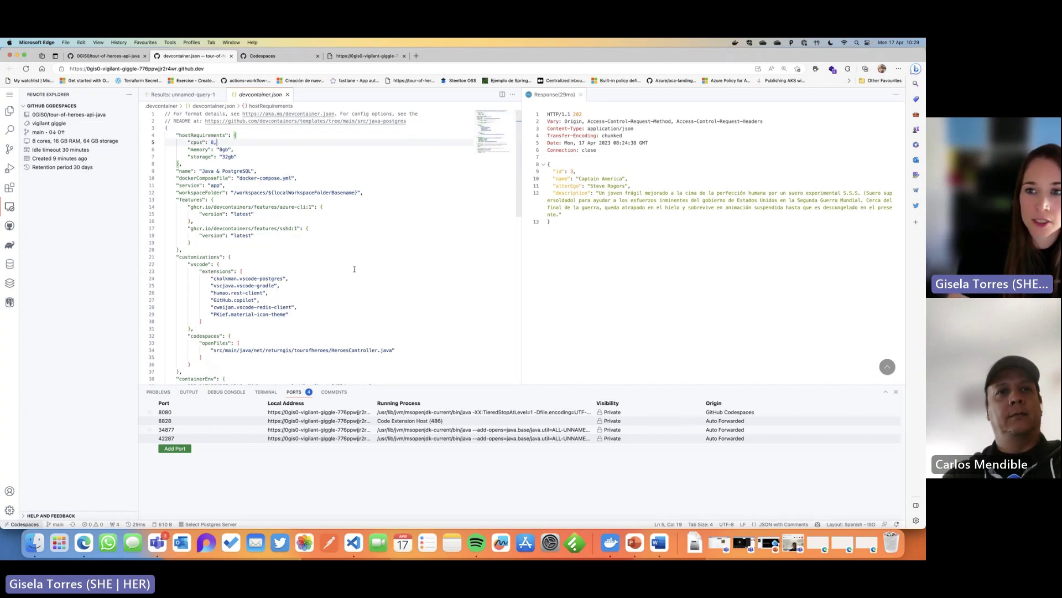
# Install the codespace as a standalone app, maximise its window, and keep it in the Dock.
pyautogui.click(757, 70)
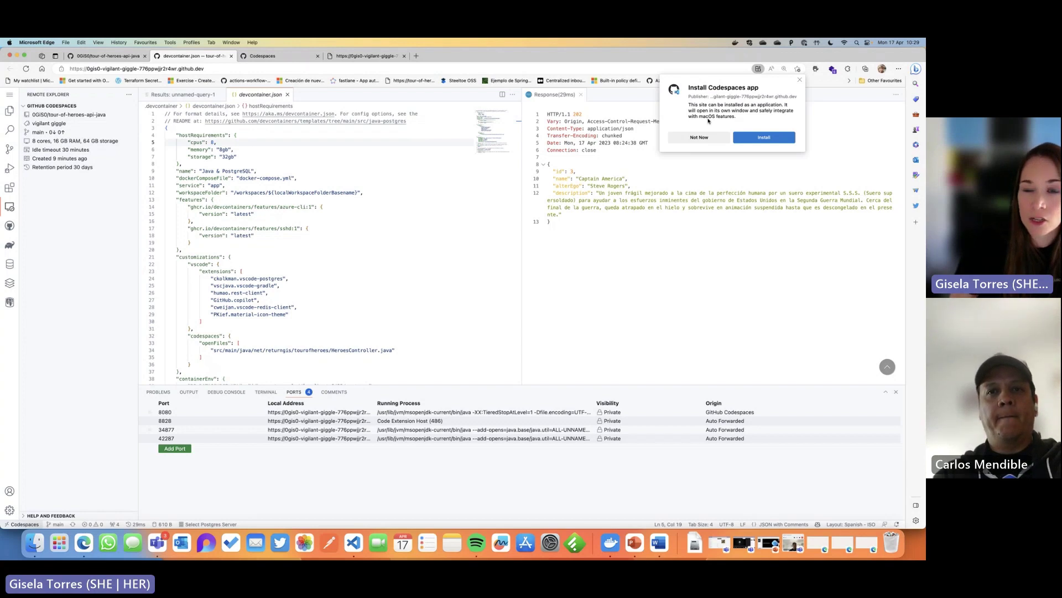
pyautogui.click(751, 141)
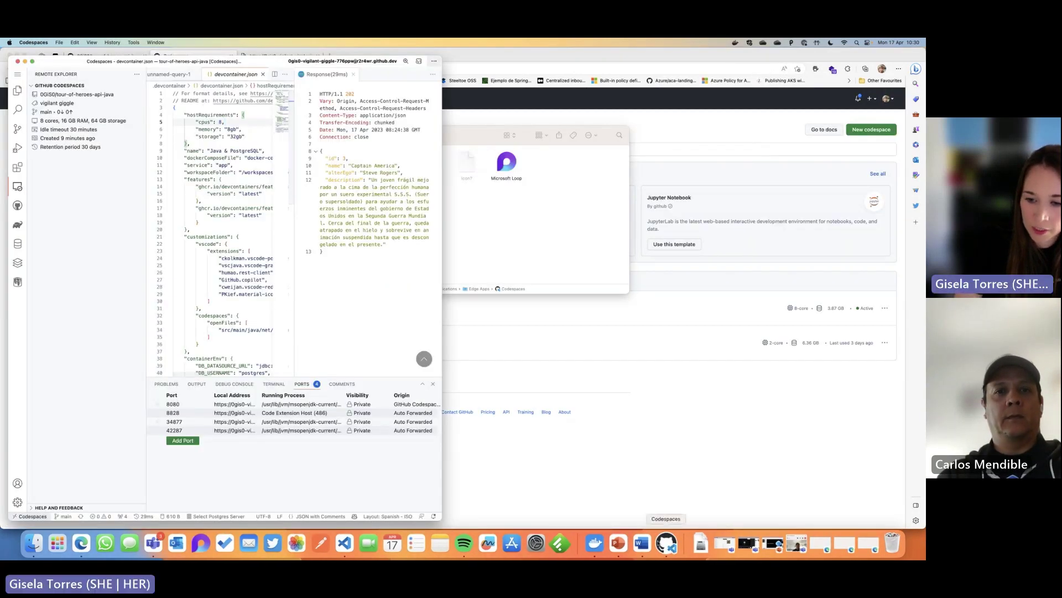
pyautogui.doubleClick(276, 62)
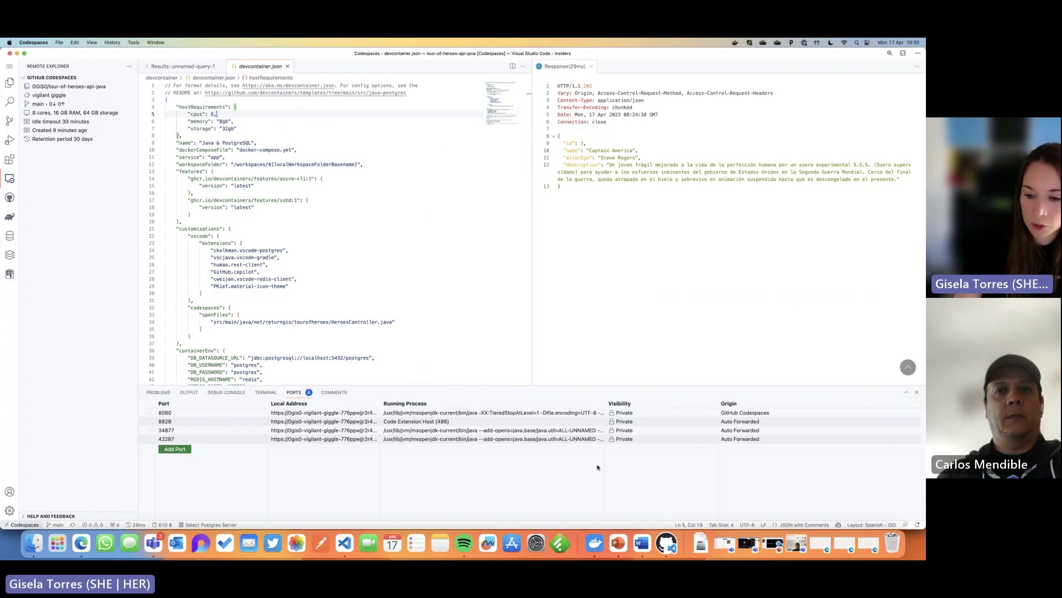
pyautogui.rightClick(667, 543)
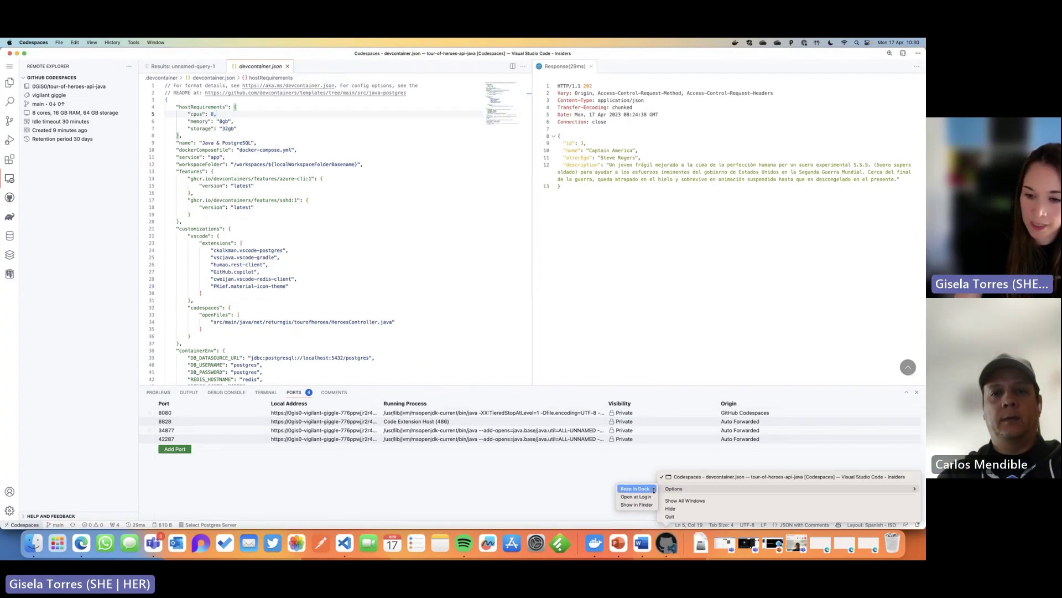
pyautogui.click(635, 489)
# Reposition the Codespaces app in the Dock, close its window, and close the Finder Edge Apps window.
pyautogui.moveTo(668, 552); pyautogui.dragTo(390, 545)
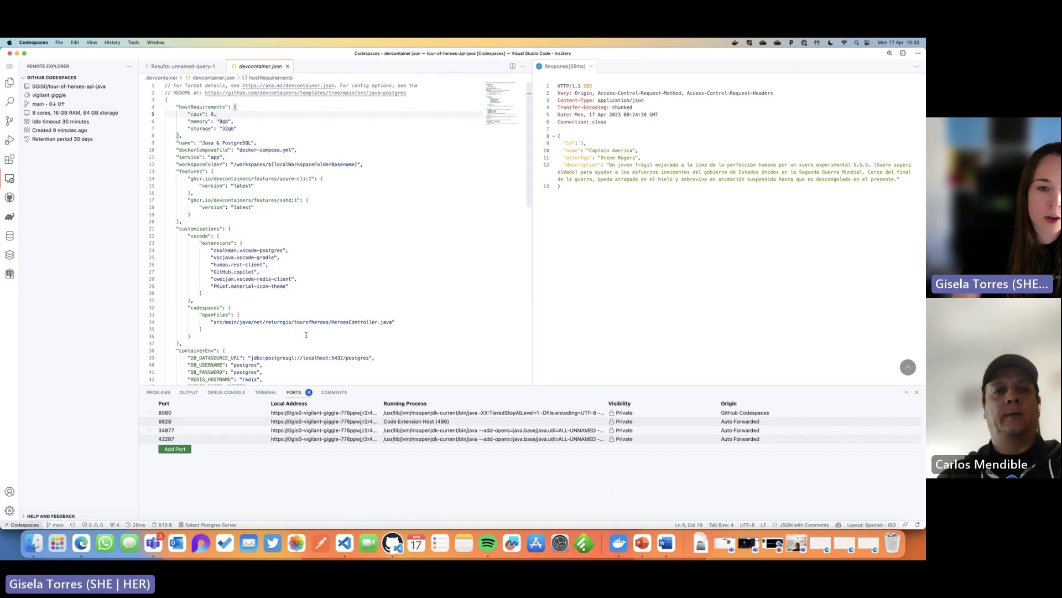
pyautogui.click(10, 54)
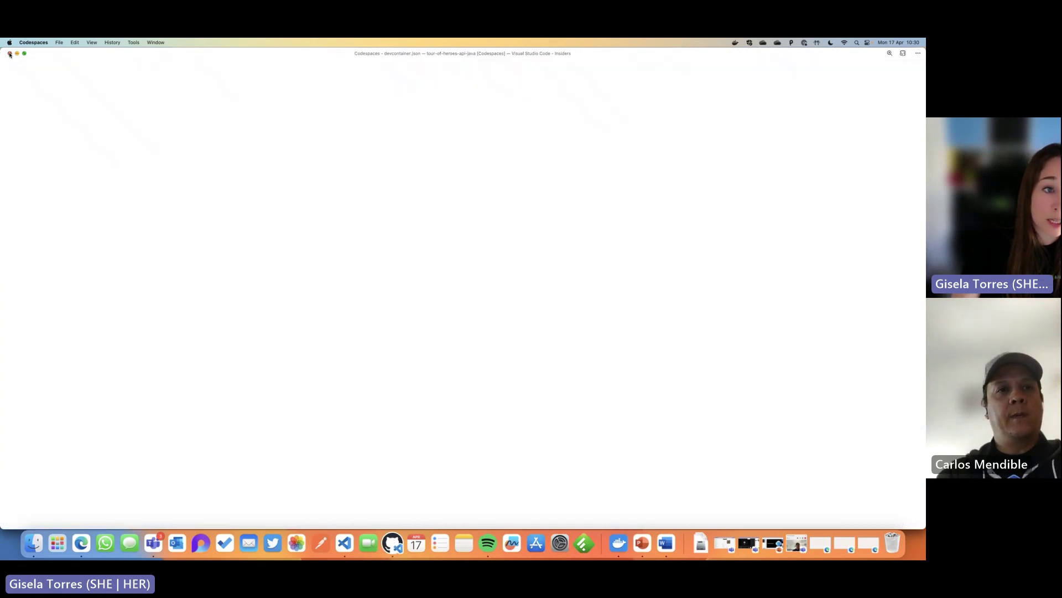
pyautogui.click(391, 554)
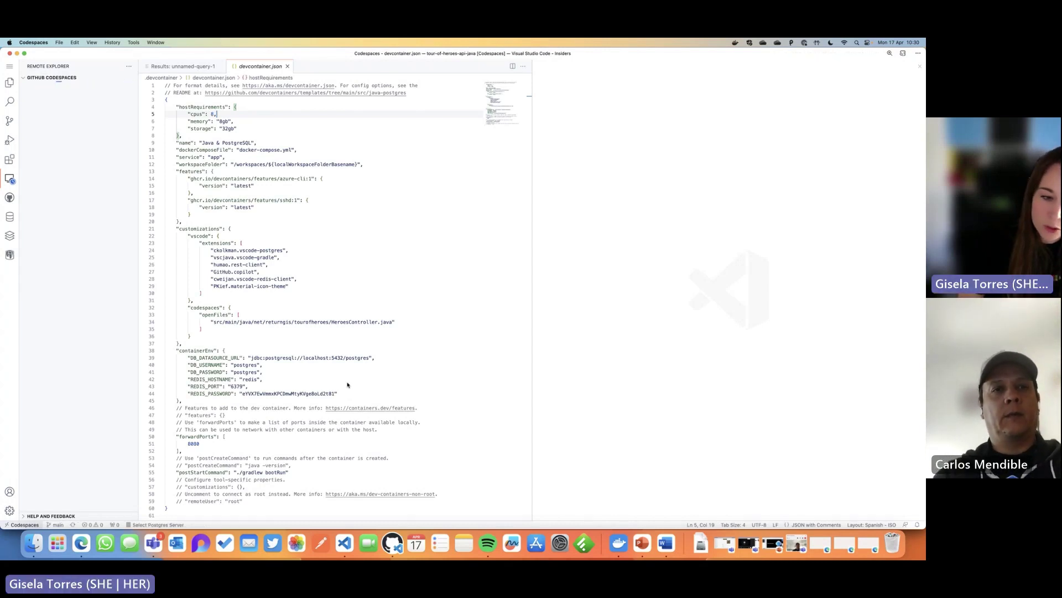
pyautogui.click(9, 54)
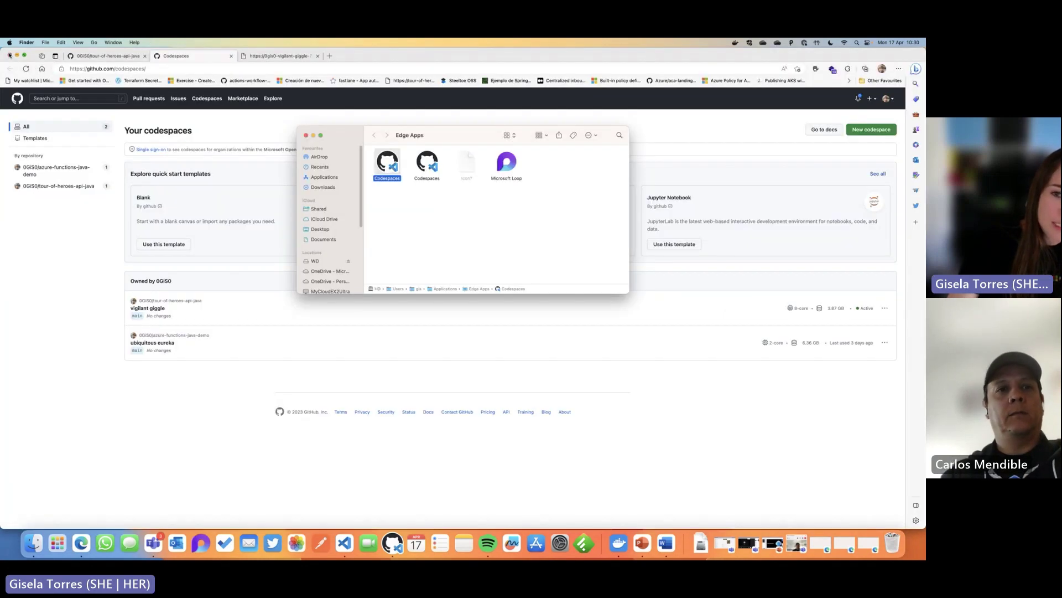
pyautogui.click(306, 136)
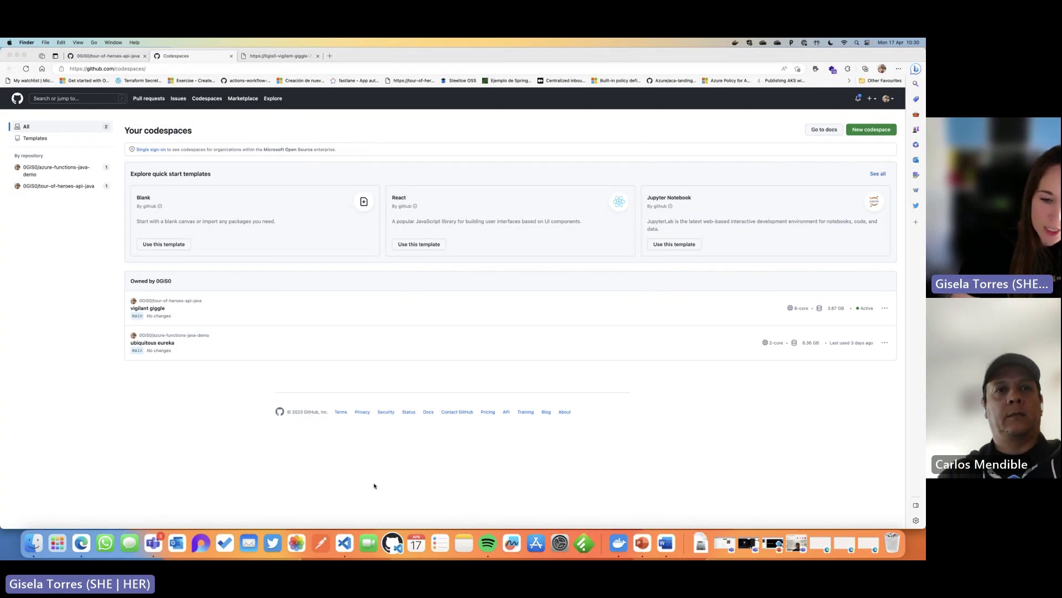
# Stop the debug session and close the local project folder.
pyautogui.click(345, 535)
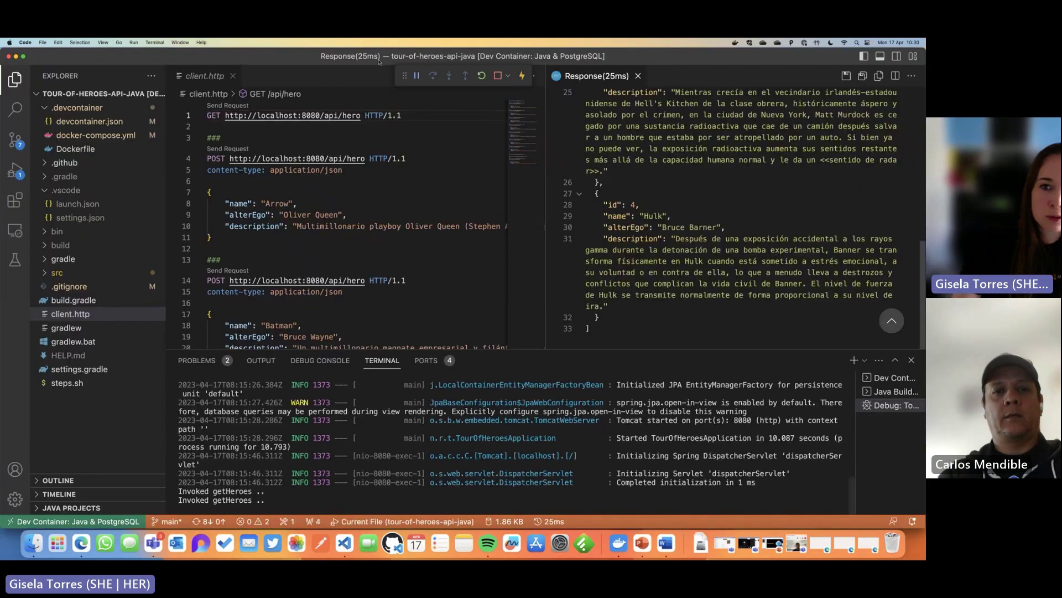
pyautogui.click(498, 75)
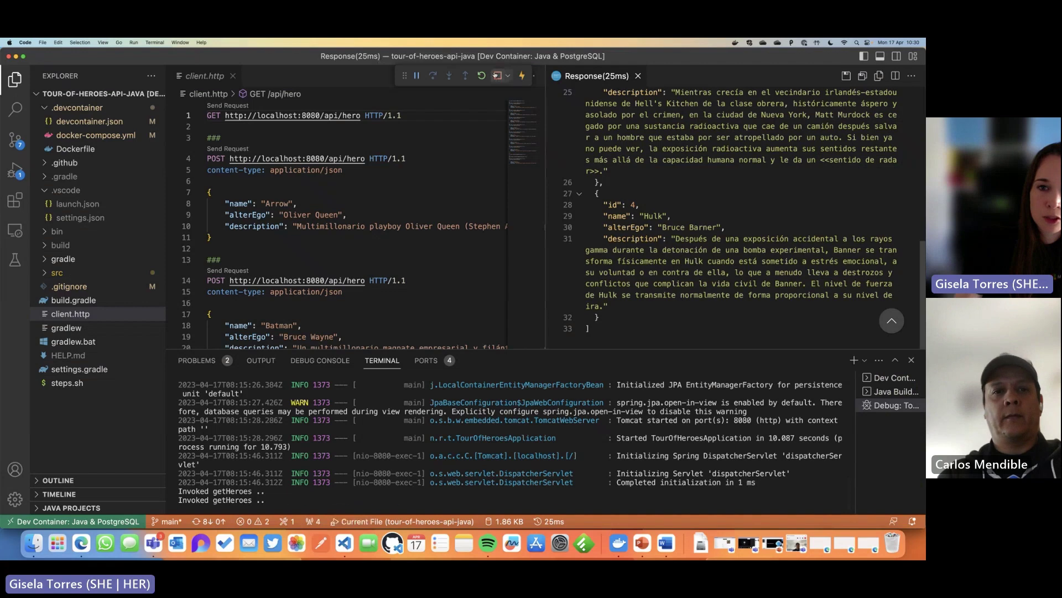
pyautogui.click(42, 43)
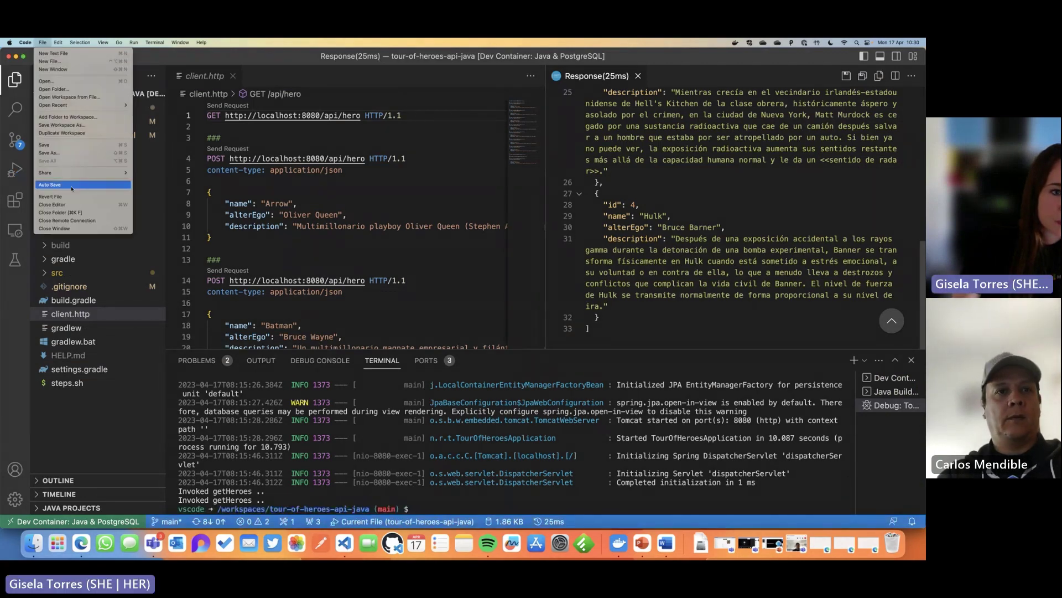
pyautogui.click(71, 214)
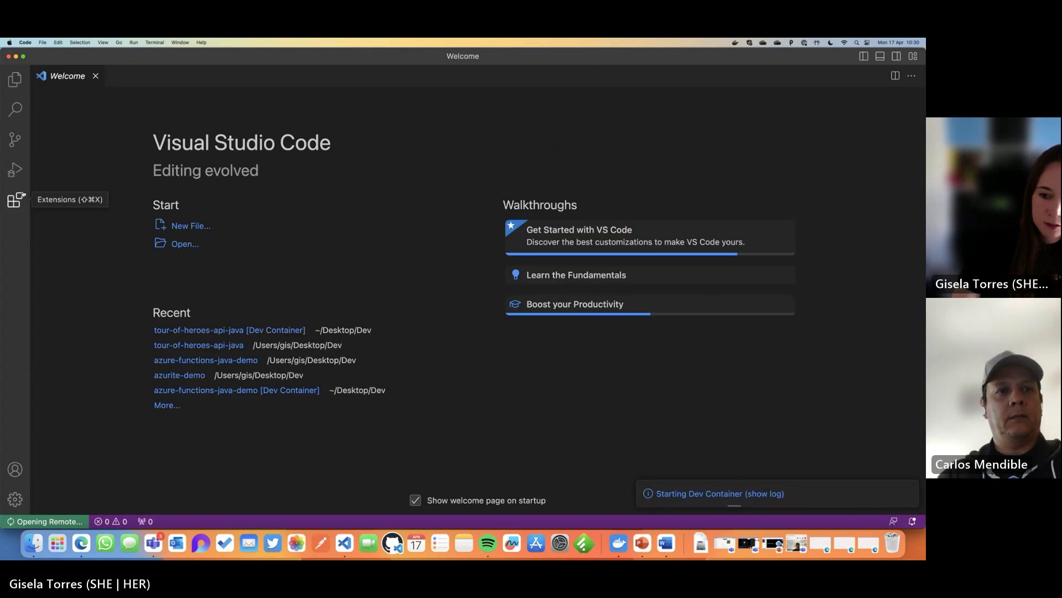
# Find the 'github codespaces' extension and view its details, then show Remote Explorer.
pyautogui.click(15, 200)
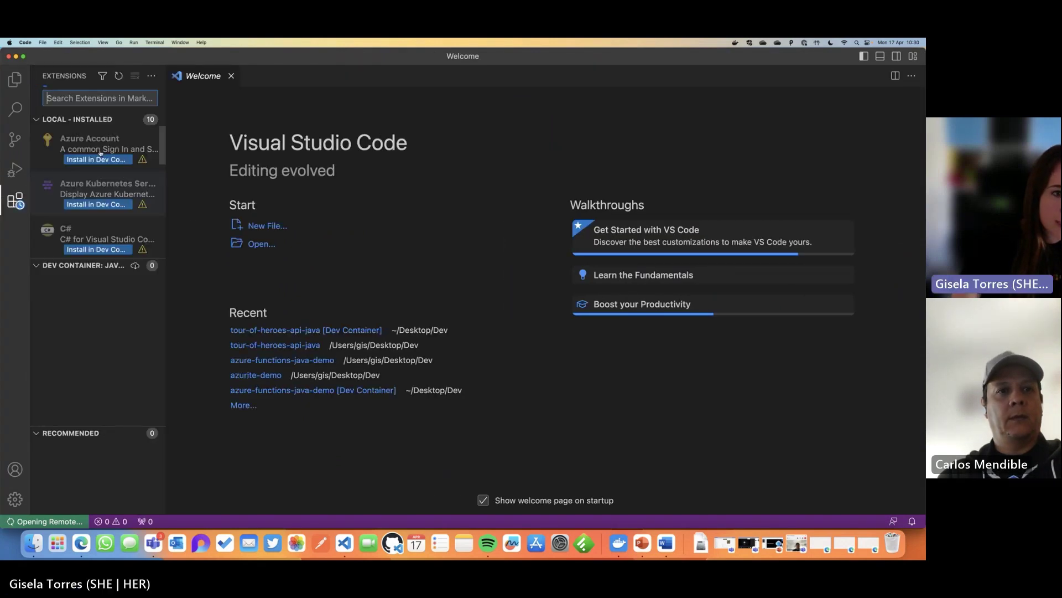
pyautogui.write('git')
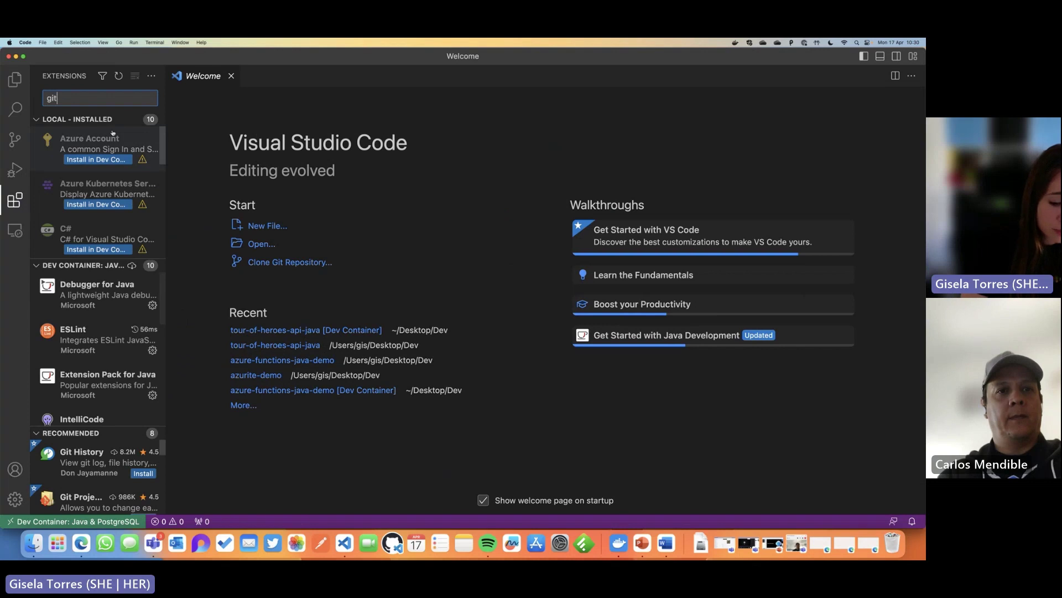
pyautogui.write('hub codespaces')
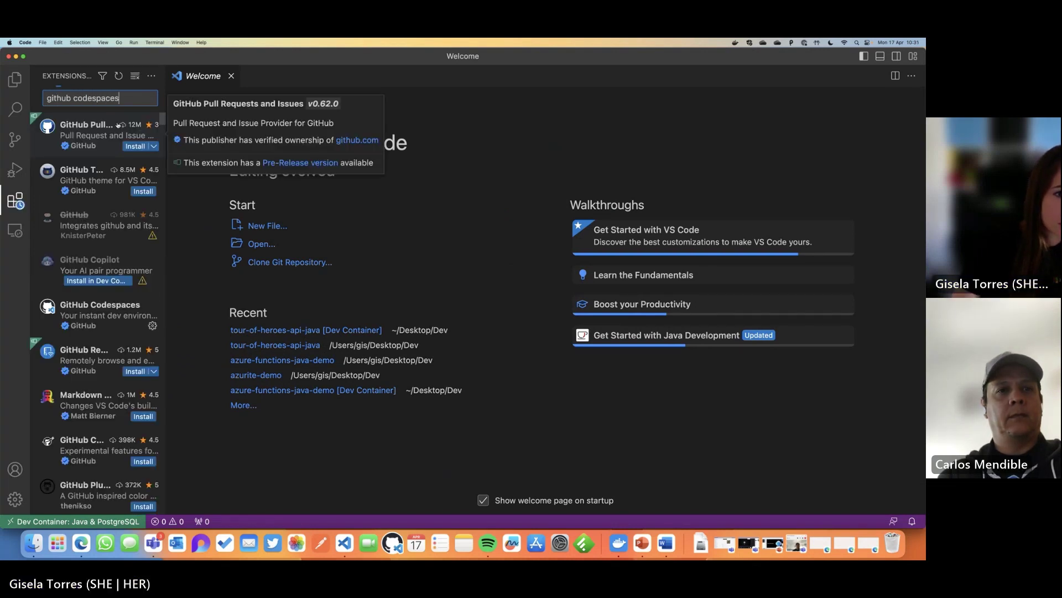
pyautogui.click(141, 146)
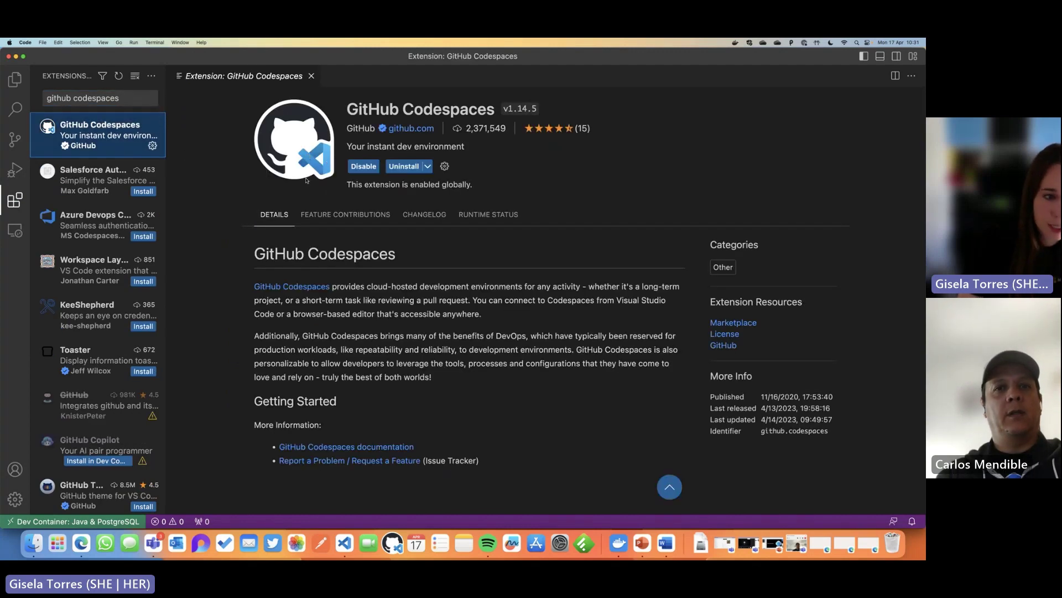
pyautogui.click(16, 231)
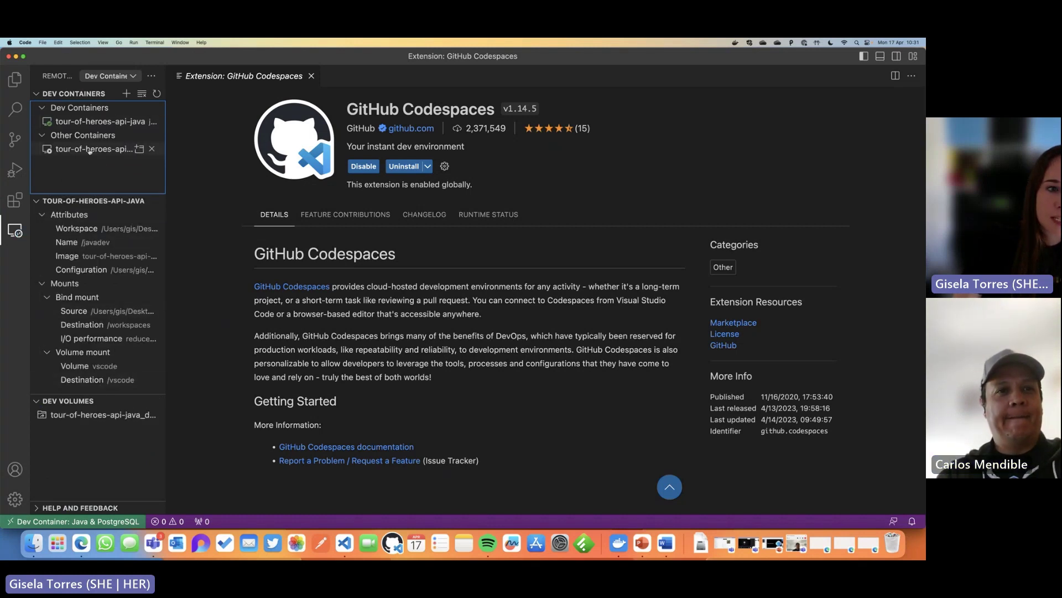
# Run 'Codespaces: Open Codespace in New Window' and approve the GitHub sign-in.
pyautogui.press('super+p')
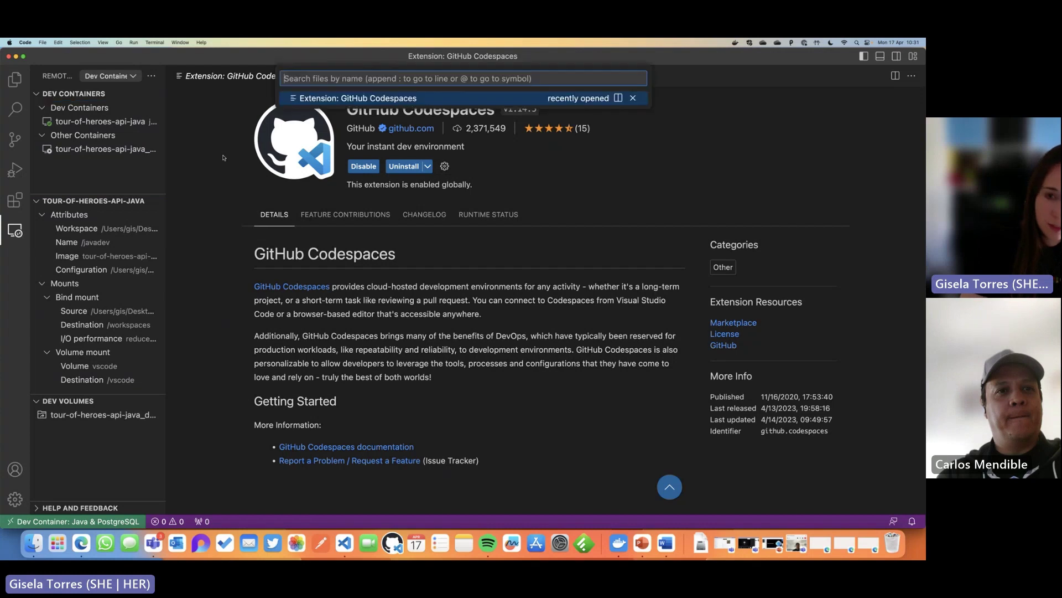
pyautogui.write('>Codes')
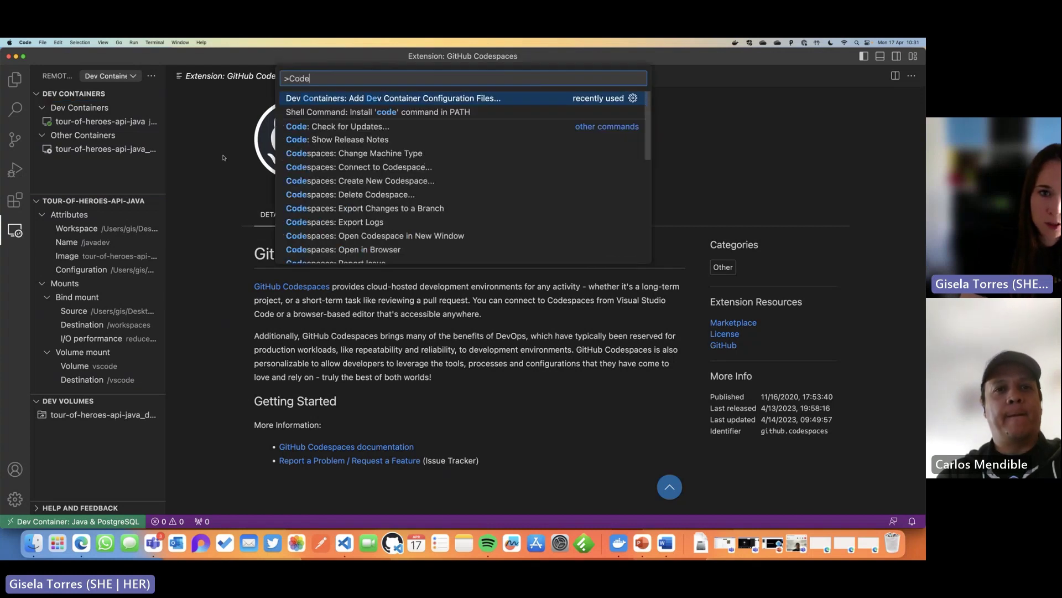
pyautogui.press('Down')
pyautogui.press('Down')
pyautogui.press('Down')
pyautogui.press('Down')
pyautogui.press('Down')
pyautogui.press('Down')
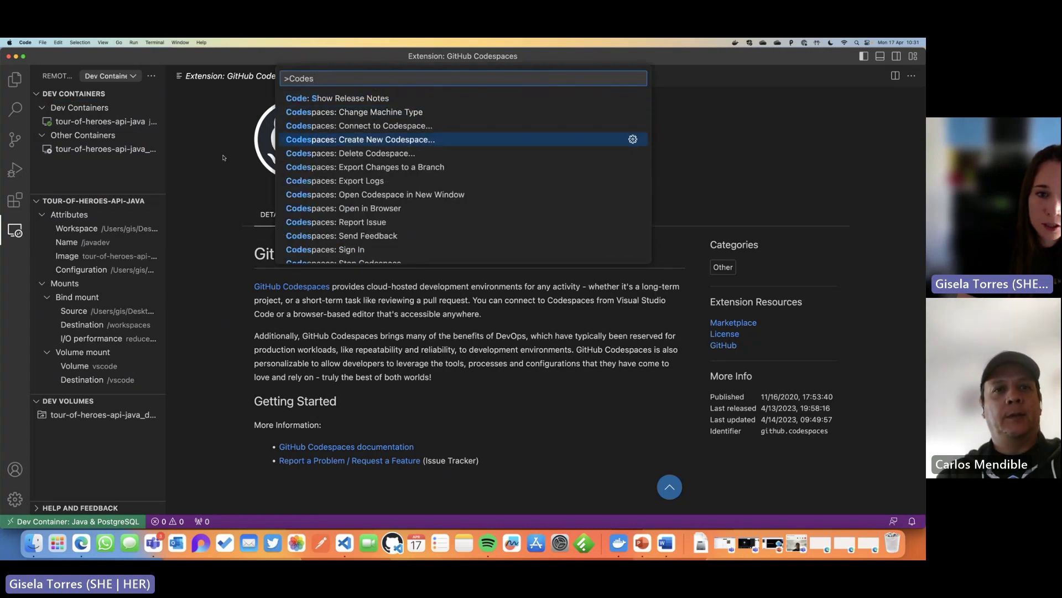
pyautogui.press('Down')
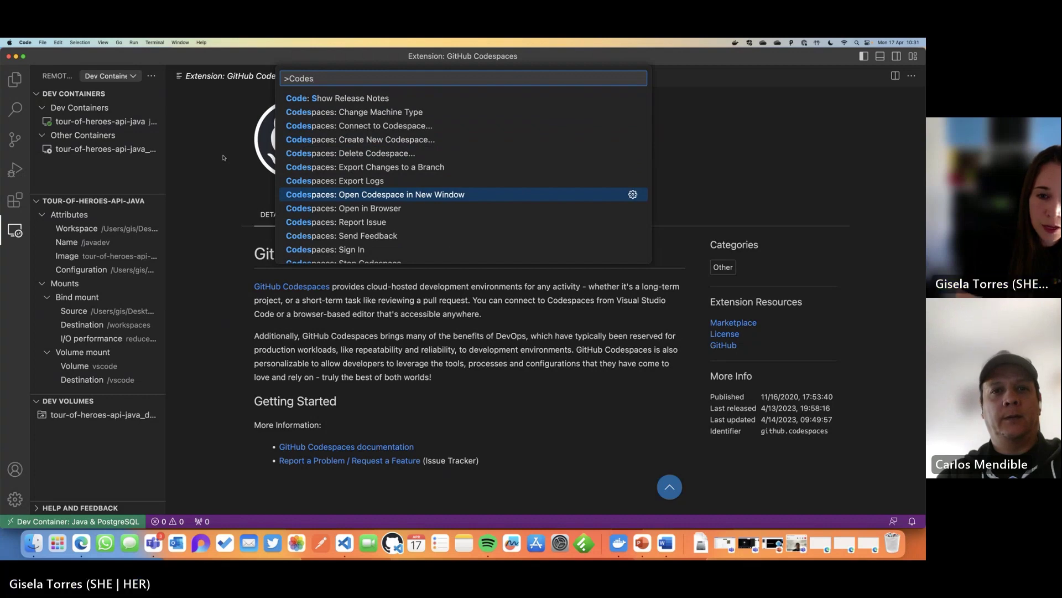
pyautogui.press('Return')
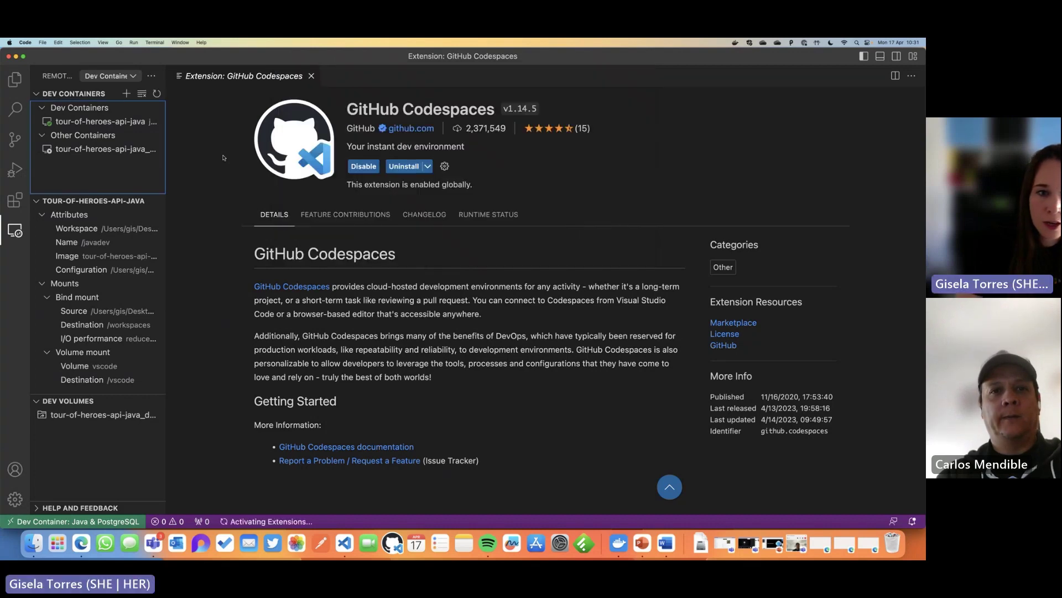
pyautogui.press('Return')
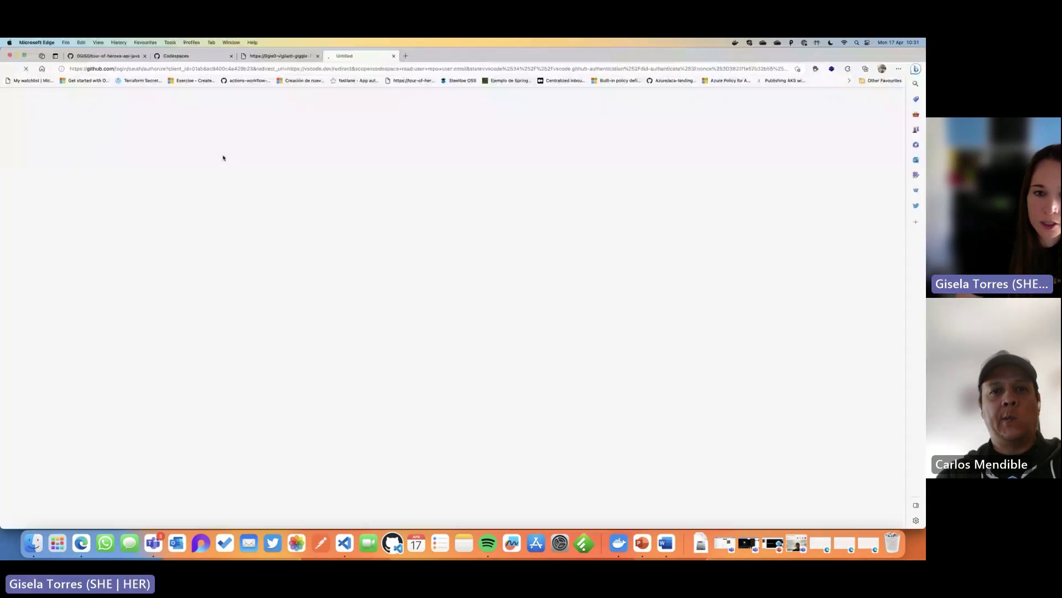
# Complete GitHub SSO authorization, decline the VS Code link, and return to the tour-of-heroes-api-java repository.
pyautogui.click(489, 215)
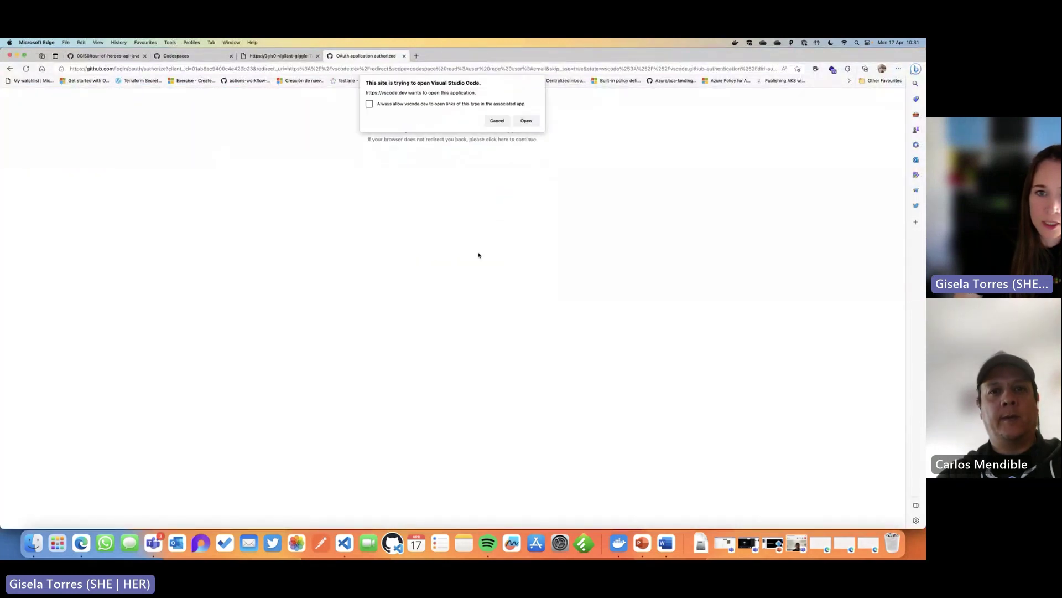
pyautogui.click(523, 121)
pyautogui.click(478, 323)
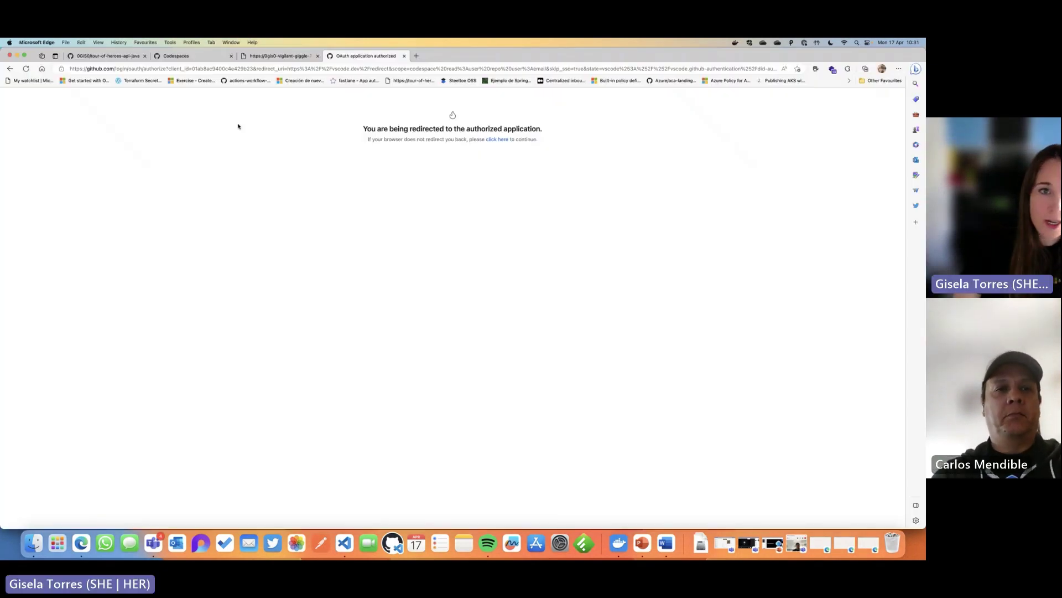
pyautogui.click(126, 58)
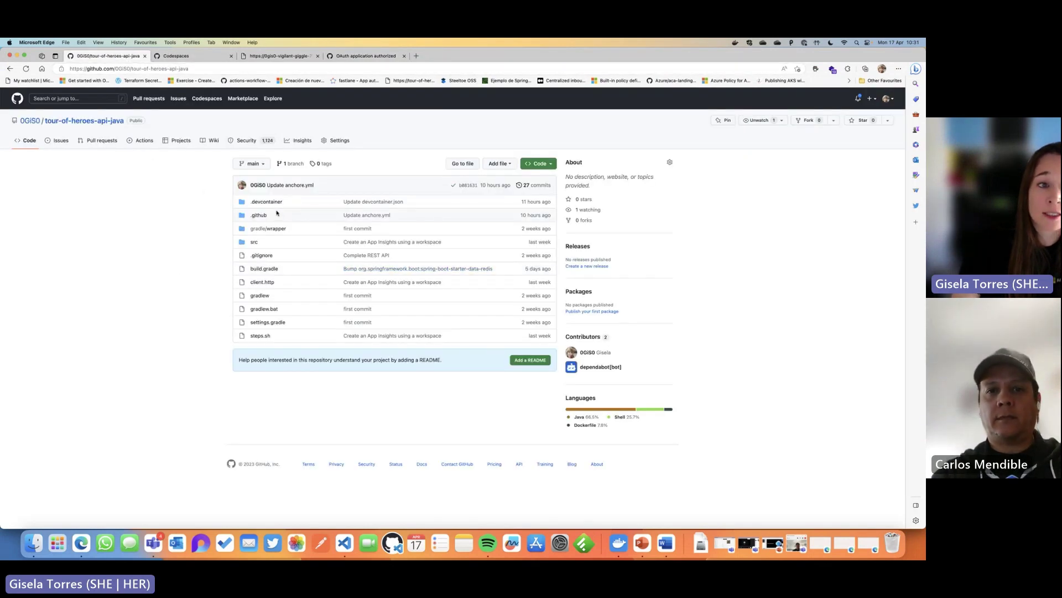
# Open the vigilant giggle codespace in Visual Studio Code from the repository's Code > Codespaces list.
pyautogui.click(550, 165)
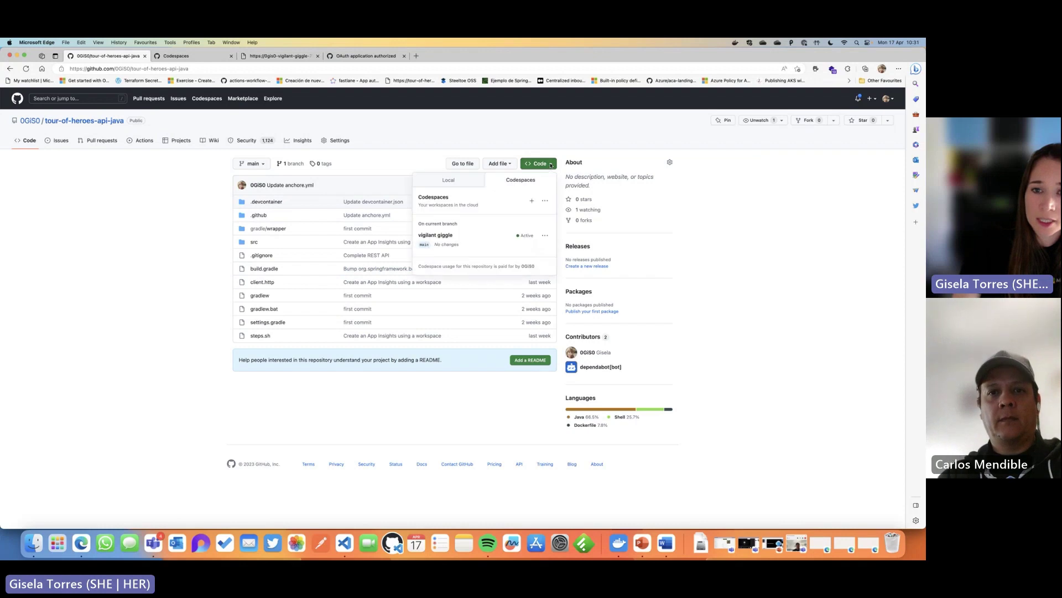
pyautogui.click(546, 203)
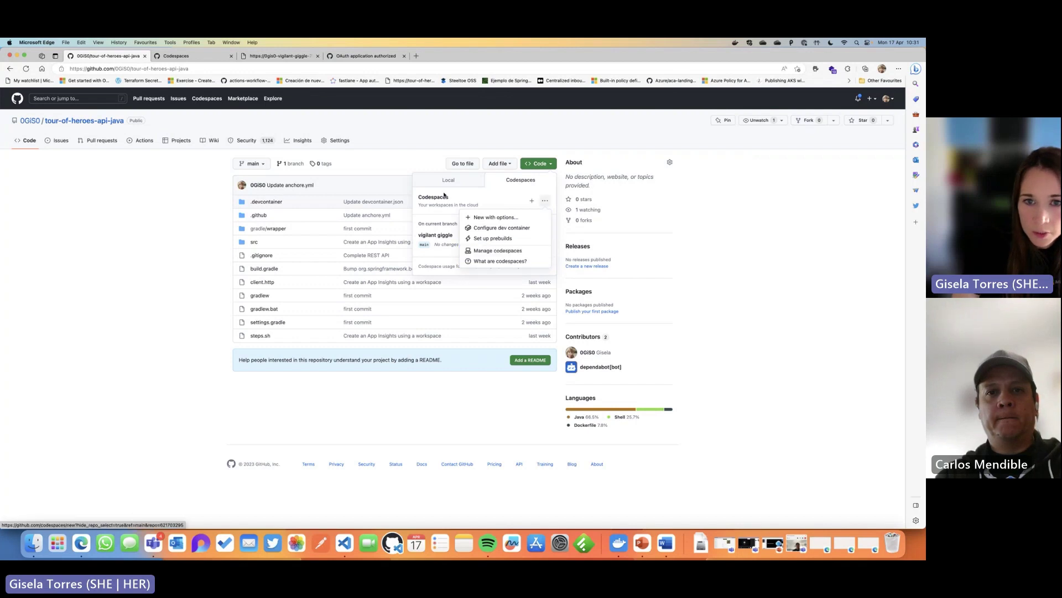
pyautogui.click(465, 181)
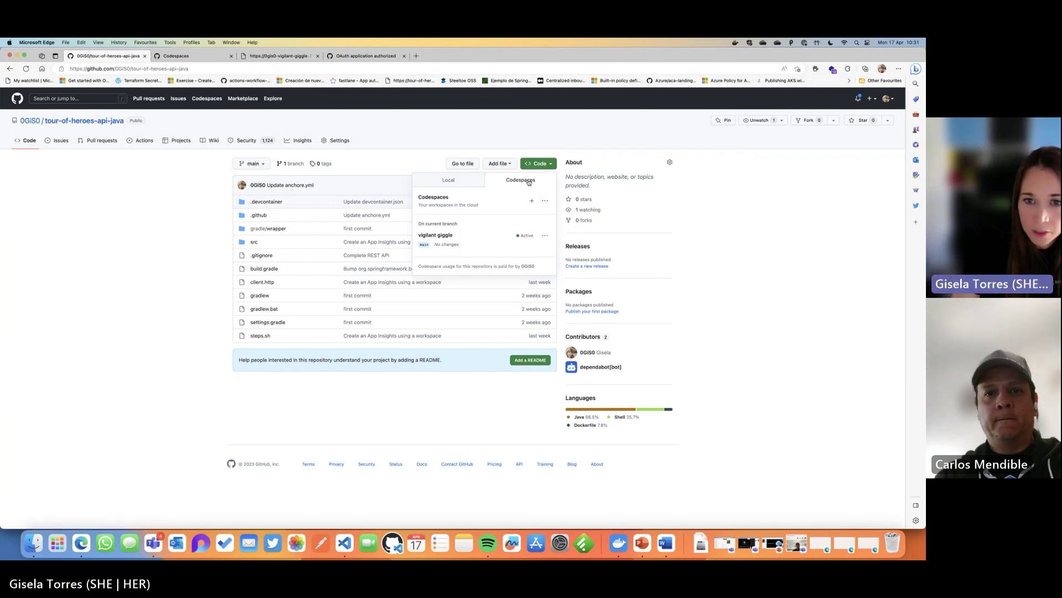
pyautogui.click(545, 237)
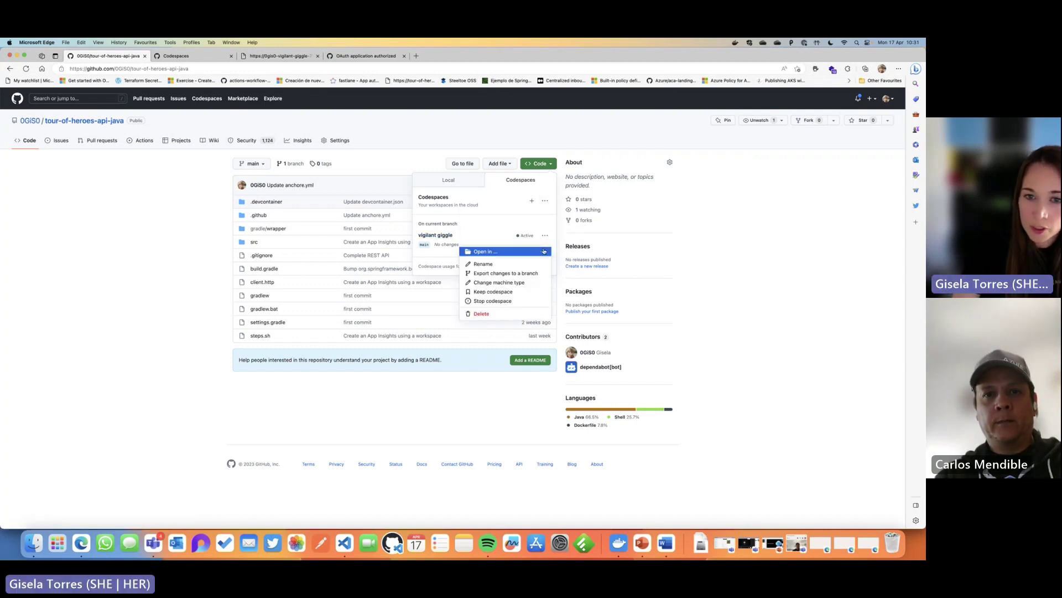
pyautogui.click(544, 252)
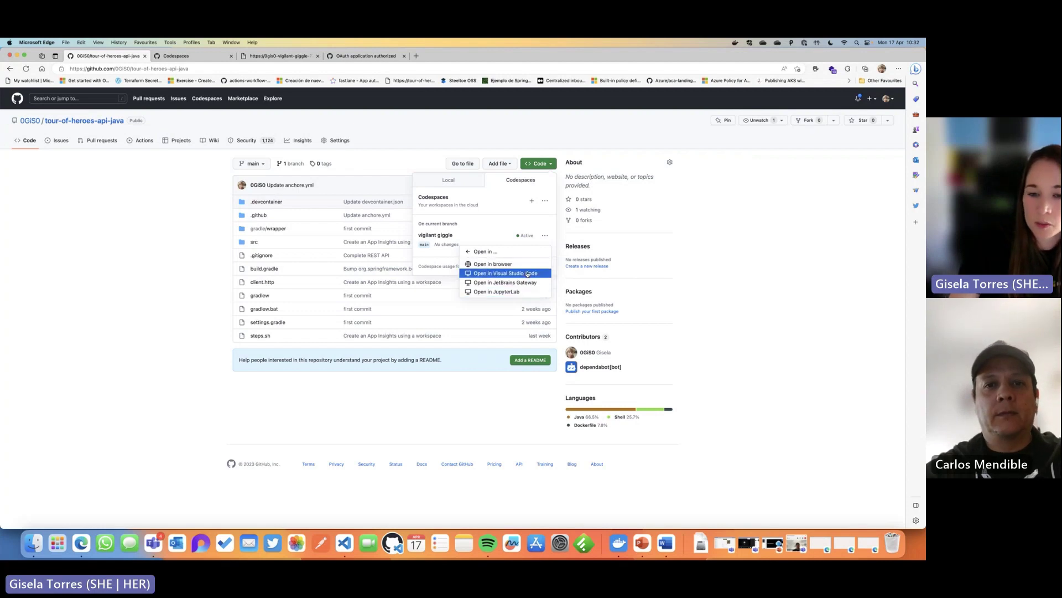
pyautogui.click(497, 274)
pyautogui.click(526, 120)
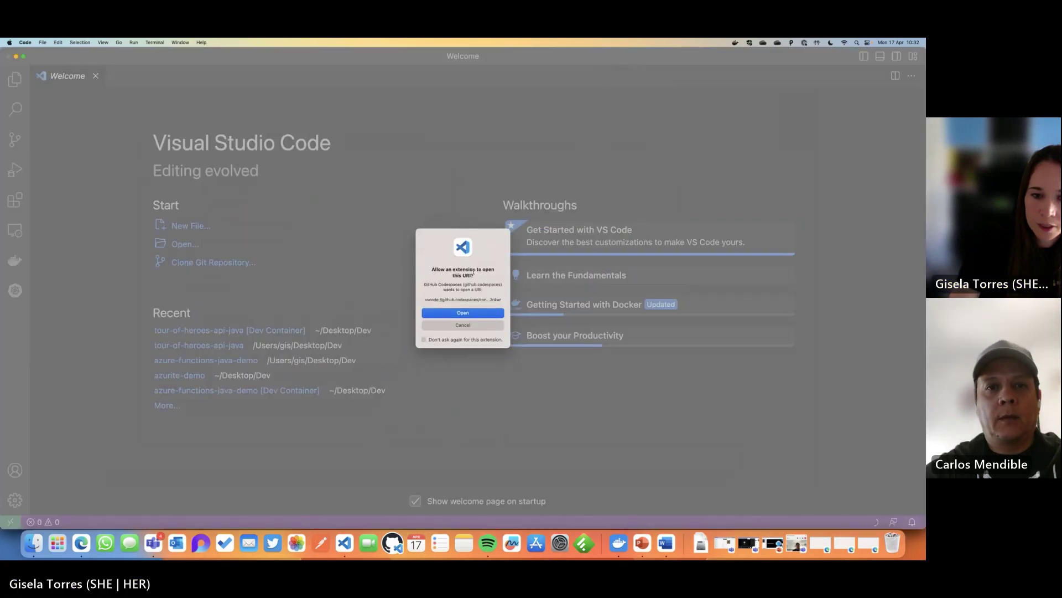
# Approve the codespace link and GitHub SSO sign-in so VS Code connects to tour-of-heroes-api-java.
pyautogui.click(467, 315)
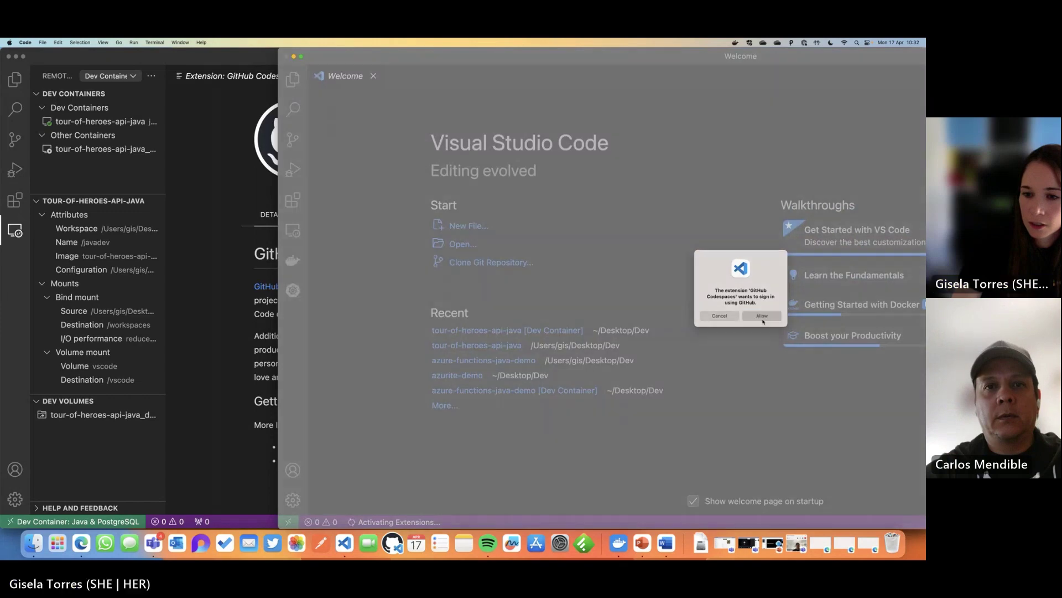
pyautogui.click(761, 316)
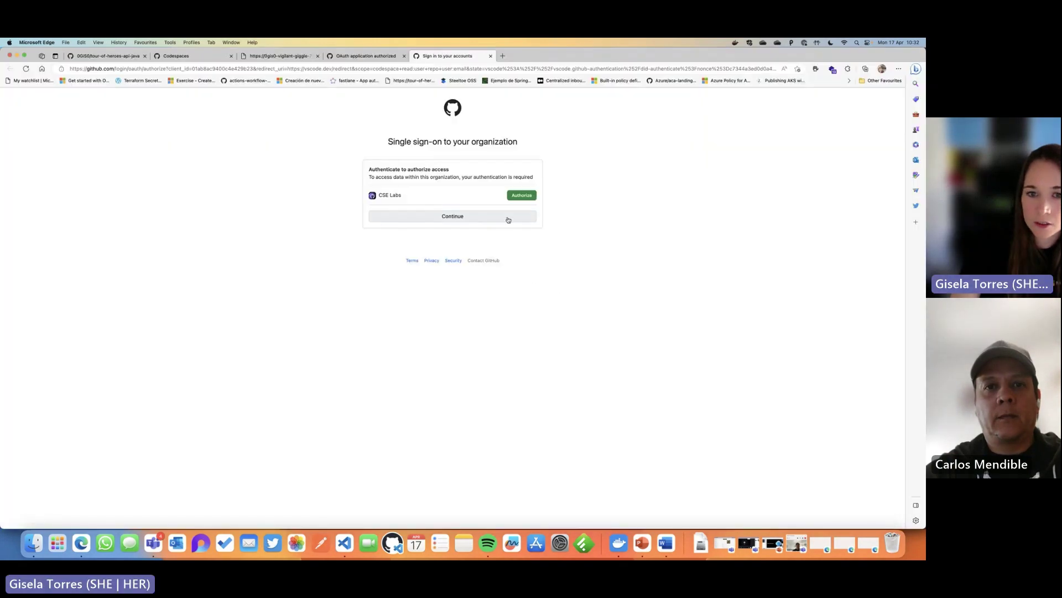
pyautogui.click(505, 216)
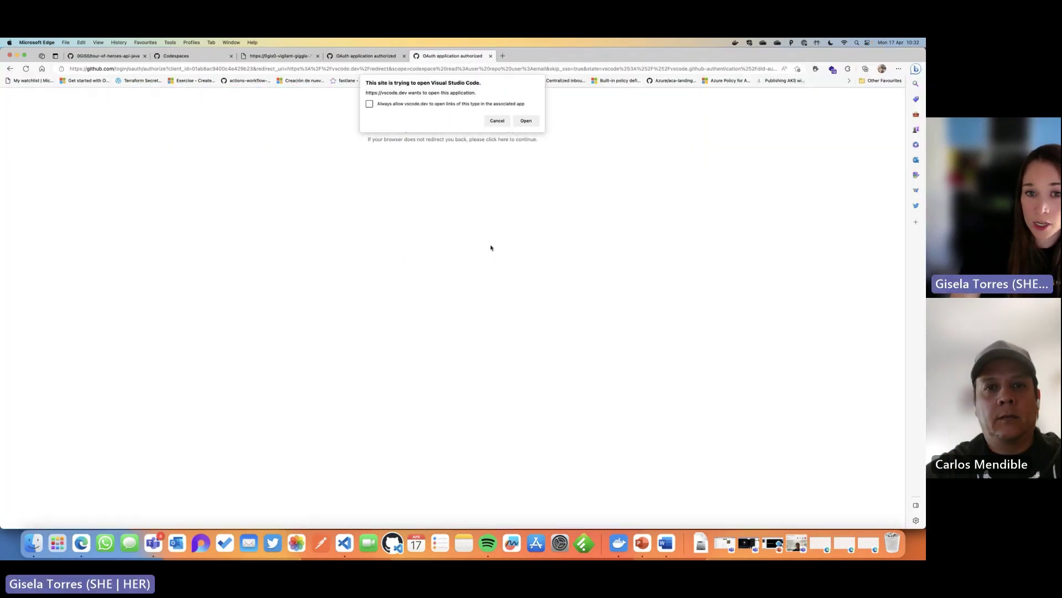
pyautogui.click(526, 120)
pyautogui.click(761, 313)
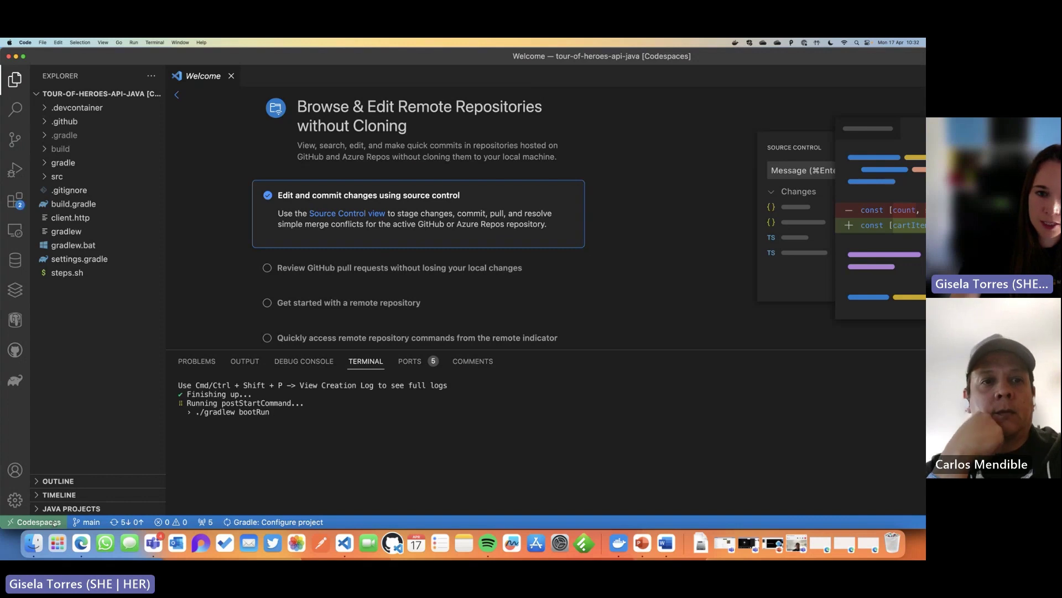
# Dismiss the codespace's Welcome tab and bring Microsoft Edge back to the front.
pyautogui.click(232, 76)
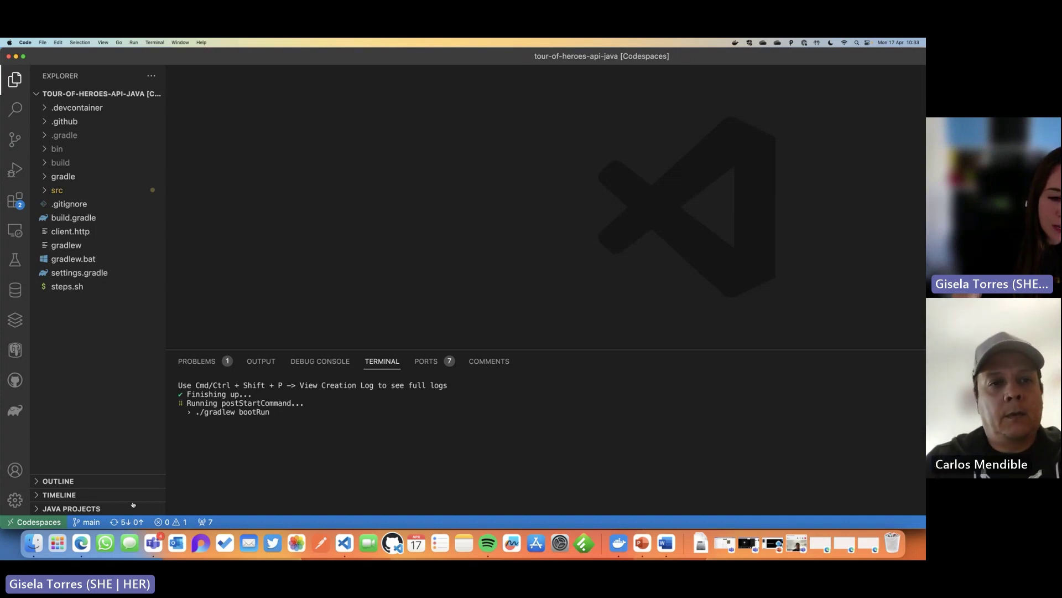
pyautogui.click(89, 546)
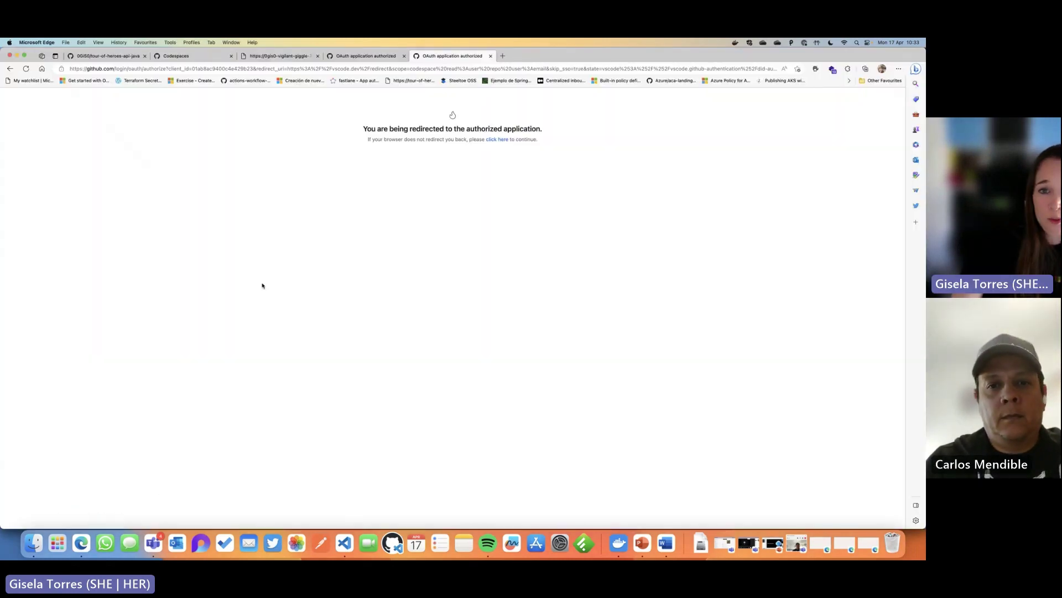
# Close the two authorization tabs and go to Settings > Billing and plans > Plans and usage.
pyautogui.click(491, 56)
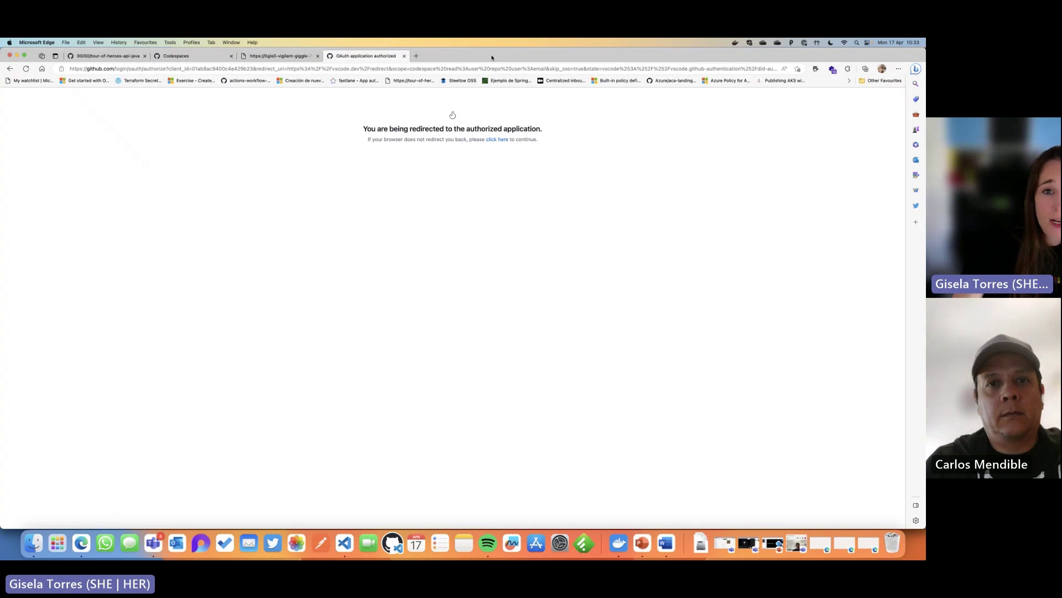
pyautogui.click(404, 55)
pyautogui.press('super+1')
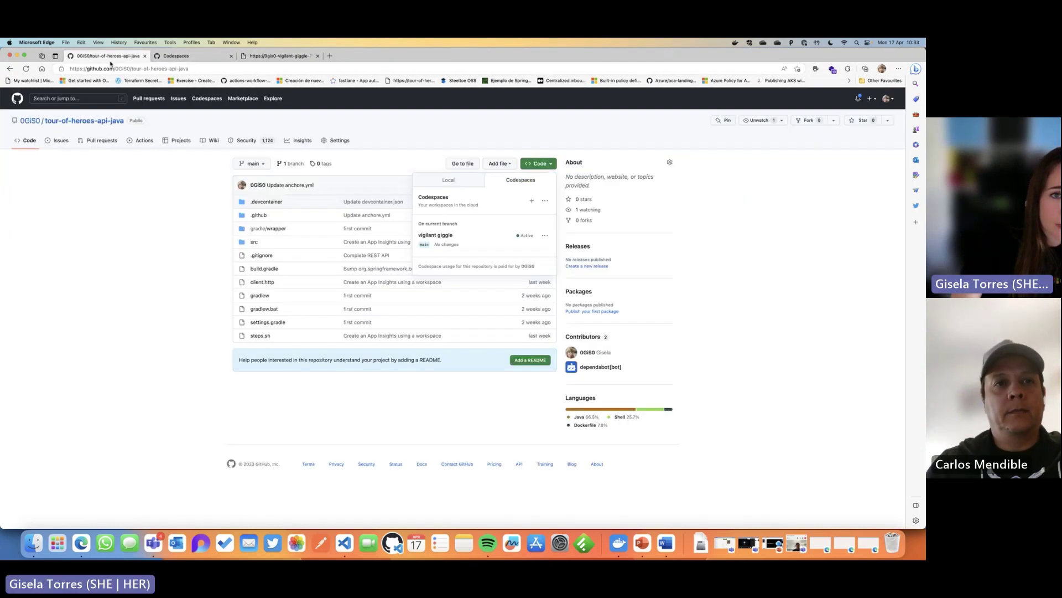
pyautogui.click(887, 98)
pyautogui.click(887, 99)
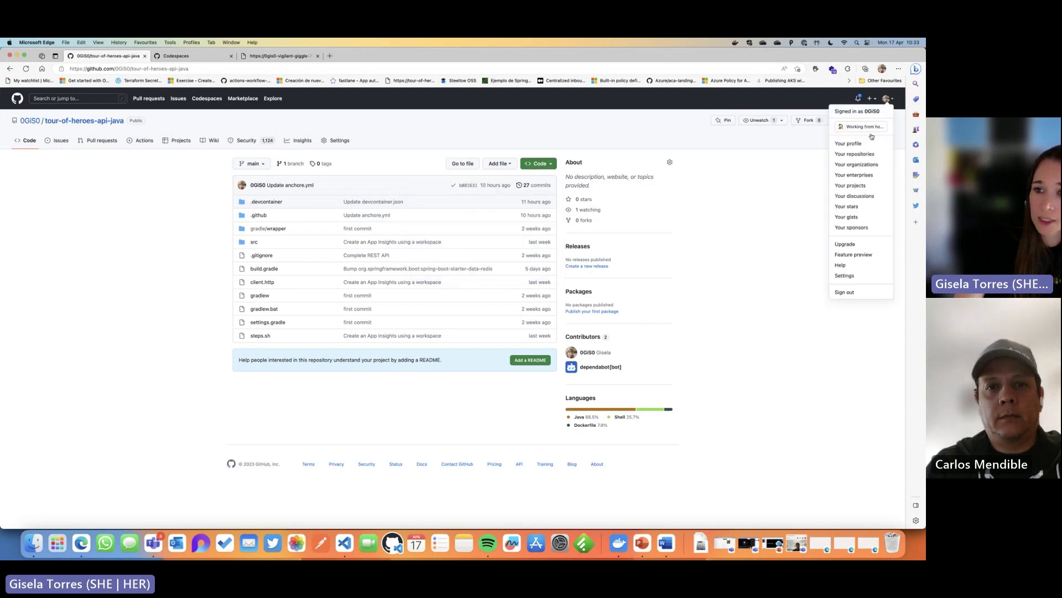
pyautogui.click(871, 275)
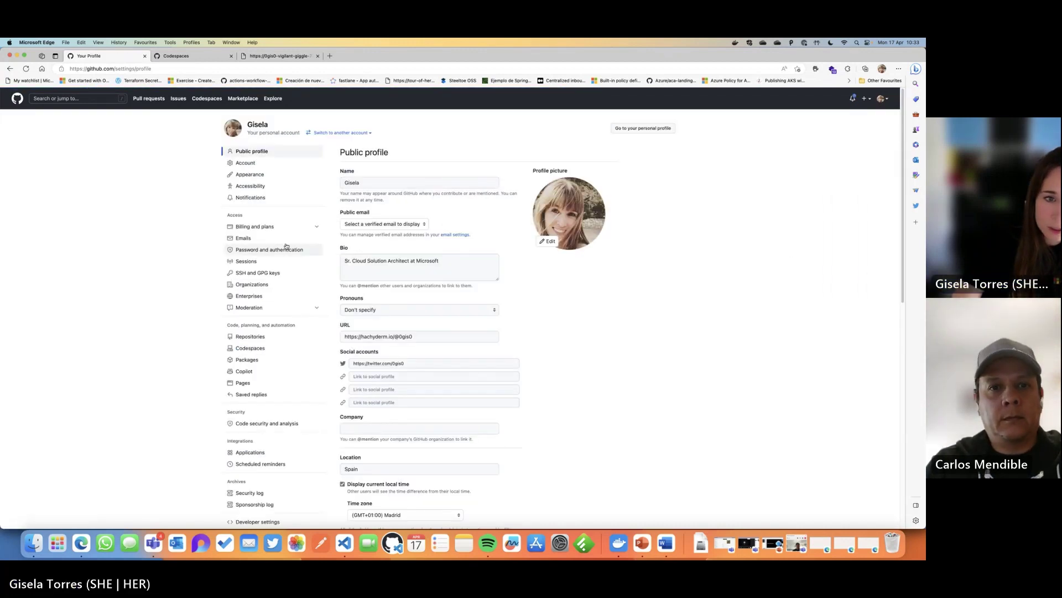
pyautogui.click(267, 228)
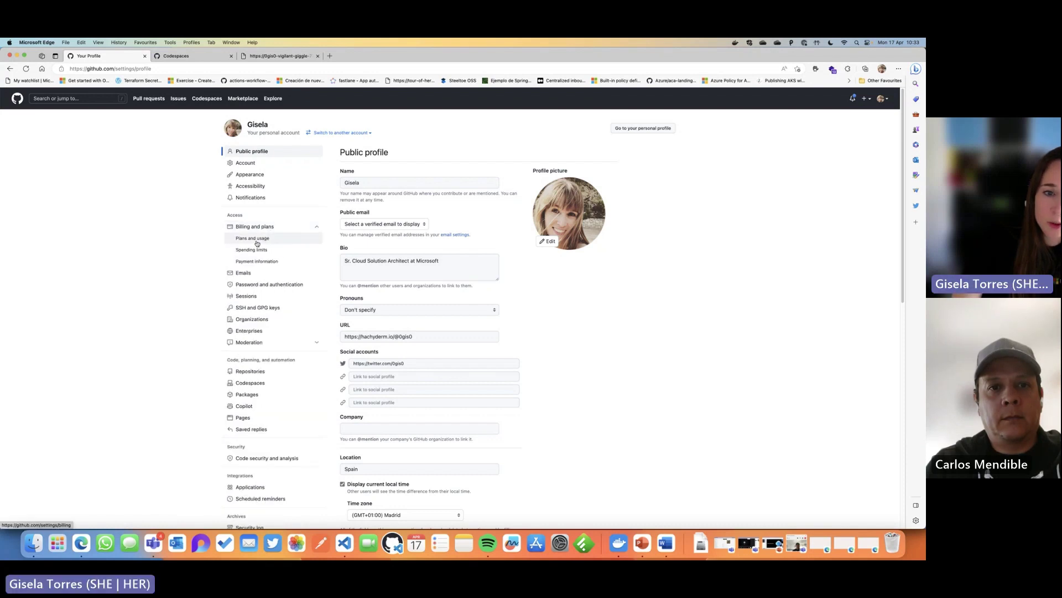
pyautogui.click(258, 240)
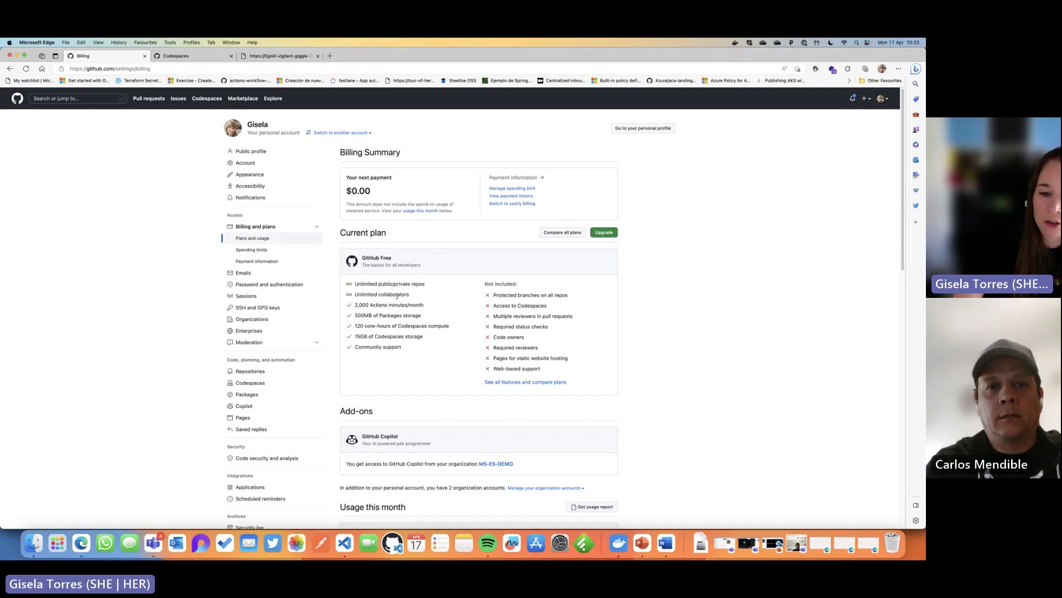
# Expand the Codespaces storage and usage-hours rows, showing 4.55 of 120 core hours used.
pyautogui.scroll(-1, 396, 296)
pyautogui.scroll(-10, 434, 295)
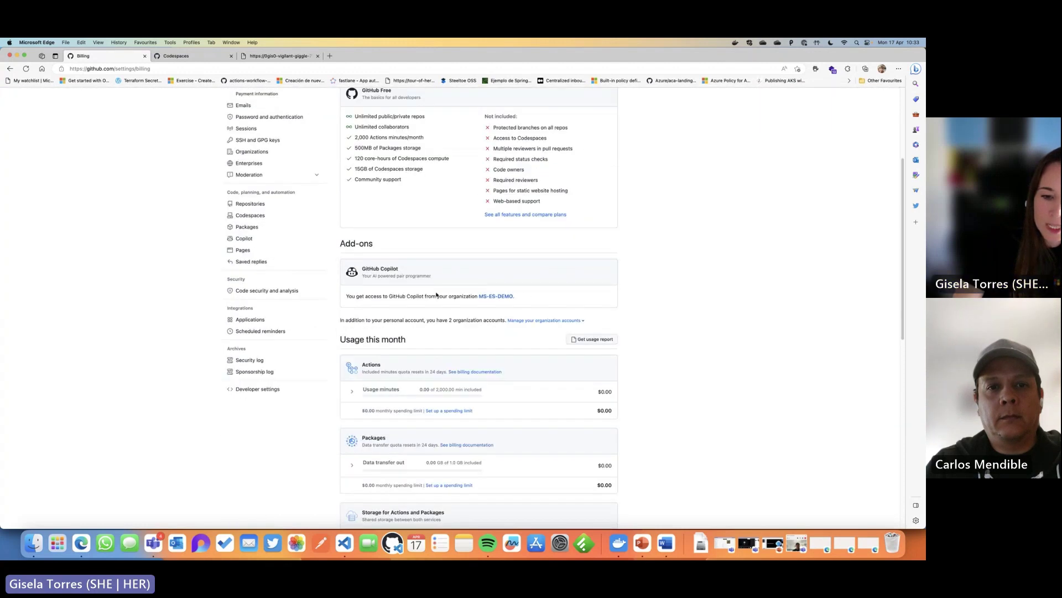
pyautogui.scroll(-5, 436, 295)
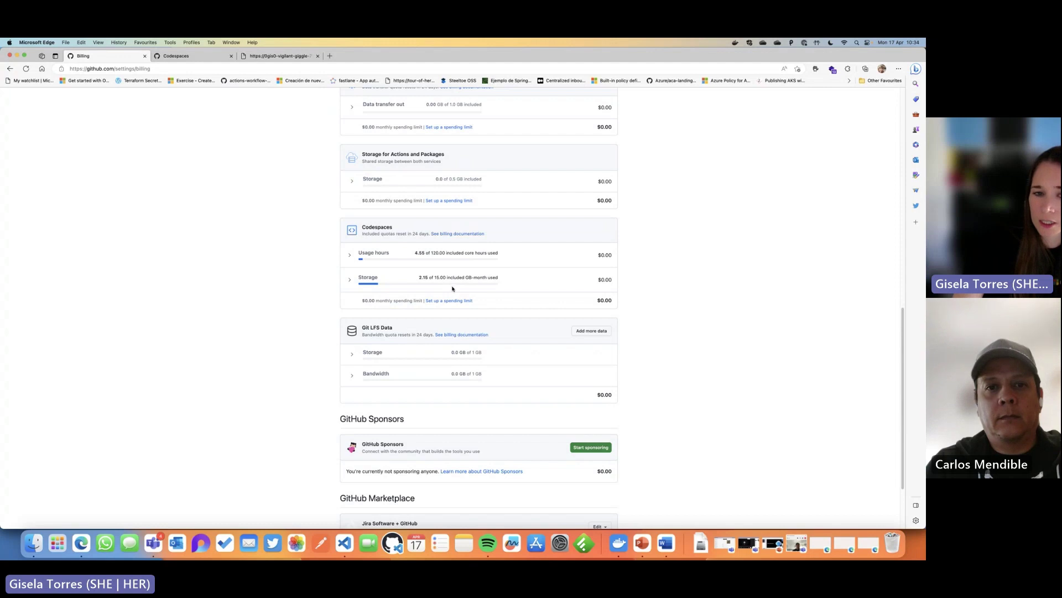
pyautogui.click(351, 281)
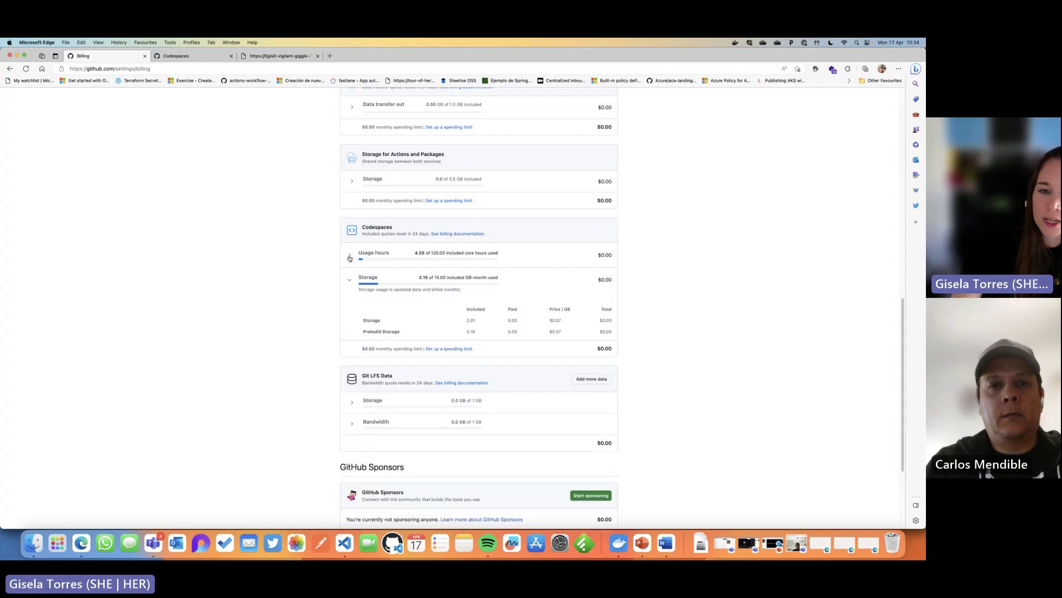
pyautogui.click(350, 256)
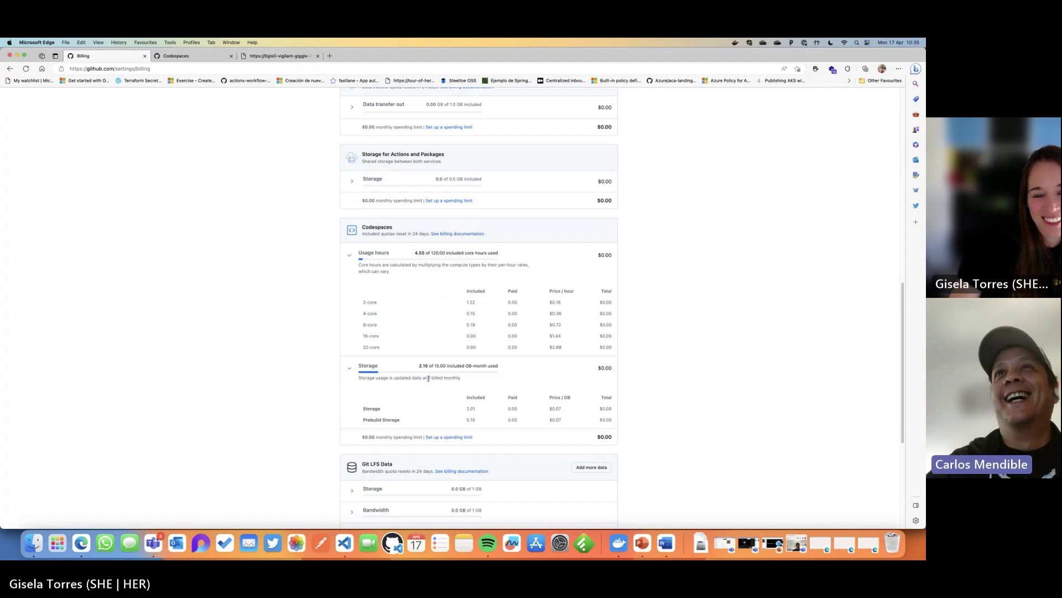
pyautogui.scroll(-5, 429, 377)
pyautogui.scroll(3, 428, 377)
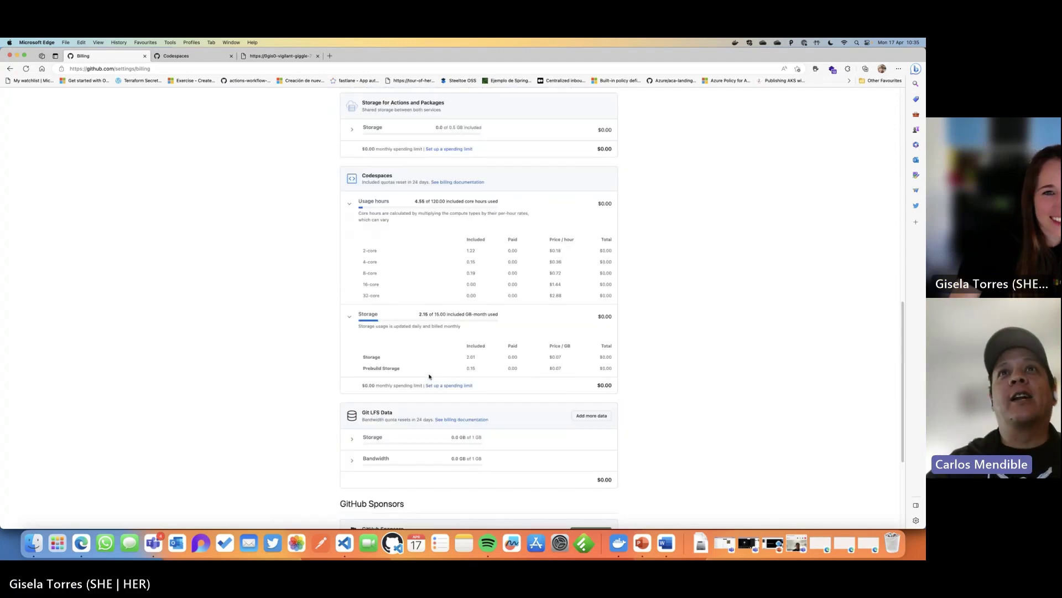
pyautogui.scroll(10, 429, 377)
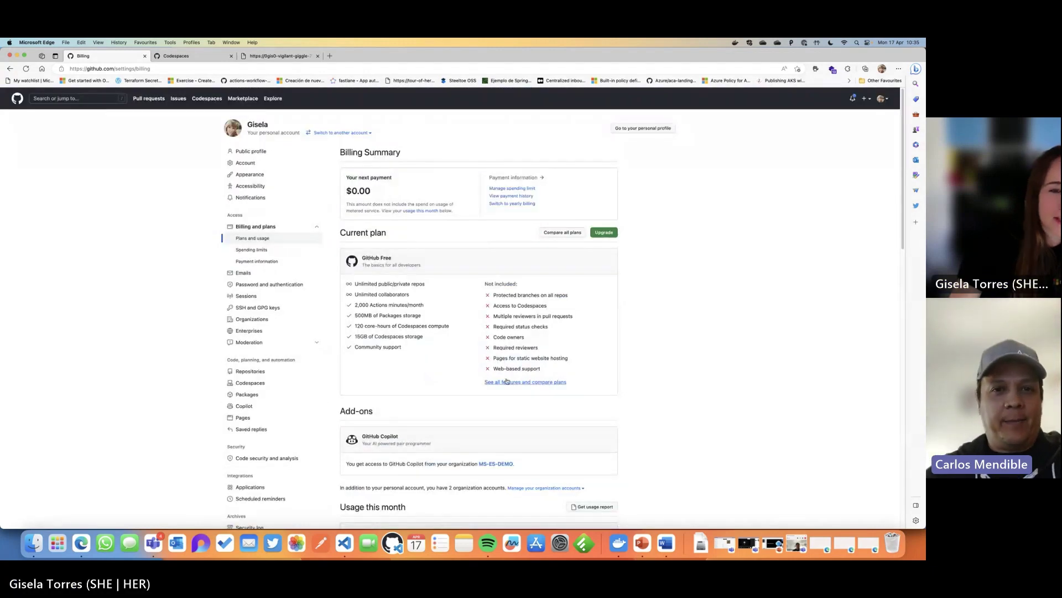
# Review your codespaces list, then reopen tour-of-heroes-api-java from the GitHub home feed.
pyautogui.click(211, 102)
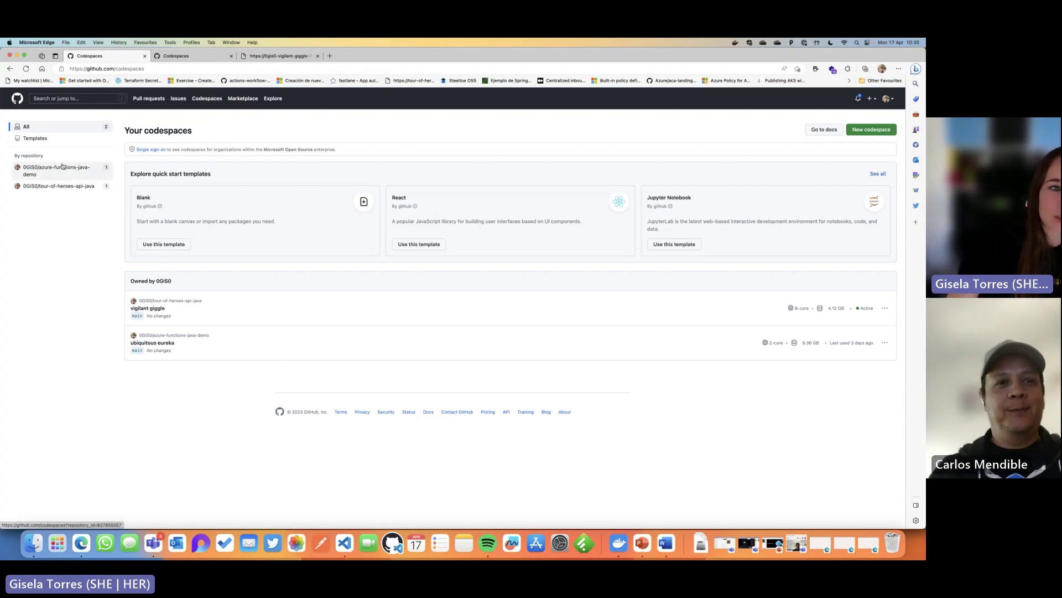
pyautogui.click(18, 99)
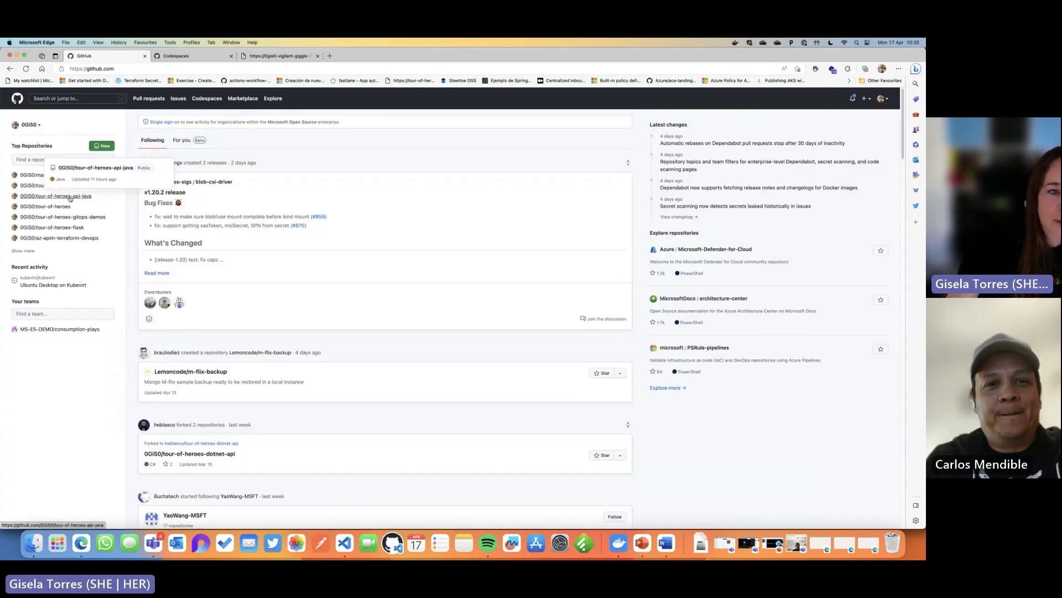
pyautogui.click(70, 197)
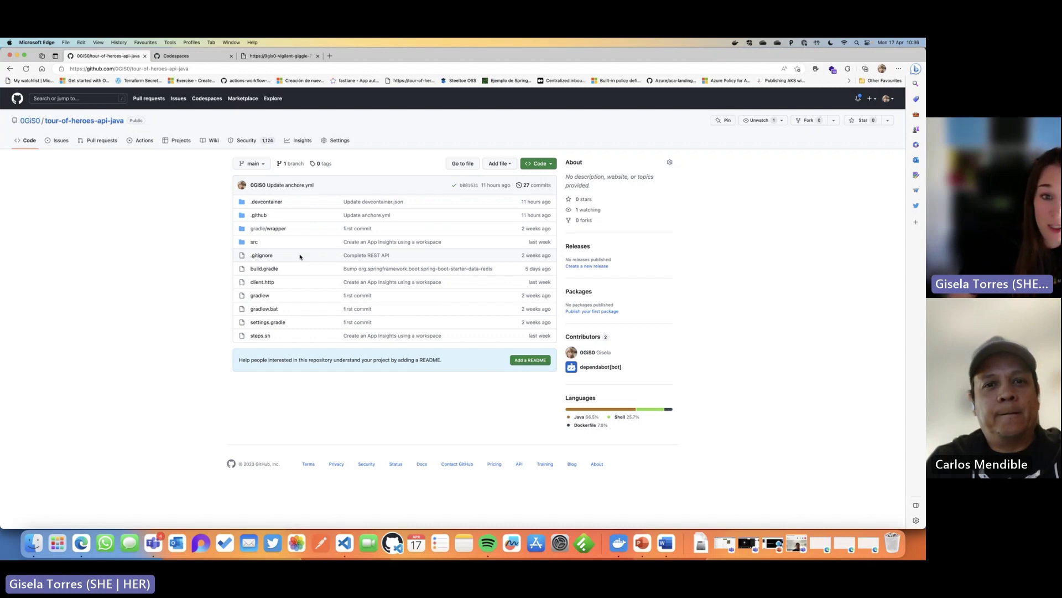
# Create a new tour-of-heroes-api-java codespace, 'cuddly system', then return to the repository tab.
pyautogui.click(547, 165)
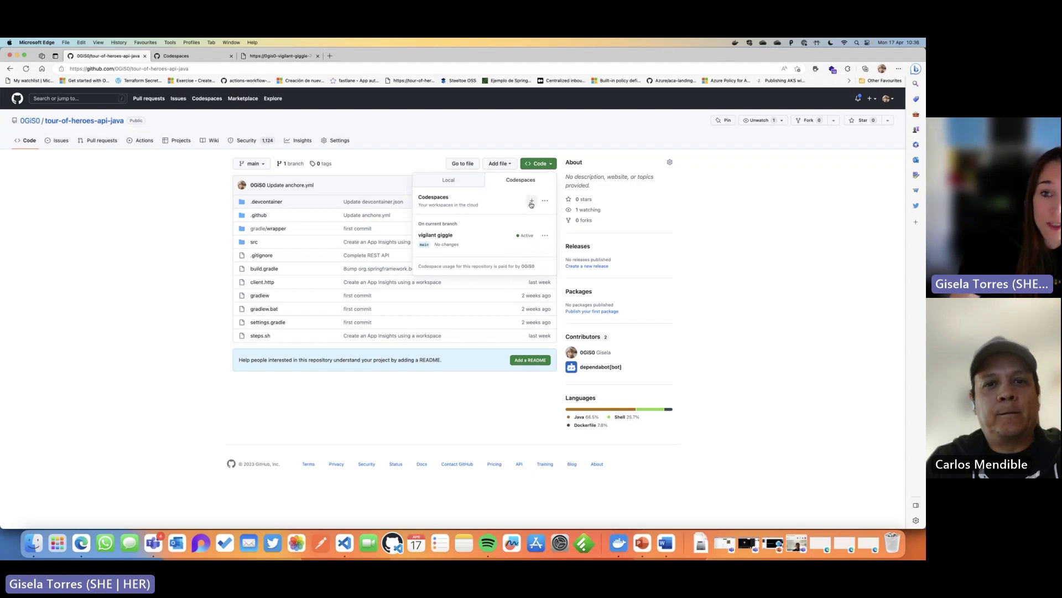
pyautogui.click(531, 201)
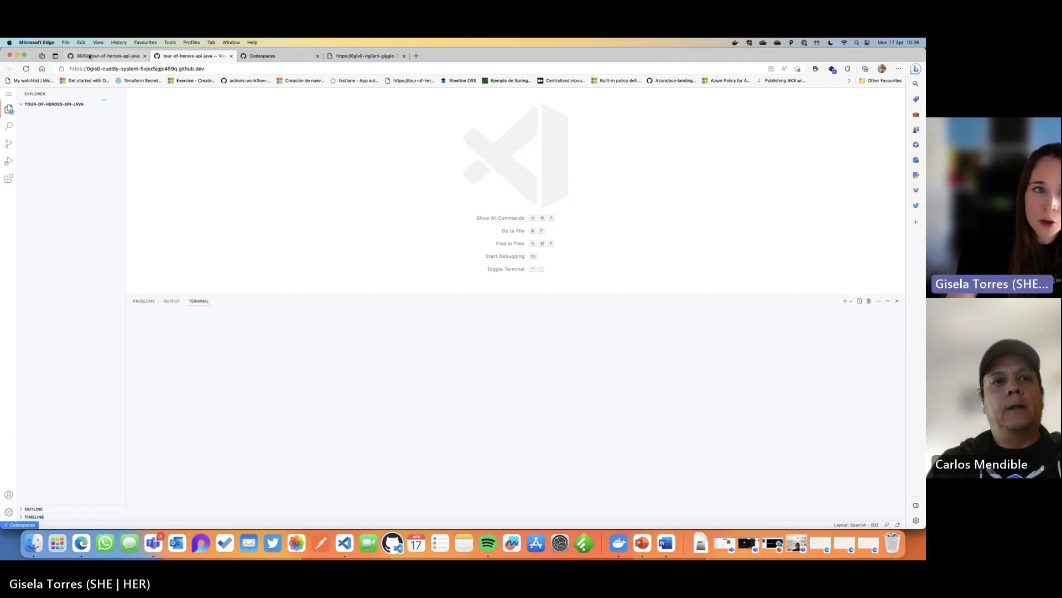
pyautogui.click(89, 57)
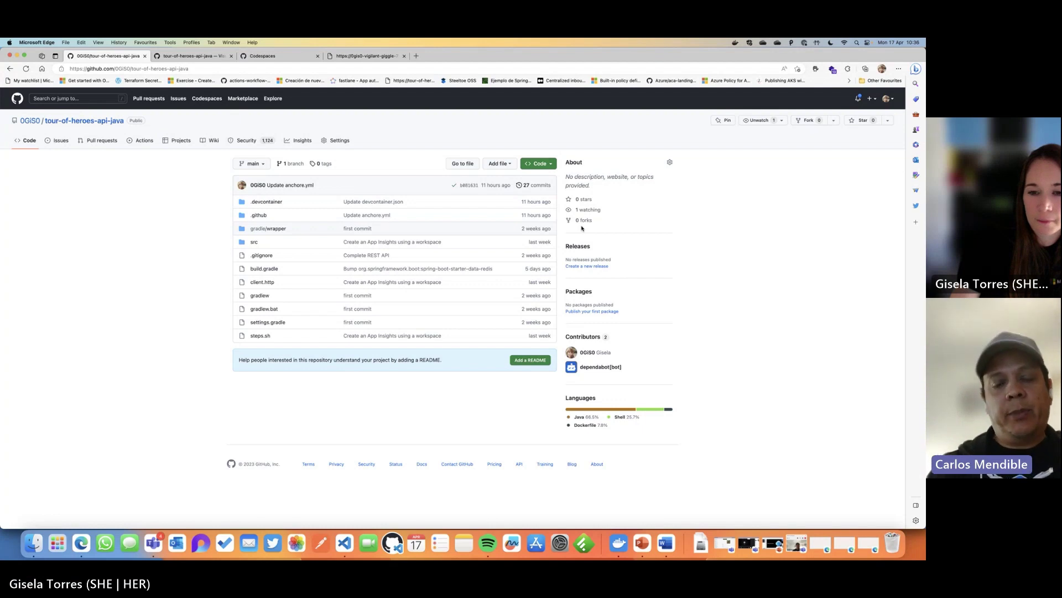
# Go to the repository's codespace prebuild settings and choose Edit on the existing configuration.
pyautogui.click(550, 166)
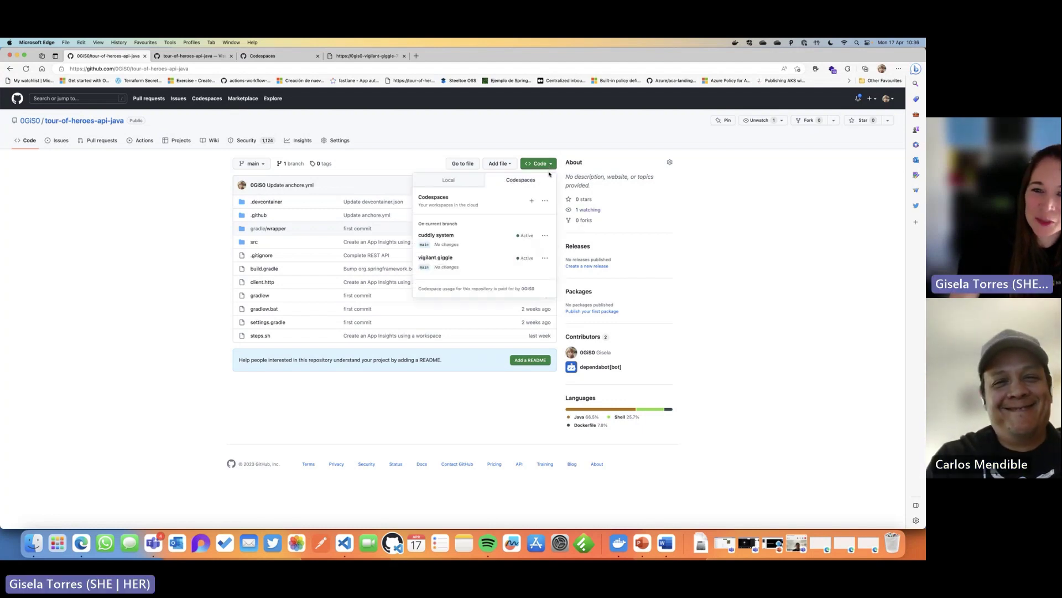
pyautogui.click(545, 200)
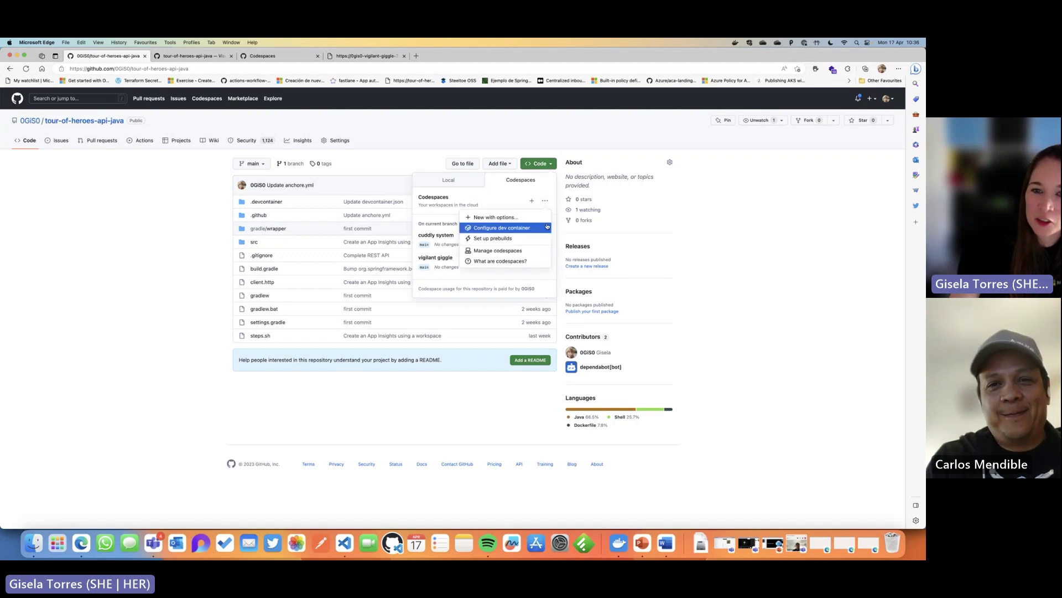
pyautogui.click(507, 241)
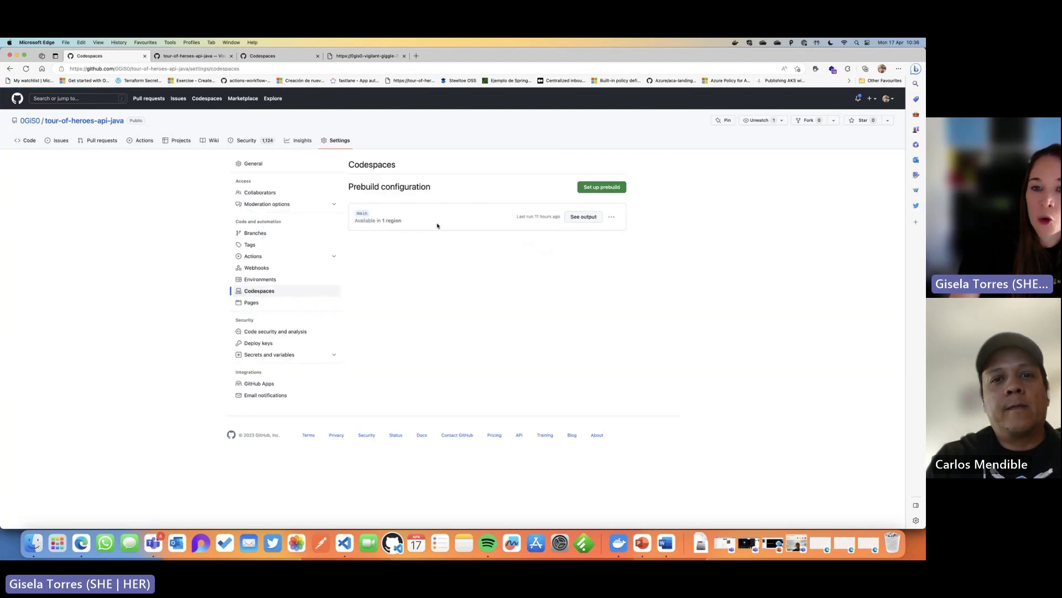
pyautogui.click(611, 217)
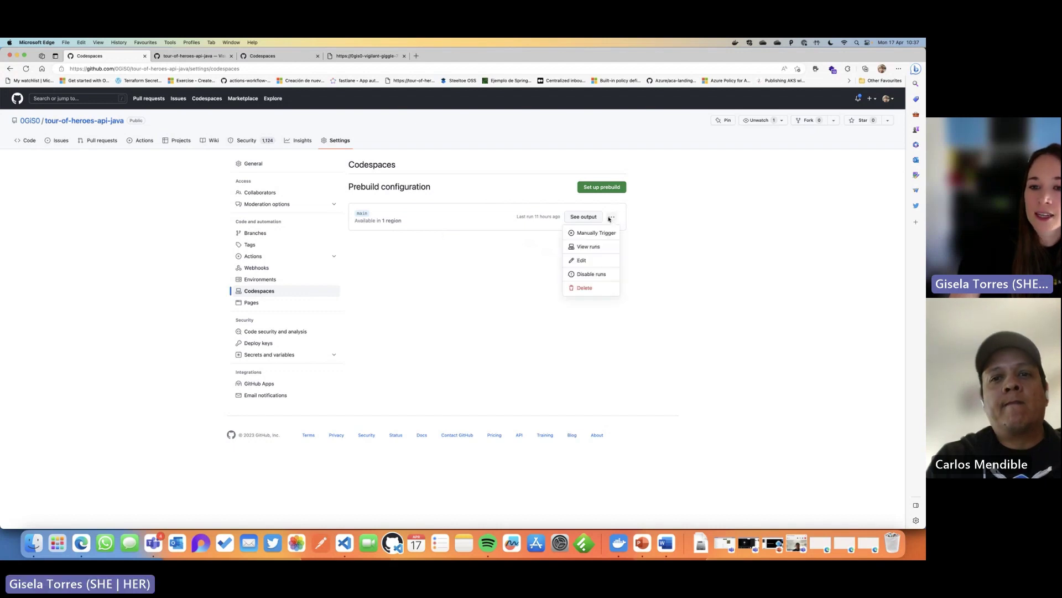
pyautogui.click(593, 260)
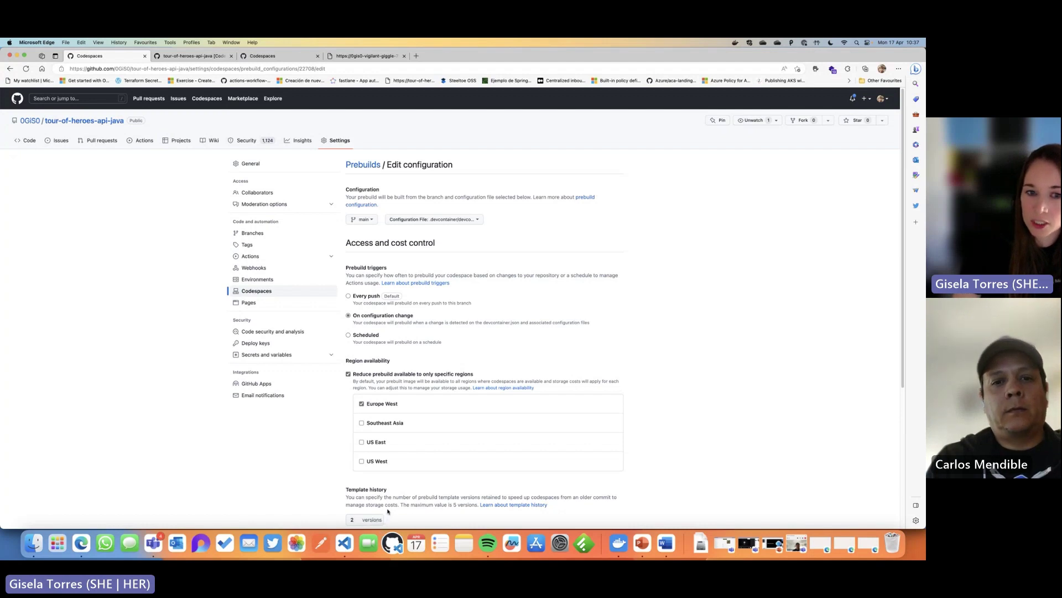
pyautogui.scroll(-3, 387, 506)
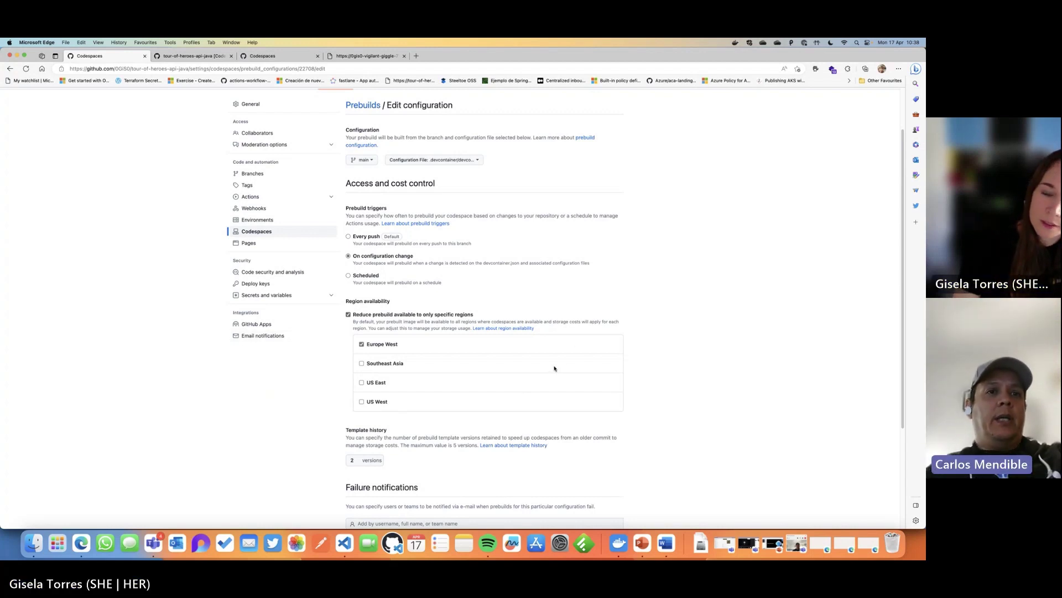
pyautogui.scroll(3, 554, 368)
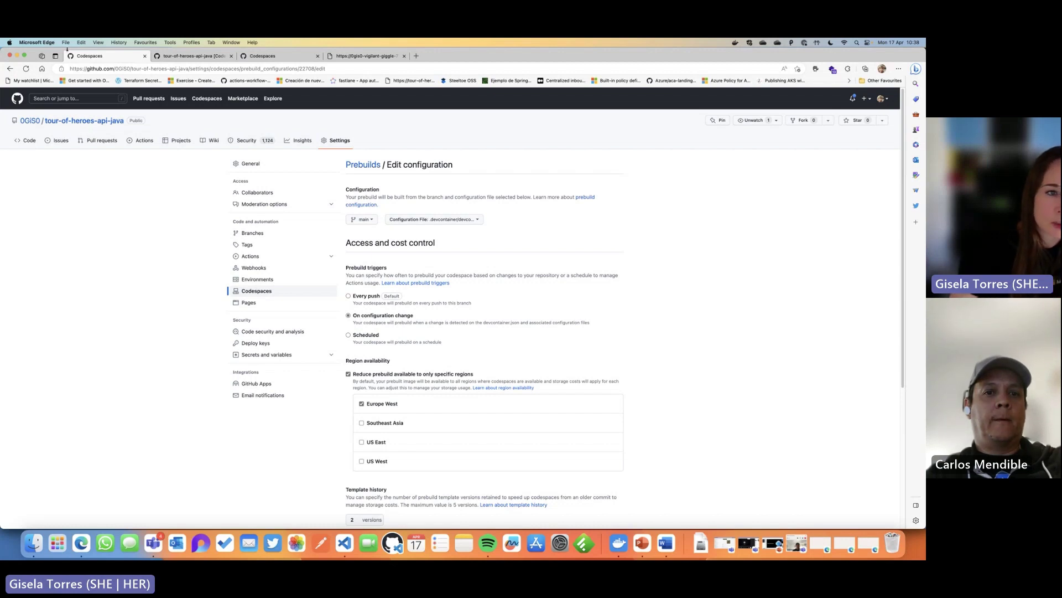
# Browse the .devcontainer folder, check the running codespace and codespaces list, then return to the repository tab.
pyautogui.click(25, 140)
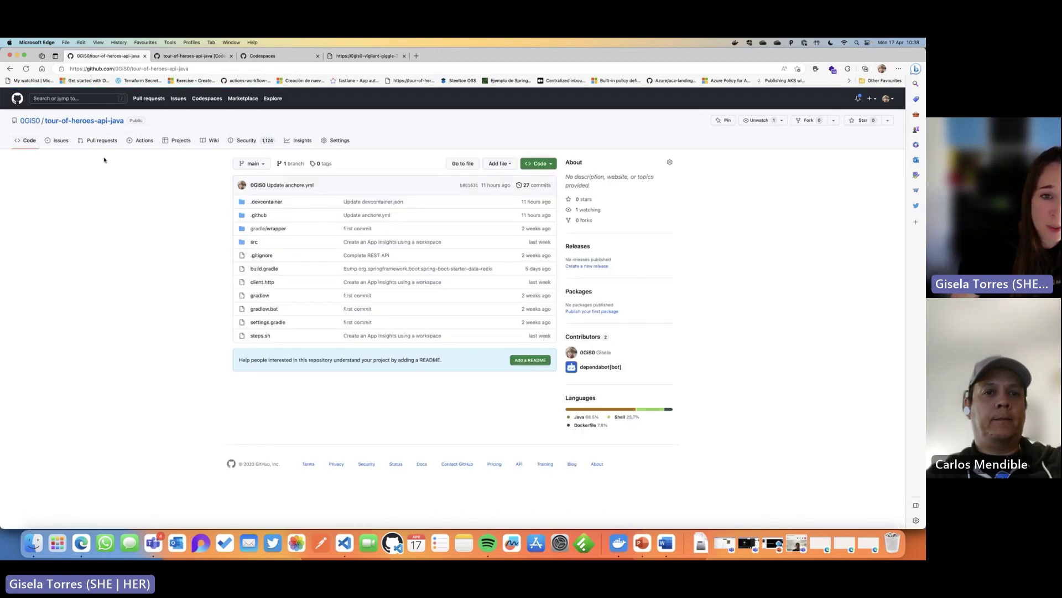
pyautogui.click(271, 202)
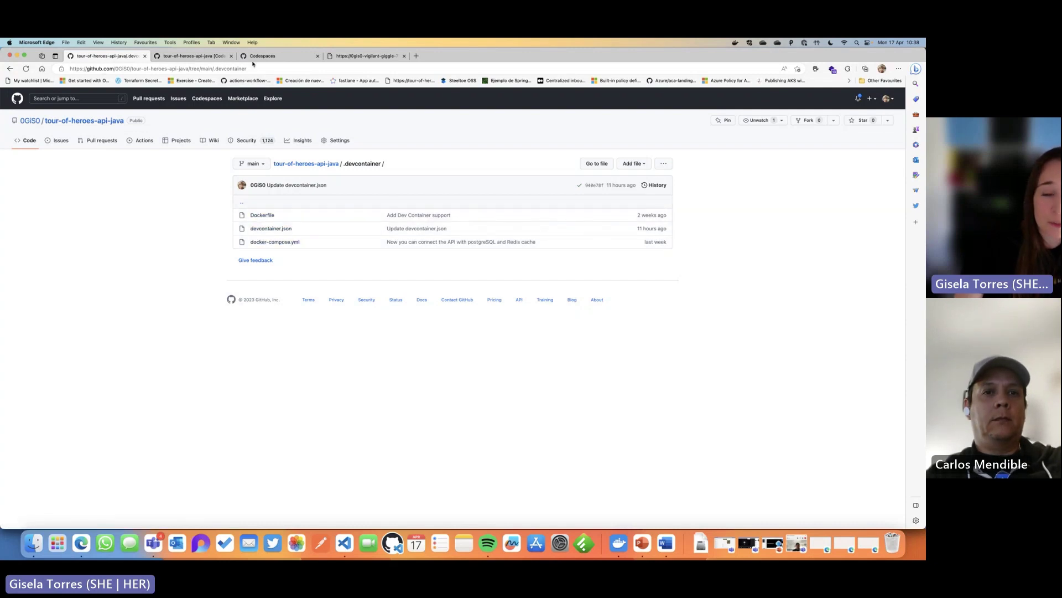
pyautogui.click(194, 56)
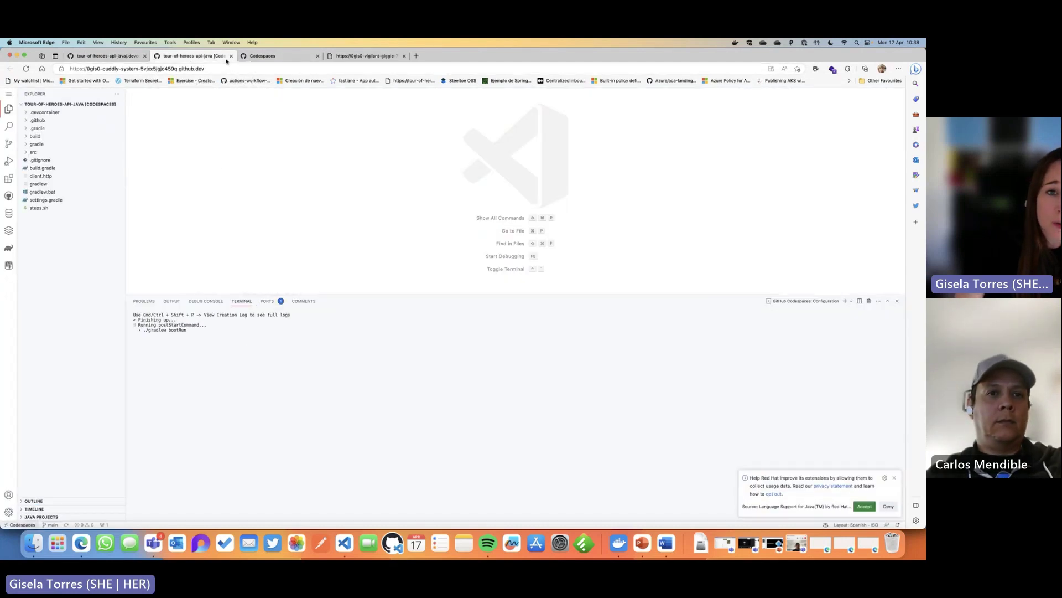
pyautogui.click(295, 58)
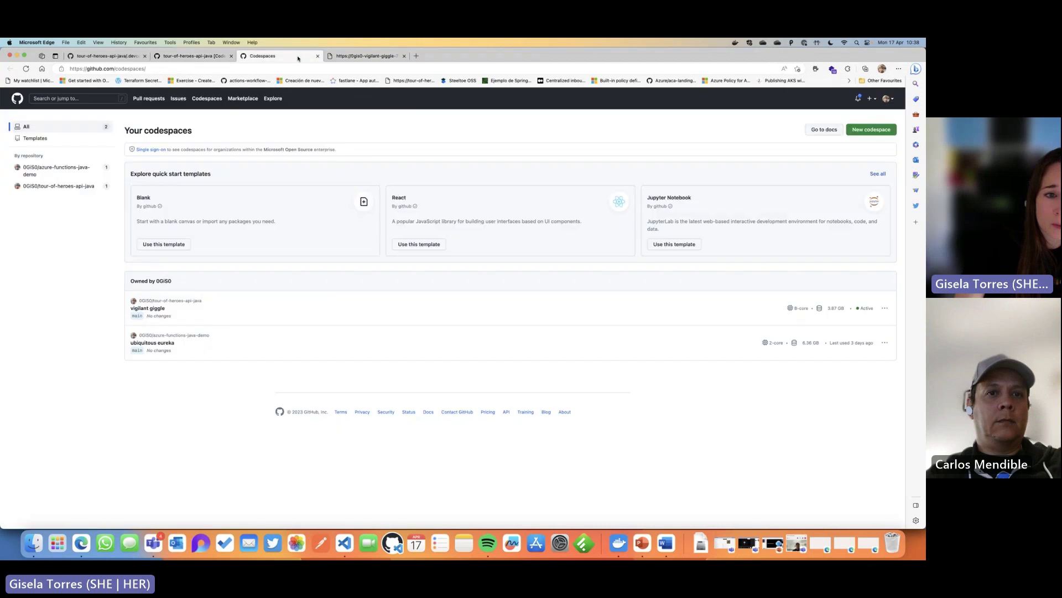
pyautogui.click(203, 59)
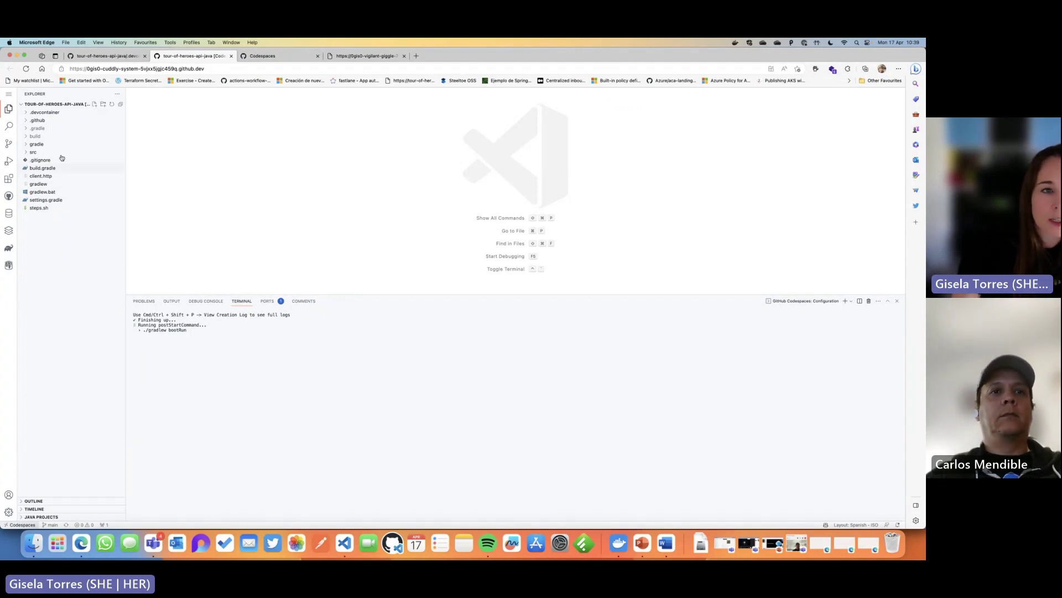
pyautogui.click(108, 56)
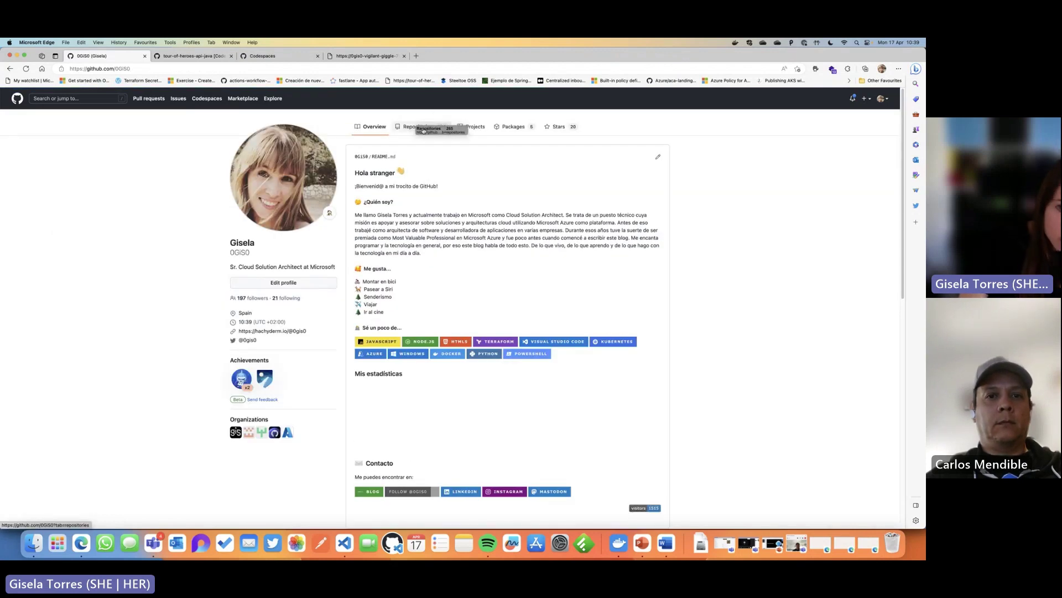
# From the Repositories list, glance at tour-of-heroes-ionic, then open aks-multiple-agic.
pyautogui.click(424, 128)
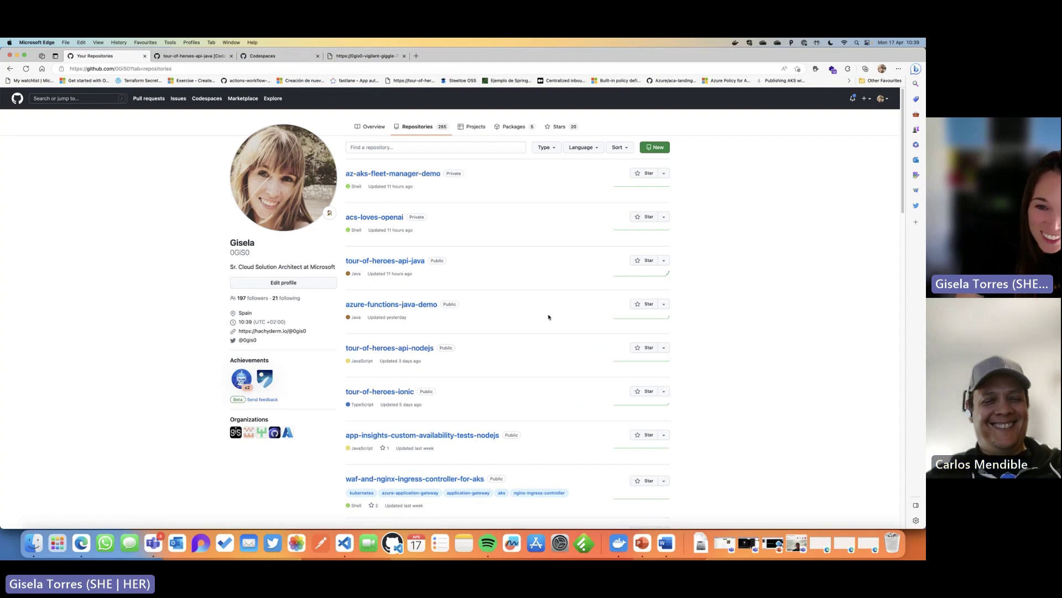
pyautogui.click(393, 392)
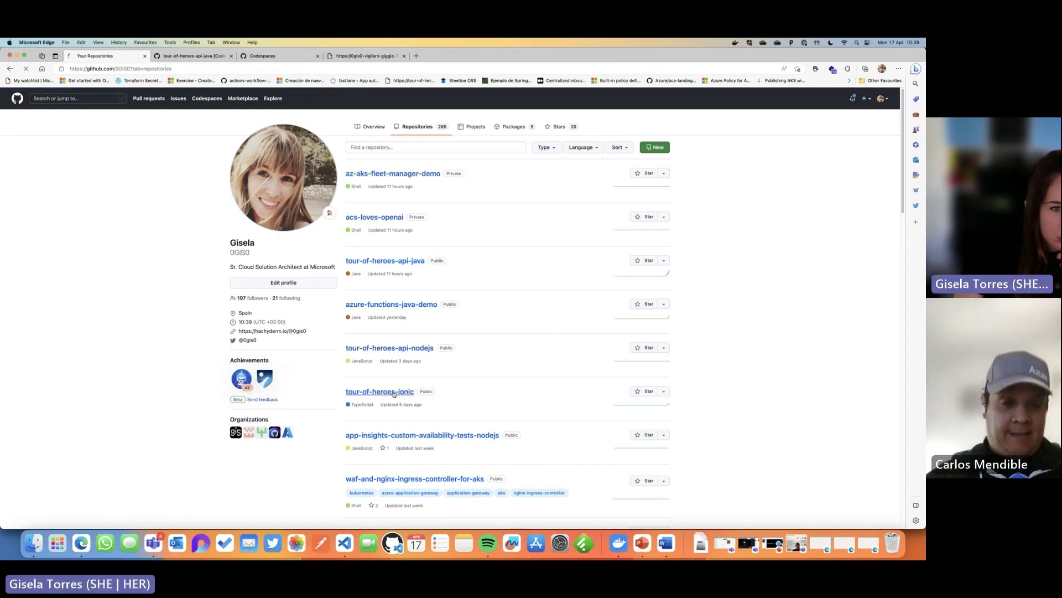
pyautogui.click(10, 68)
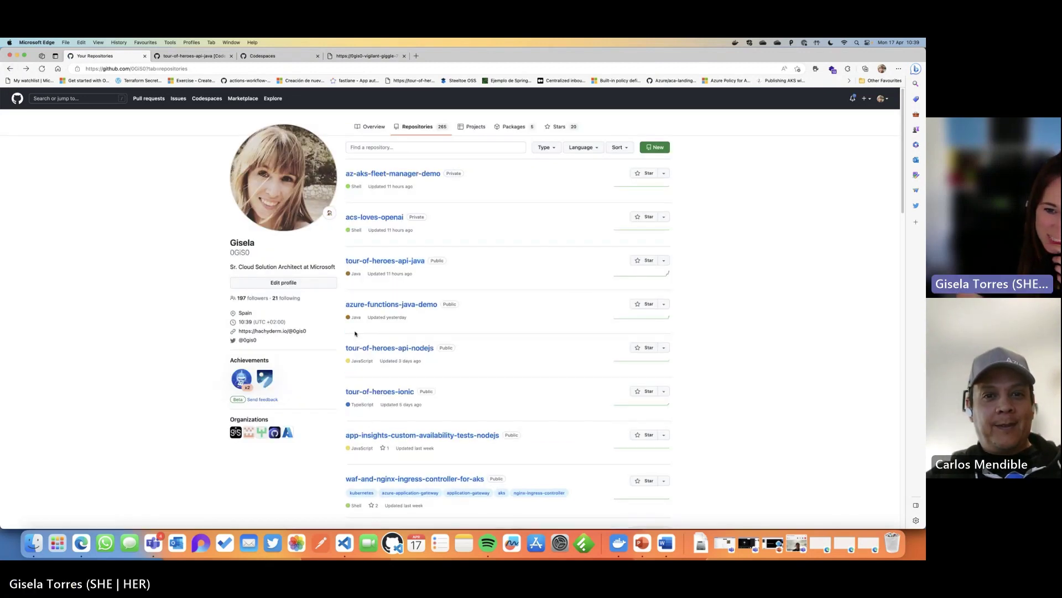
pyautogui.scroll(-3, 357, 339)
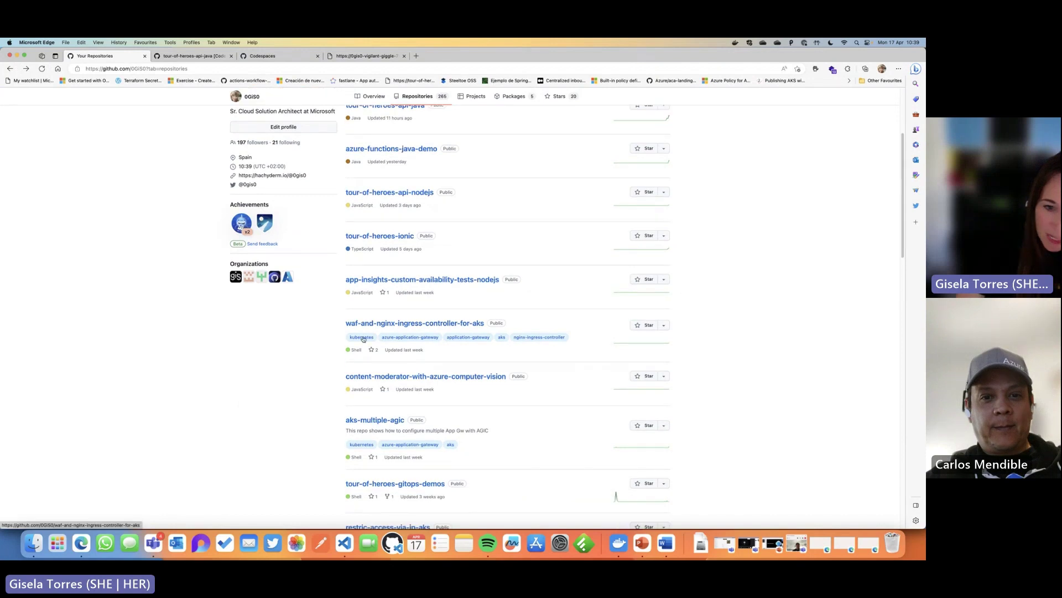
pyautogui.click(381, 424)
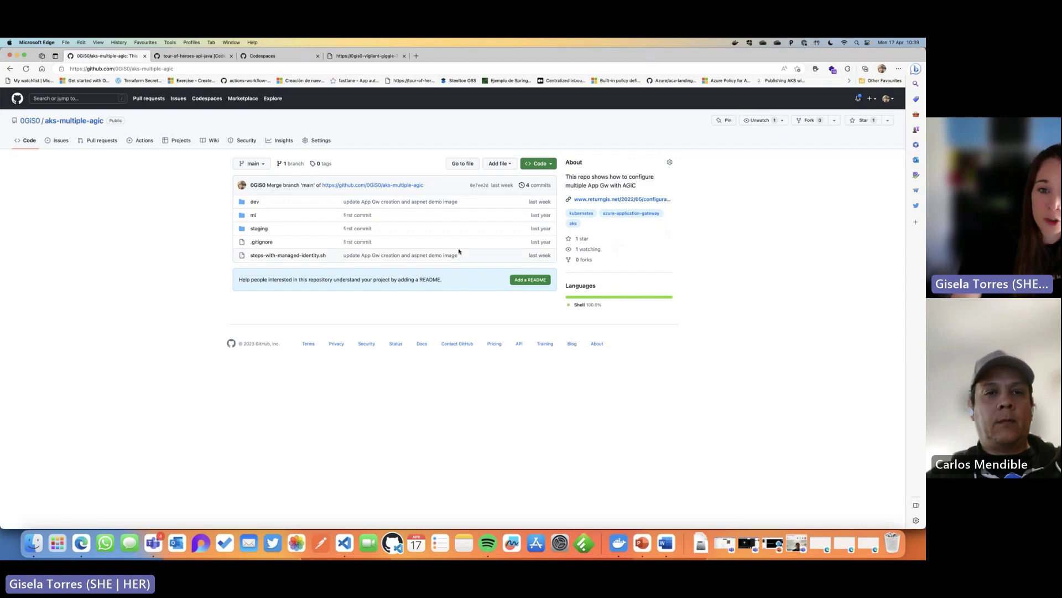
# Create a codespace on main for aks-multiple-agic and highlight the terminal's welcome message.
pyautogui.click(551, 165)
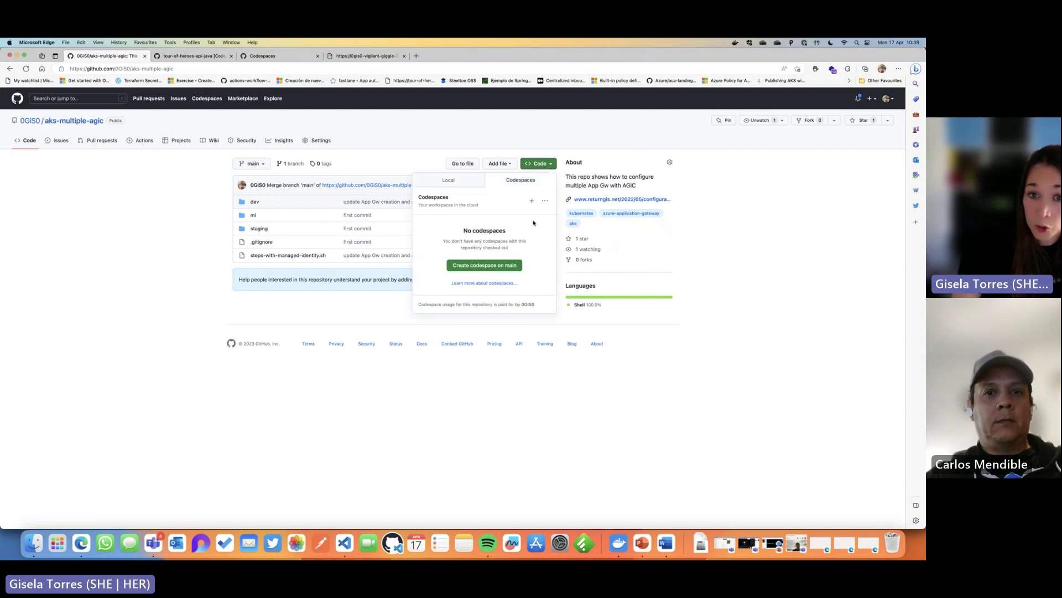
pyautogui.click(496, 266)
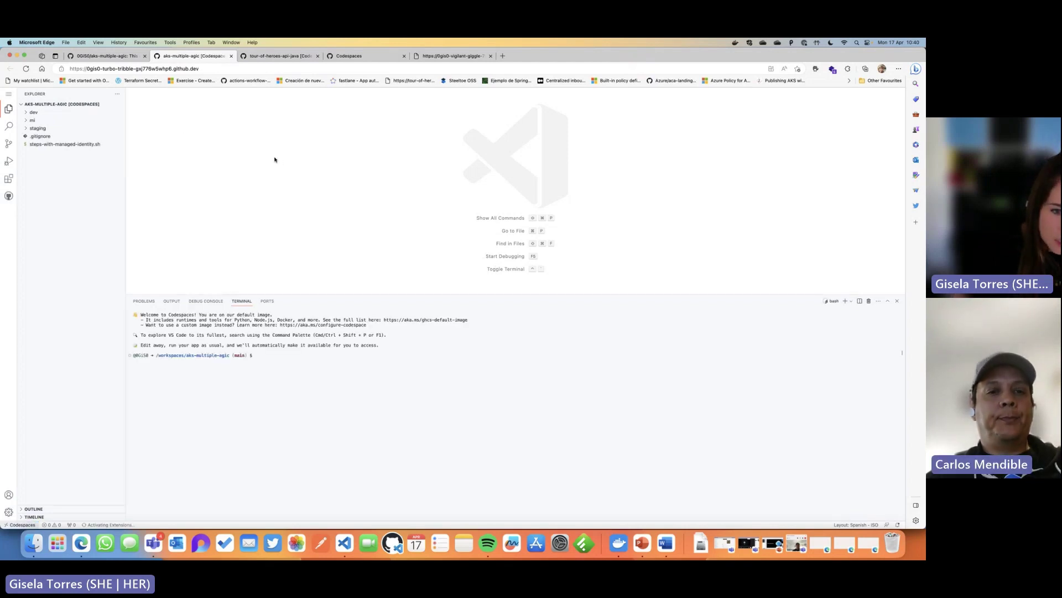
pyautogui.moveTo(200, 315); pyautogui.dragTo(133, 315)
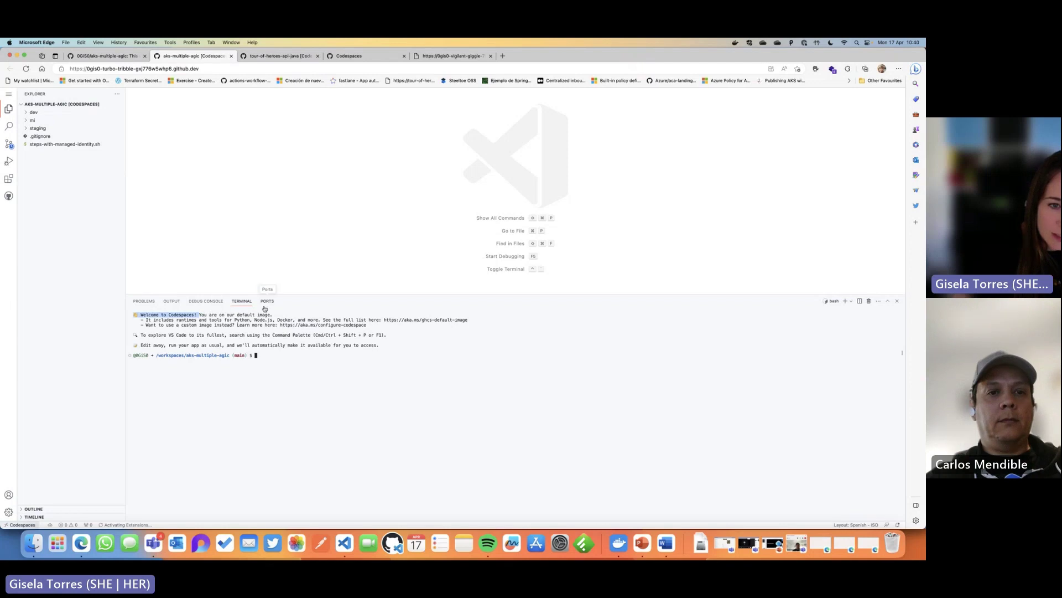
pyautogui.moveTo(199, 314); pyautogui.dragTo(275, 314)
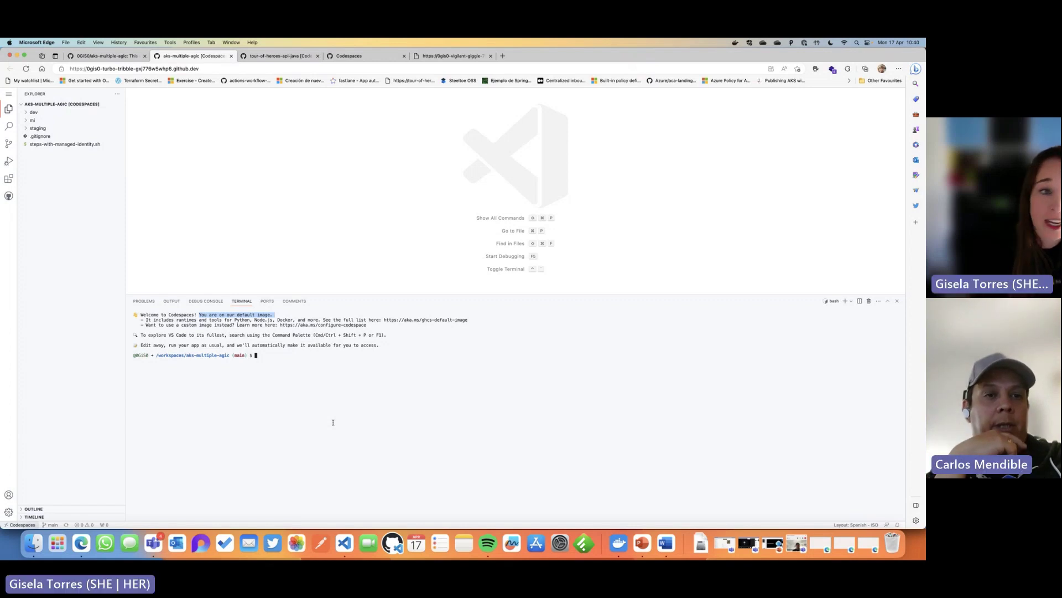
# Return to the aks-multiple-agic tab, open Your codespaces, and view the Templates gallery.
pyautogui.click(105, 55)
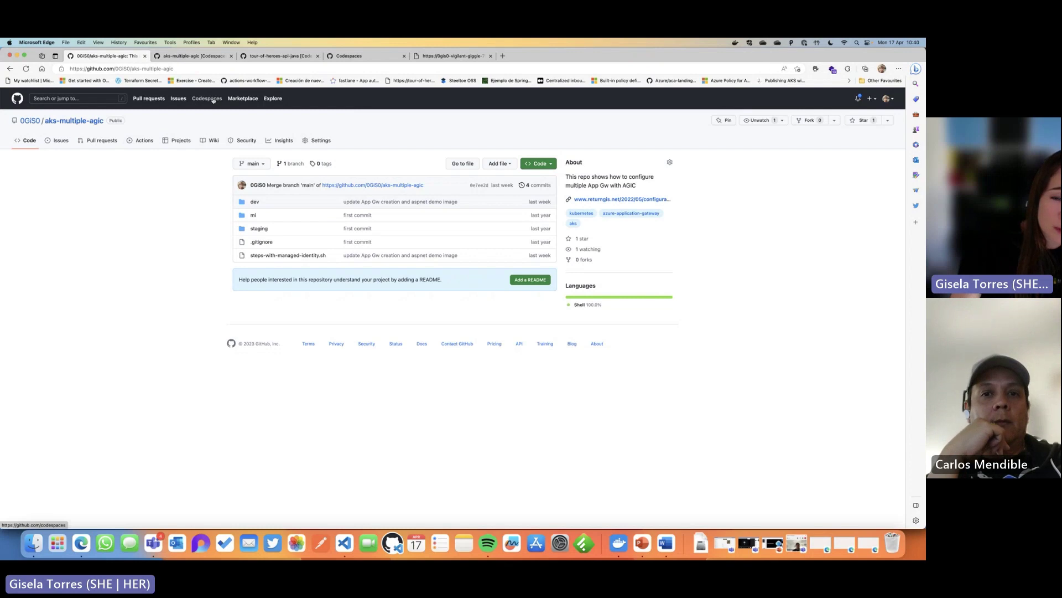
pyautogui.click(213, 100)
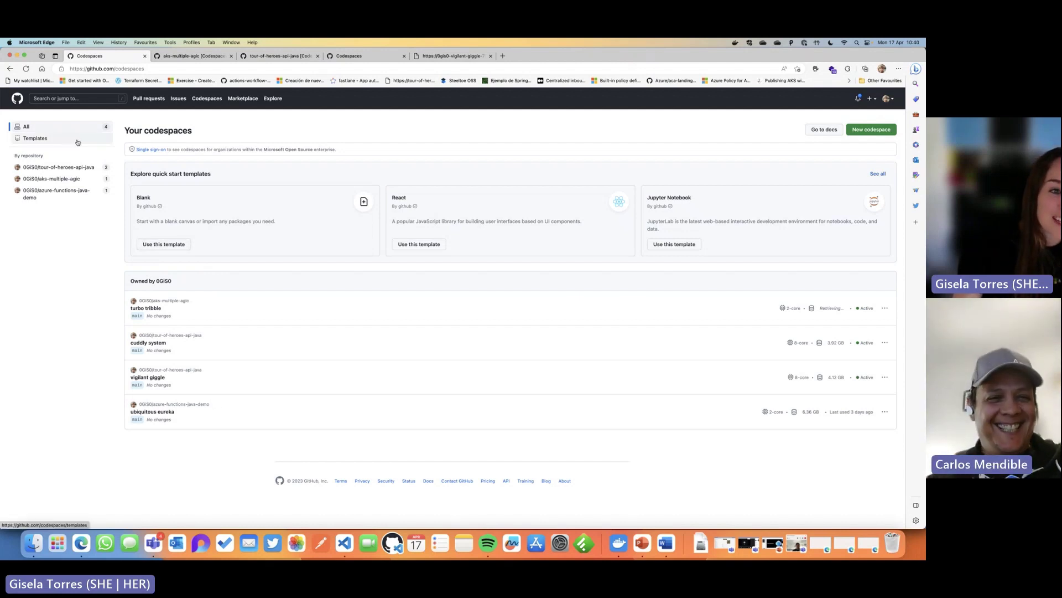
pyautogui.click(51, 139)
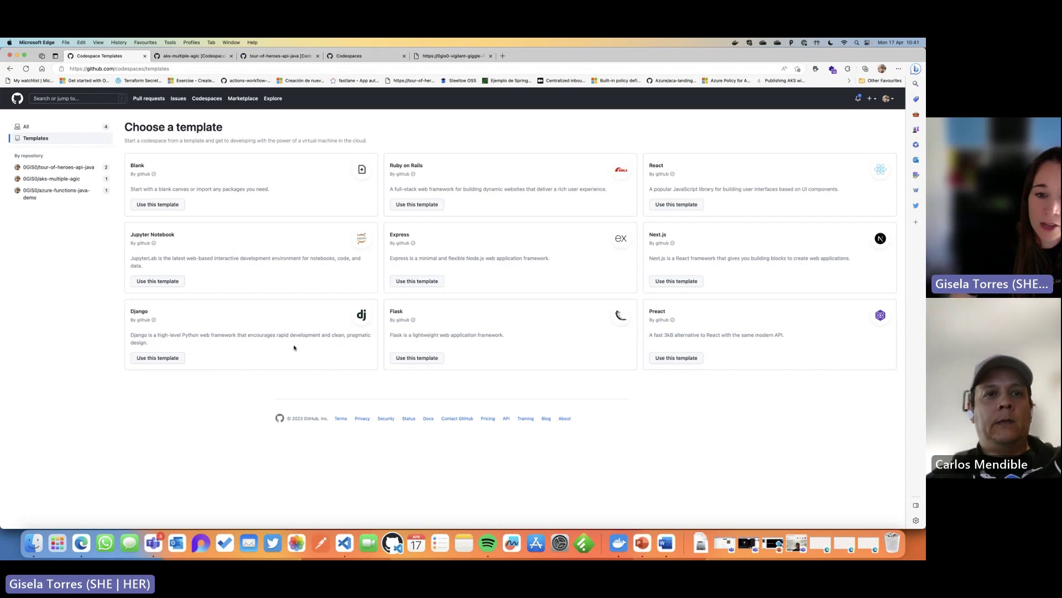
# Use GitHub's Flask template to create a new codespaces-flask codespace.
pyautogui.click(433, 358)
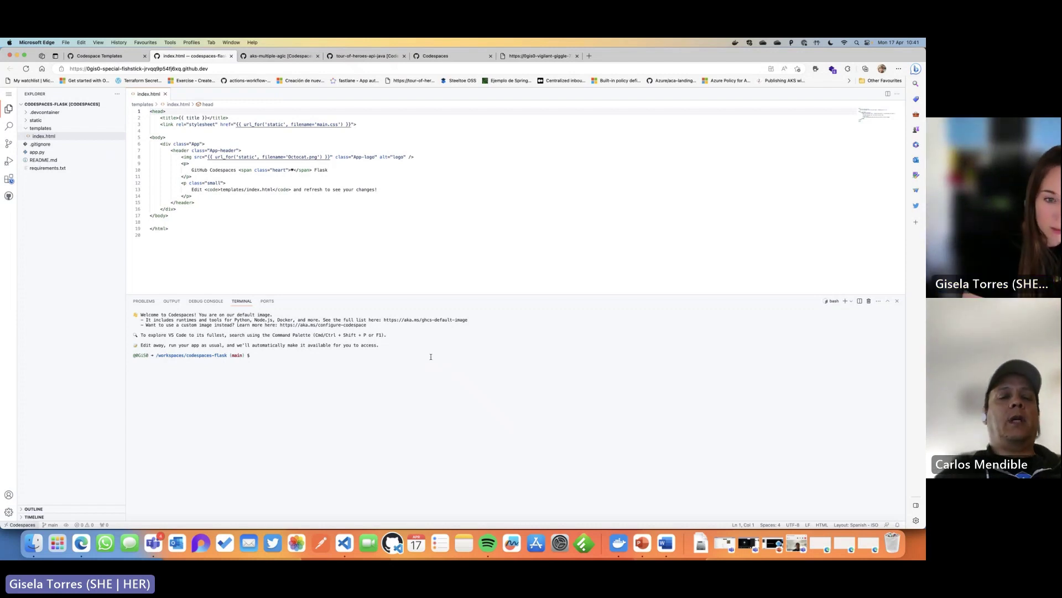
# Launch the Flask debug configuration so it serves on port 5000, then shrink the terminal panel.
pyautogui.press('F5')
pyautogui.press('Escape')
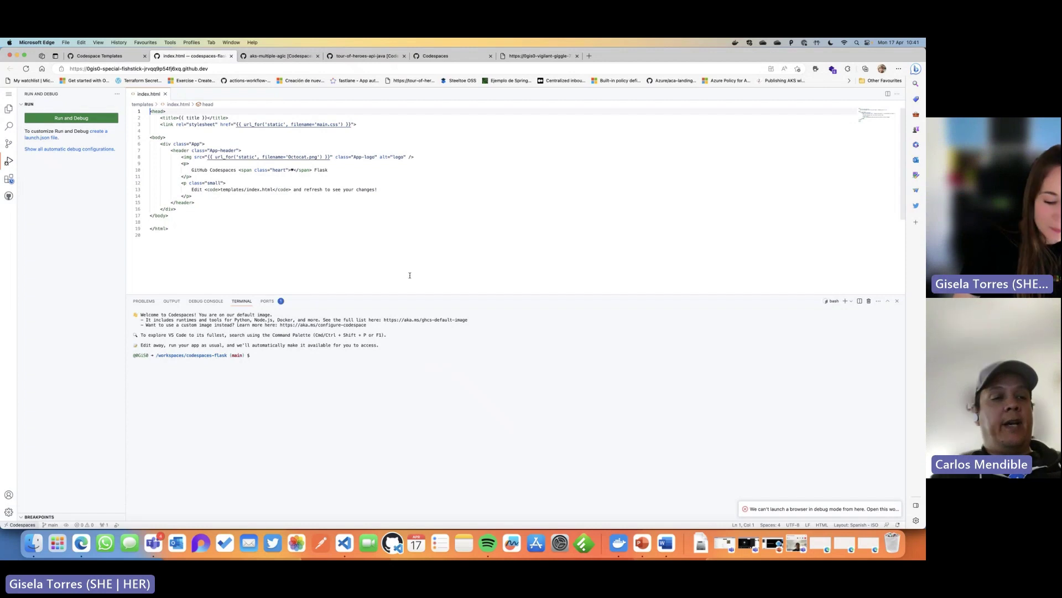
pyautogui.press('F5')
pyautogui.press('Down')
pyautogui.press('Return')
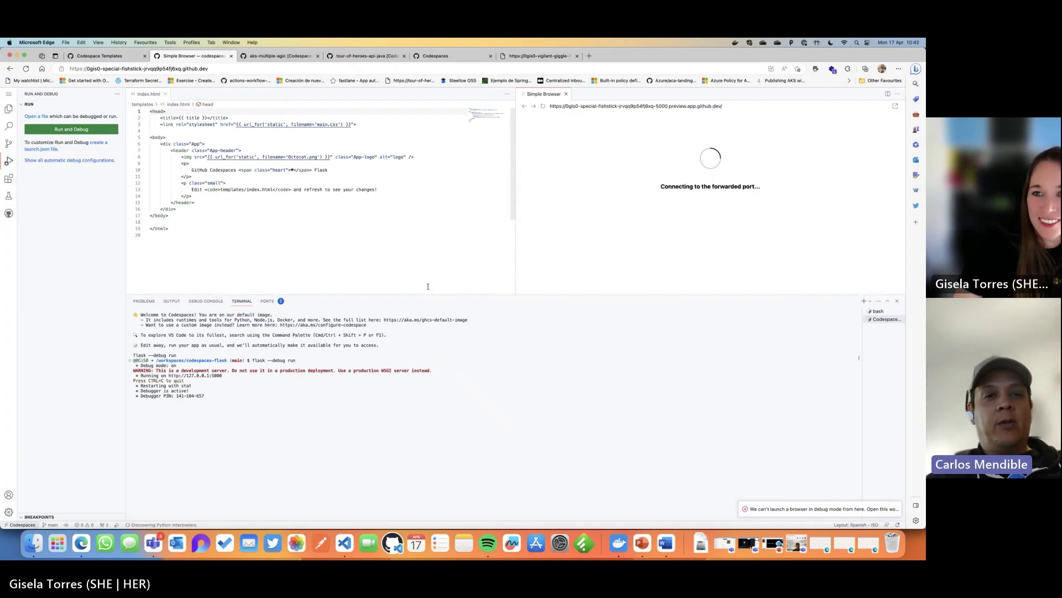
pyautogui.moveTo(433, 295); pyautogui.dragTo(445, 369)
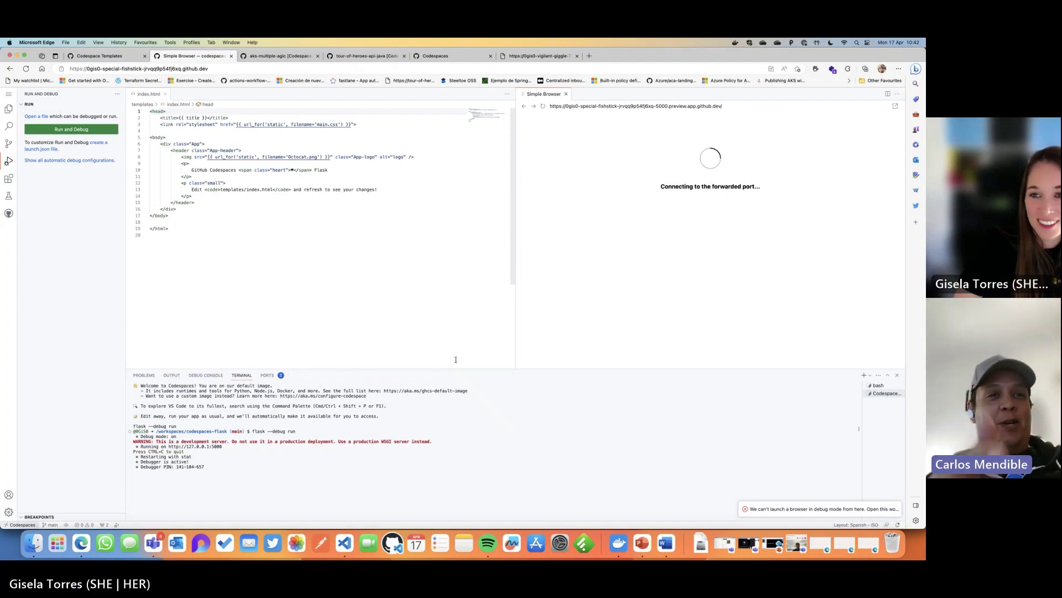